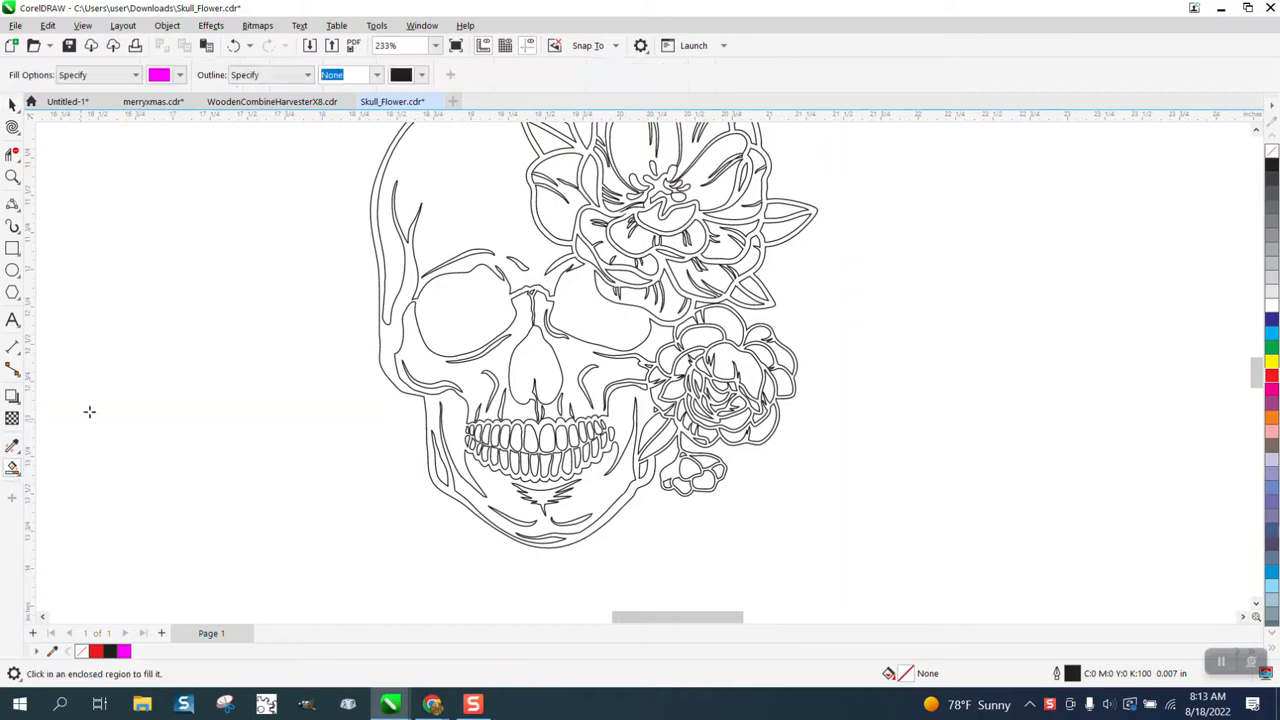
- Set the smart fill colour to blue and fill the skull and flower's connected line work
{"action": "left_click", "coordinate": [180, 75]}
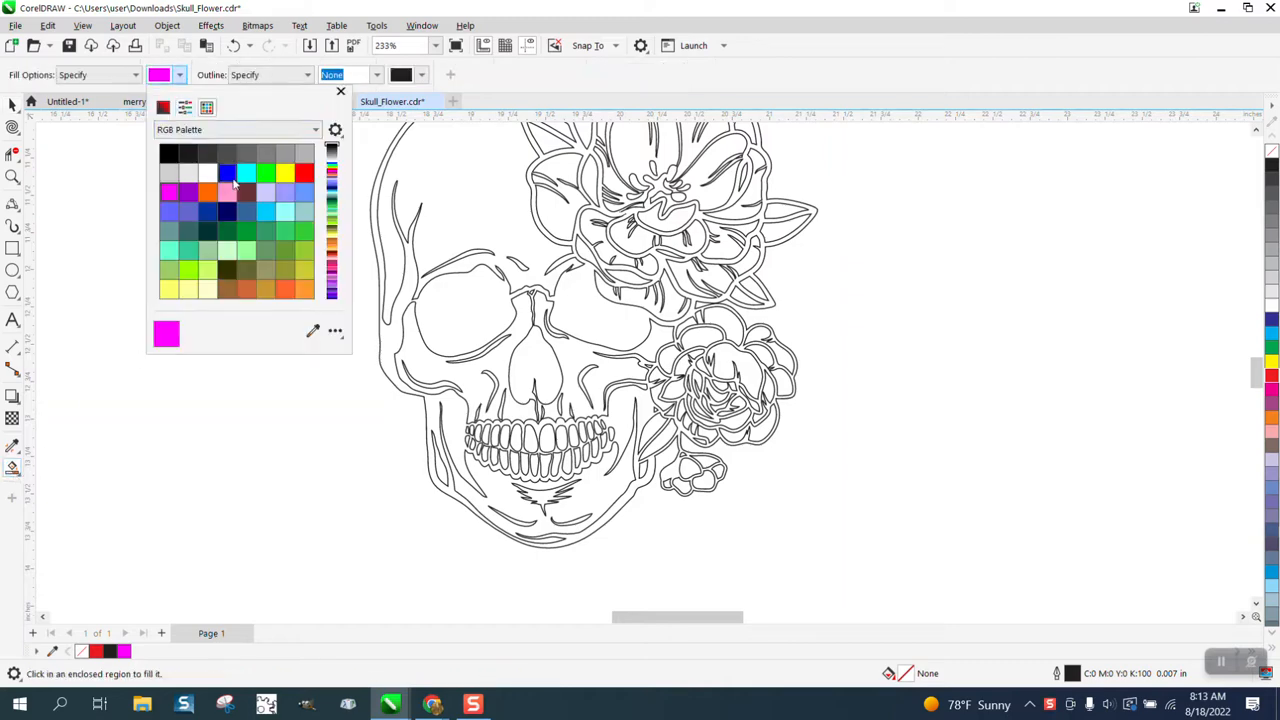
{"action": "left_click", "coordinate": [228, 174]}
{"action": "left_click", "coordinate": [409, 291]}
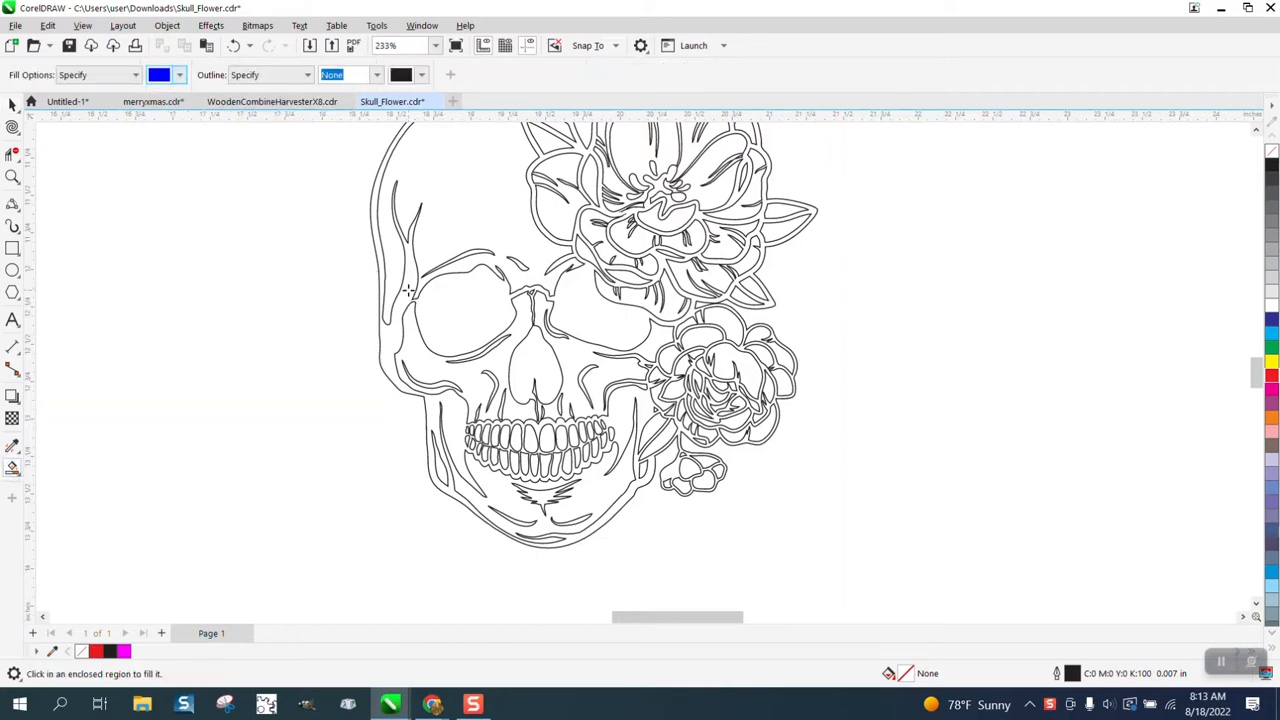
{"action": "left_click", "coordinate": [409, 291]}
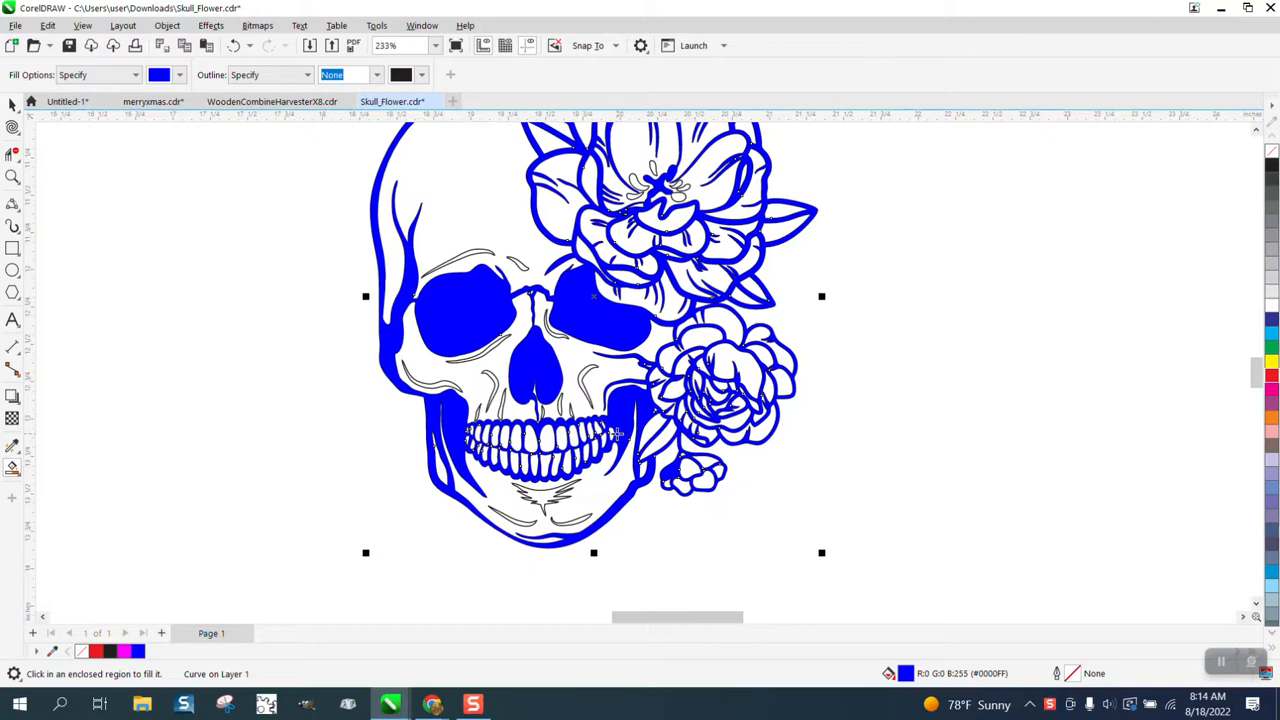
- Undo the blue fill, check the size of the whole drawing, and set the nudge distance to 4 inches
{"action": "scroll", "coordinate": [605, 433], "scroll_direction": "down", "scroll_amount": 1}
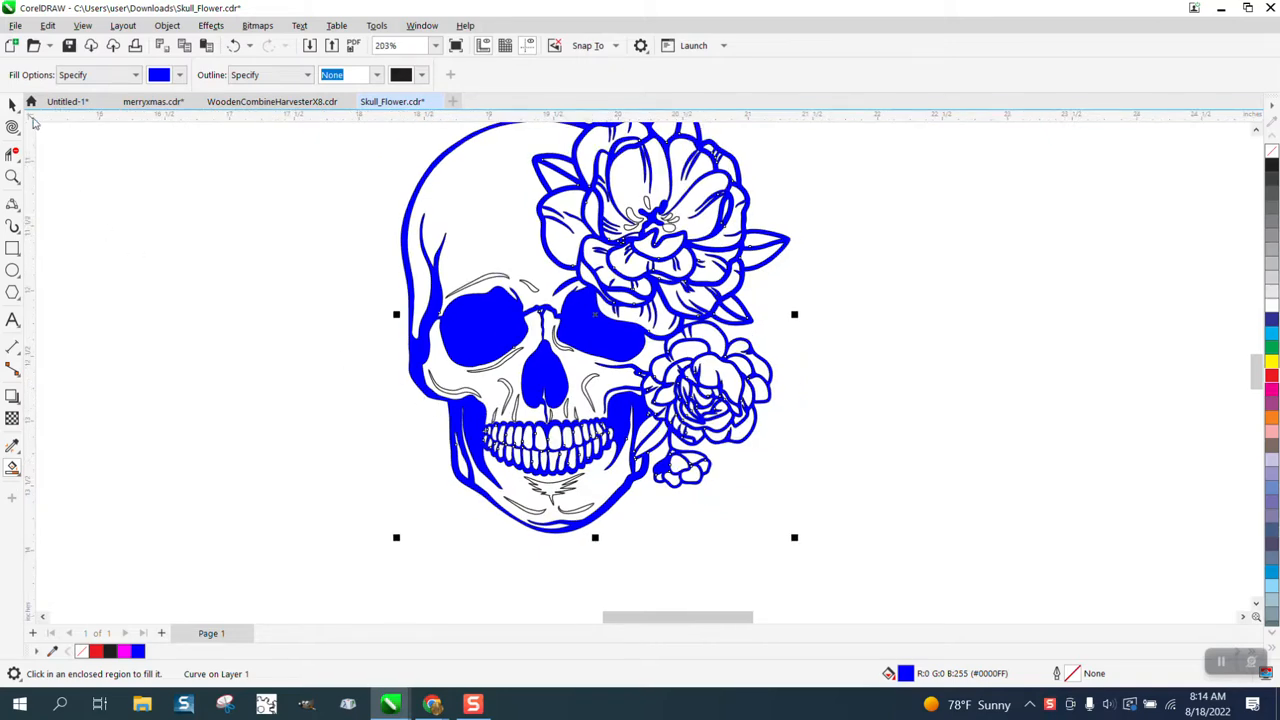
{"action": "left_click", "coordinate": [234, 46]}
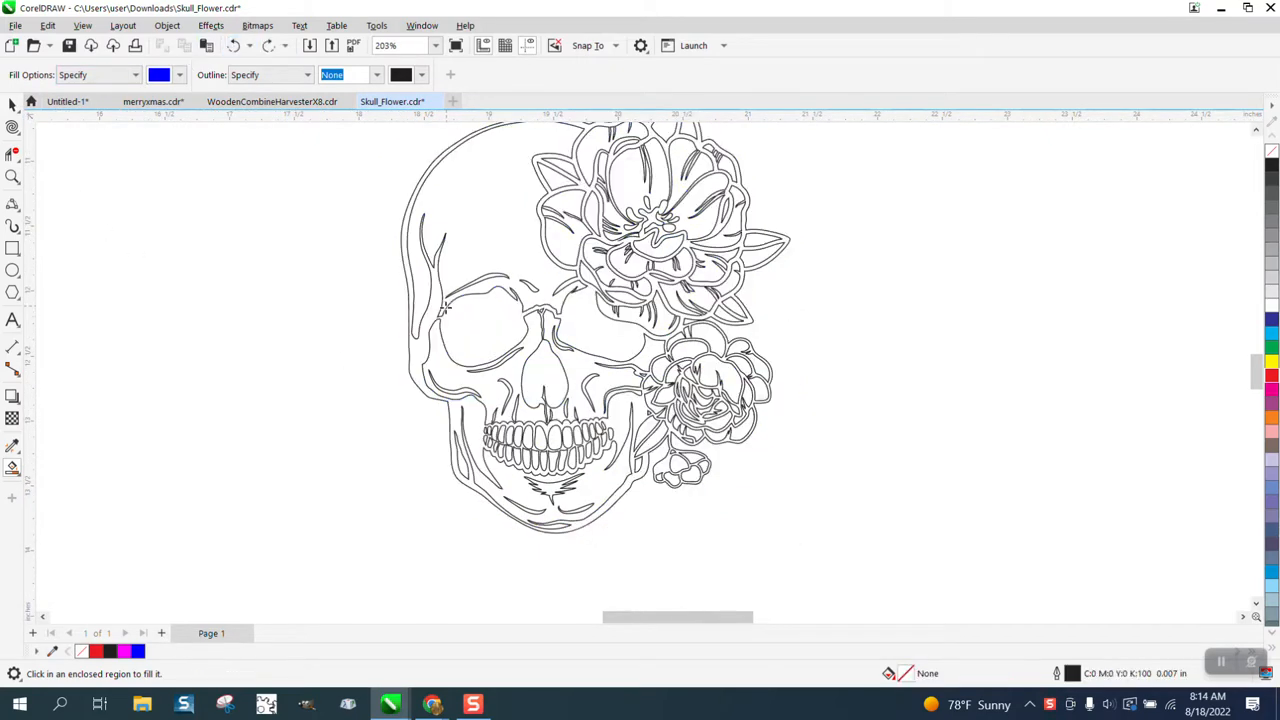
{"action": "scroll", "coordinate": [444, 310], "scroll_direction": "down", "scroll_amount": 2}
{"action": "left_click", "coordinate": [12, 104]}
{"action": "left_click_drag", "start_coordinate": [497, 291], "coordinate": [780, 515]}
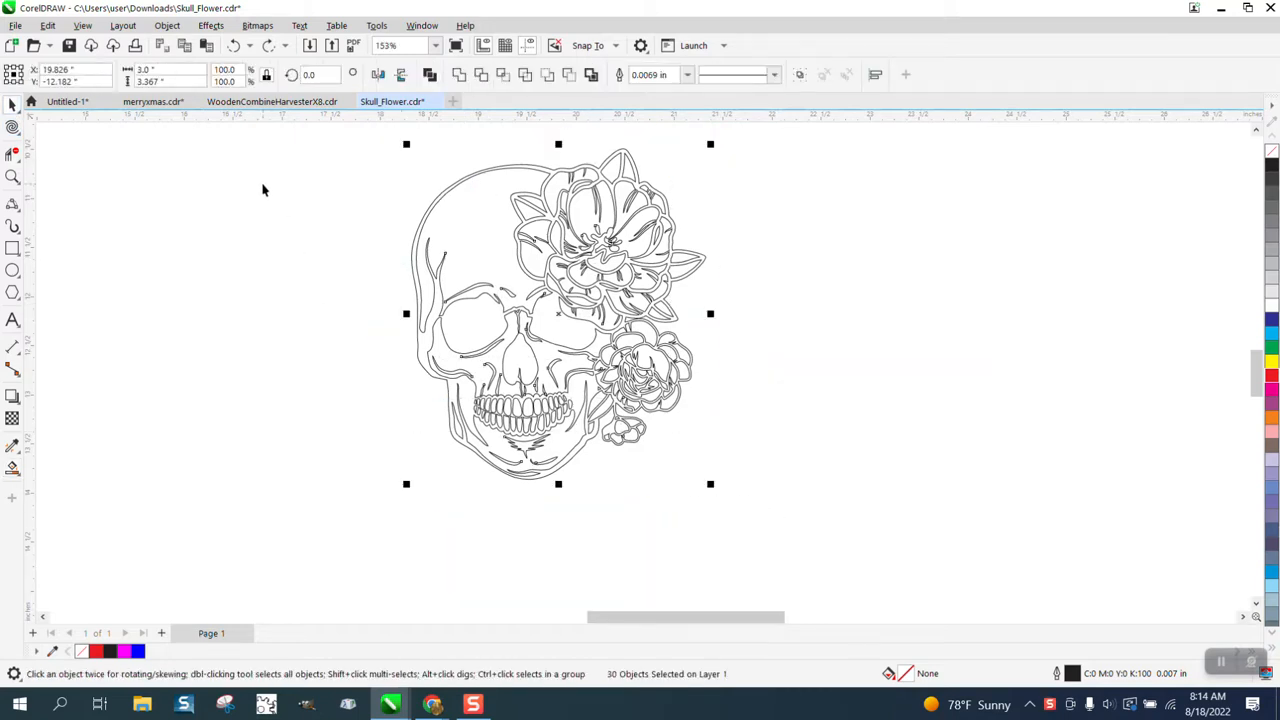
{"action": "left_click", "coordinate": [320, 181]}
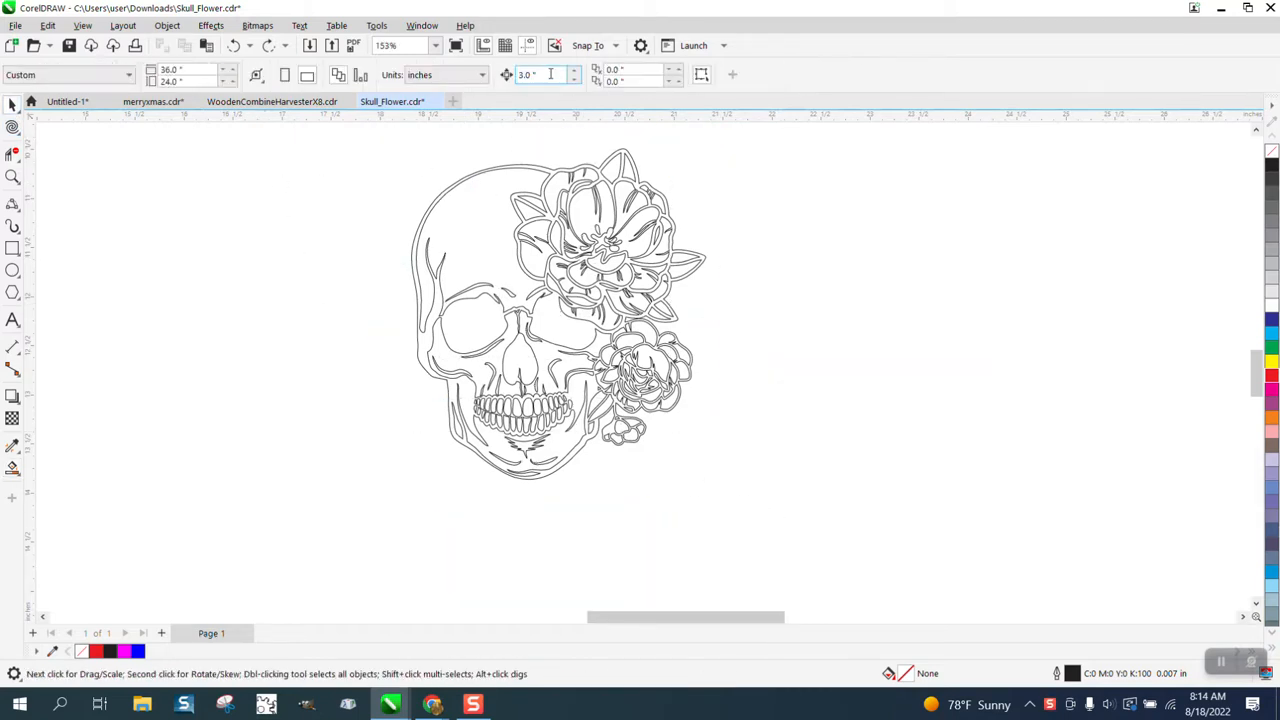
{"action": "type", "text": "4"}
- Smart-fill the skull's connected line work with blue and nudge the filled copy 4 inches to the right
{"action": "left_click", "coordinate": [12, 467]}
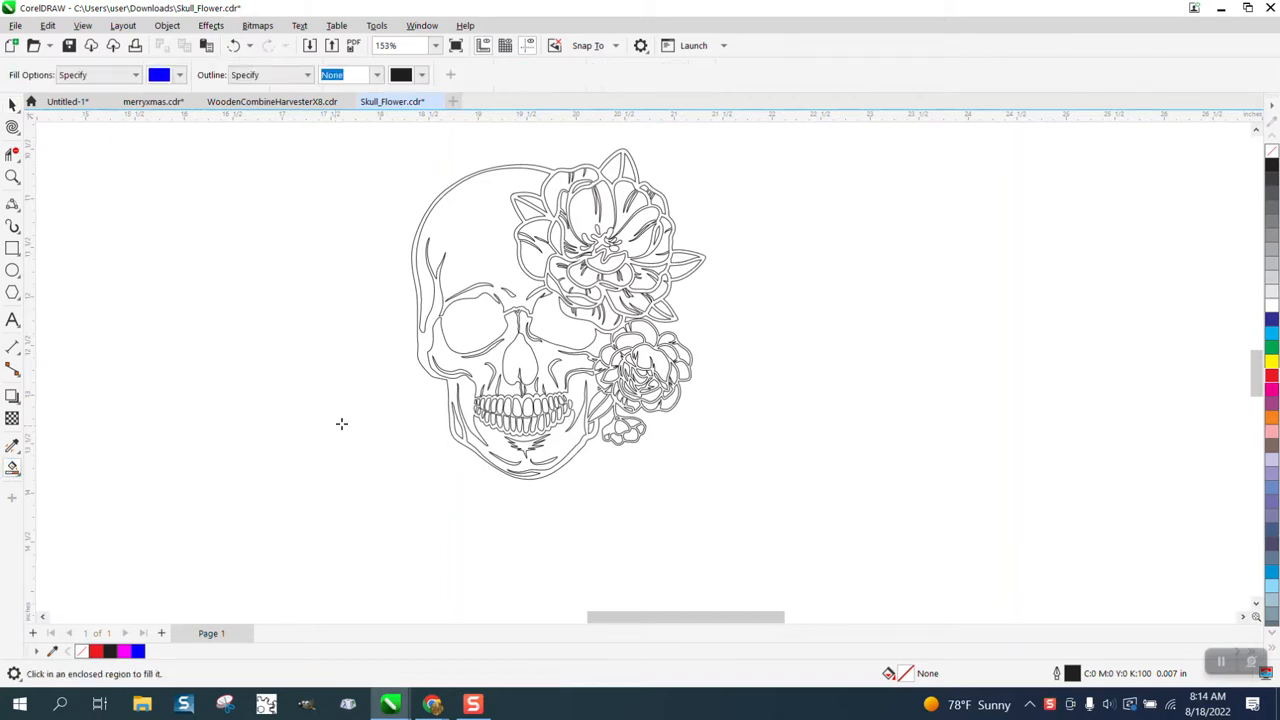
{"action": "left_click", "coordinate": [425, 345]}
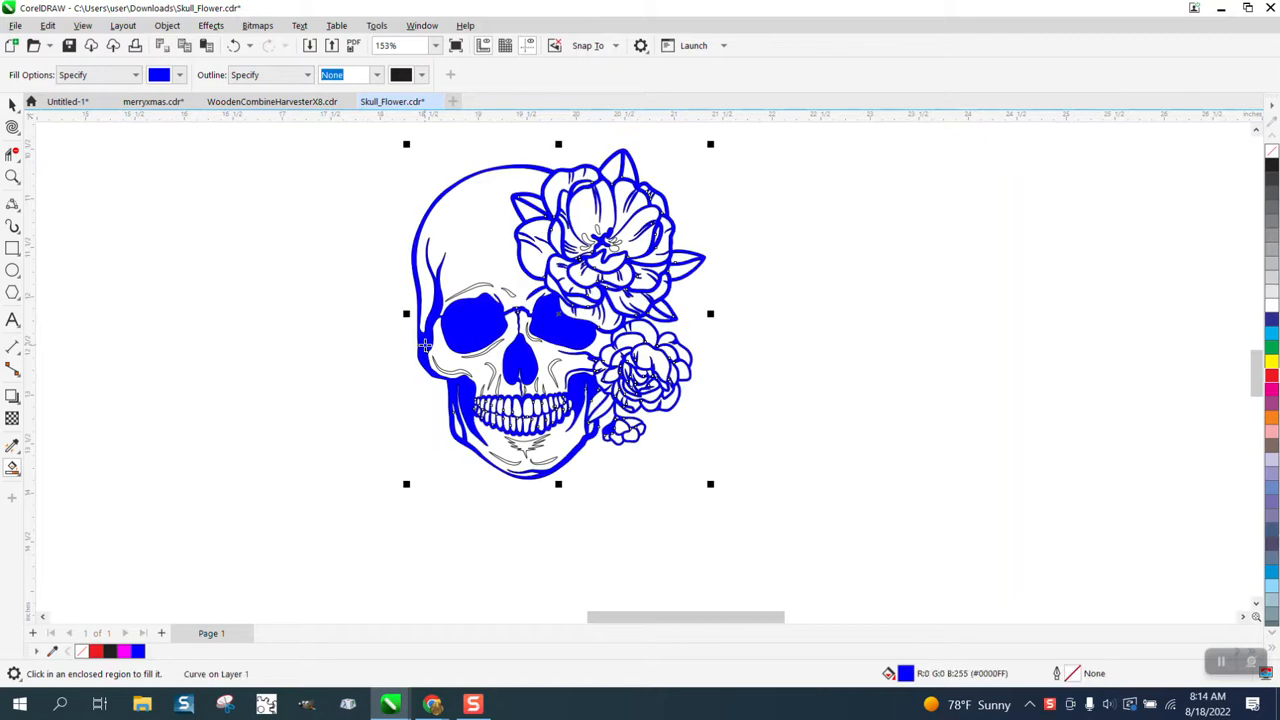
{"action": "key", "text": "Right"}
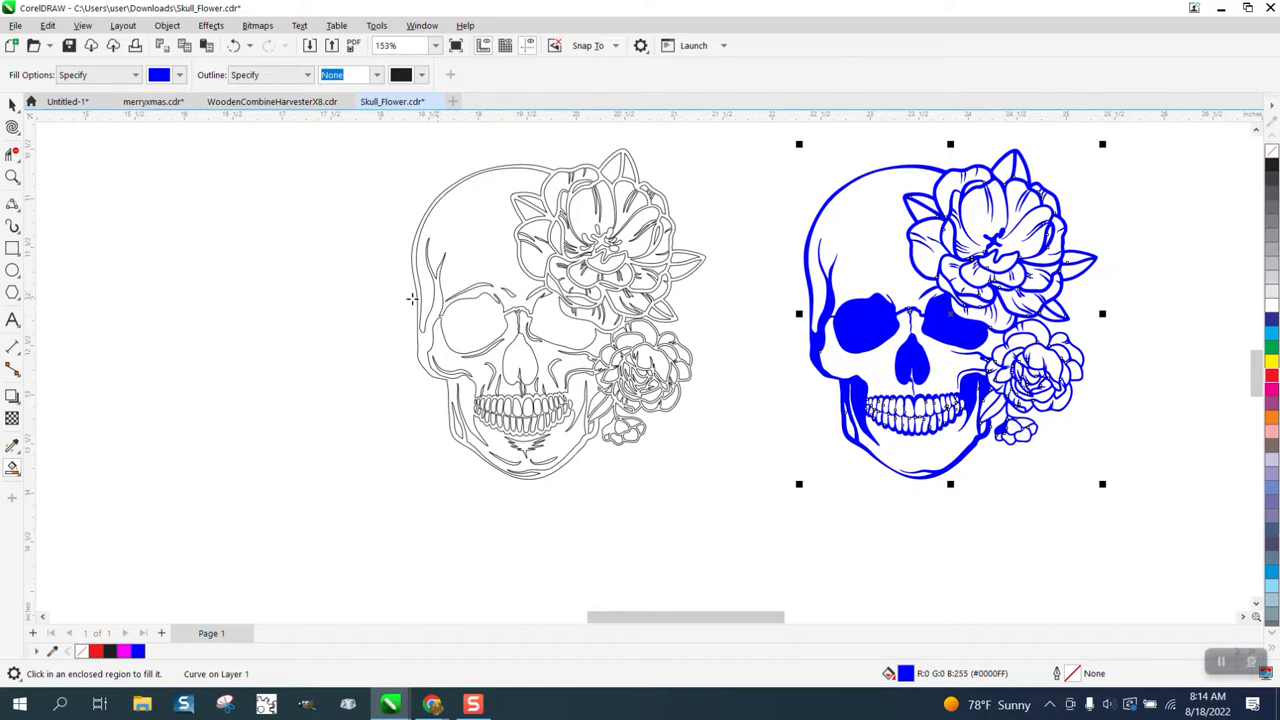
- Examine the outlined skull's brow and nose bridge closely for narrow or nearly touching lines
{"action": "left_click", "coordinate": [22, 178]}
{"action": "left_click_drag", "start_coordinate": [428, 278], "coordinate": [558, 335]}
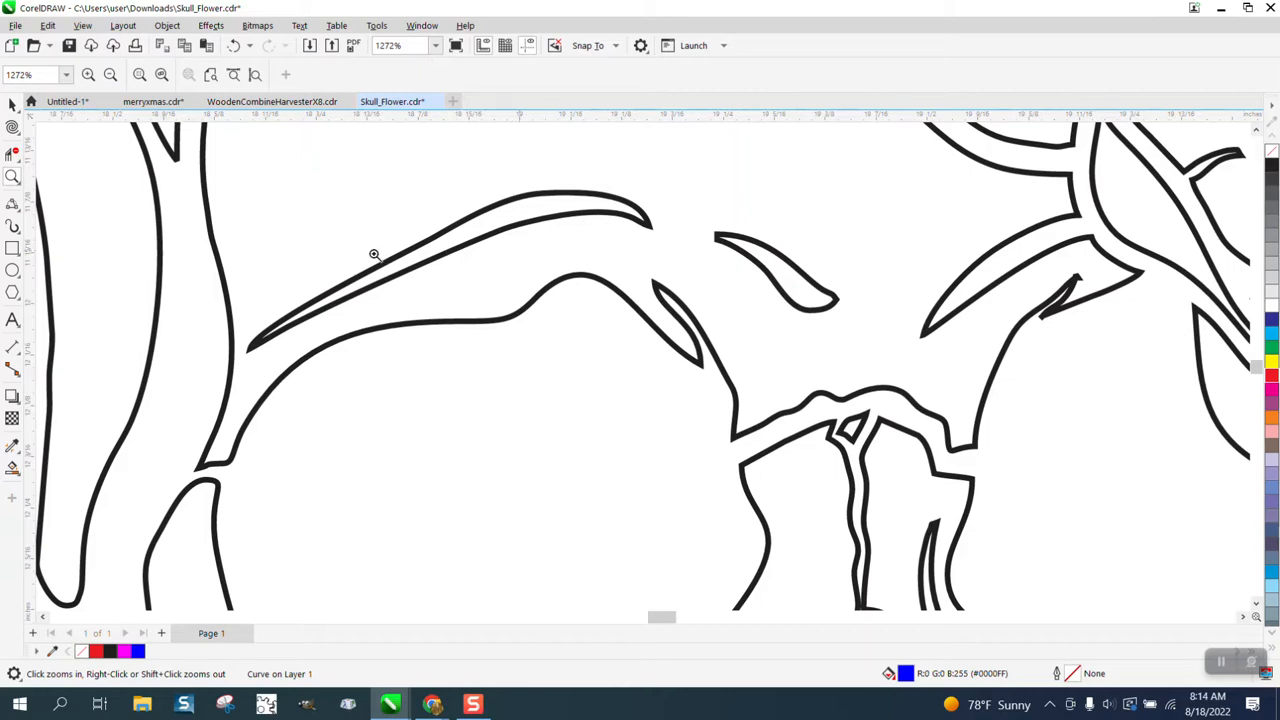
{"action": "scroll", "coordinate": [343, 271], "scroll_direction": "down", "scroll_amount": 5}
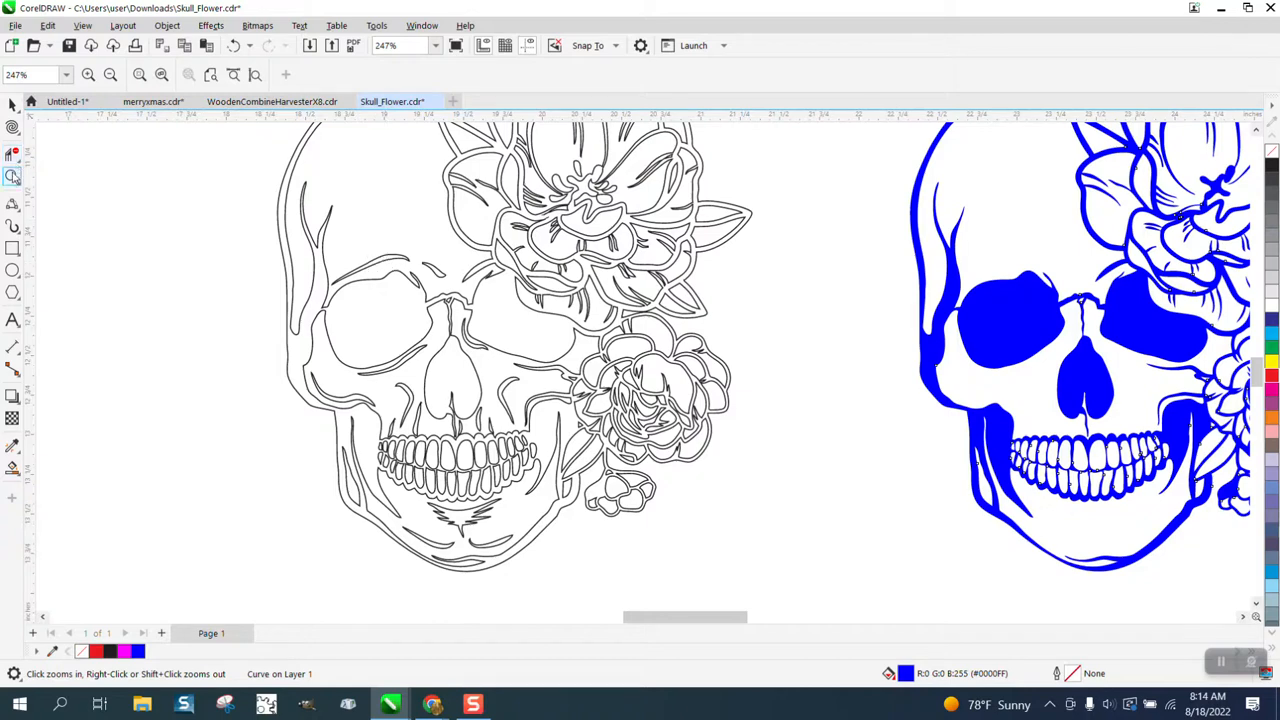
{"action": "left_click_drag", "start_coordinate": [438, 298], "coordinate": [527, 368]}
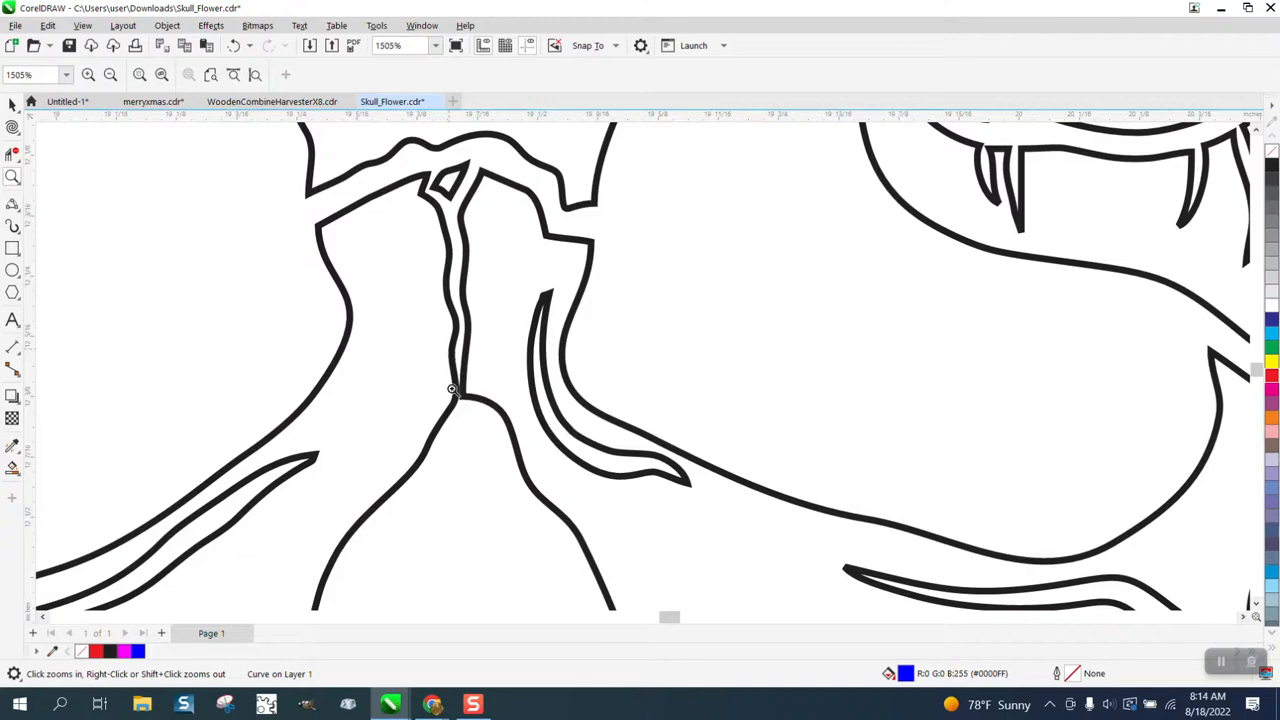
{"action": "left_click_drag", "start_coordinate": [449, 381], "coordinate": [527, 432]}
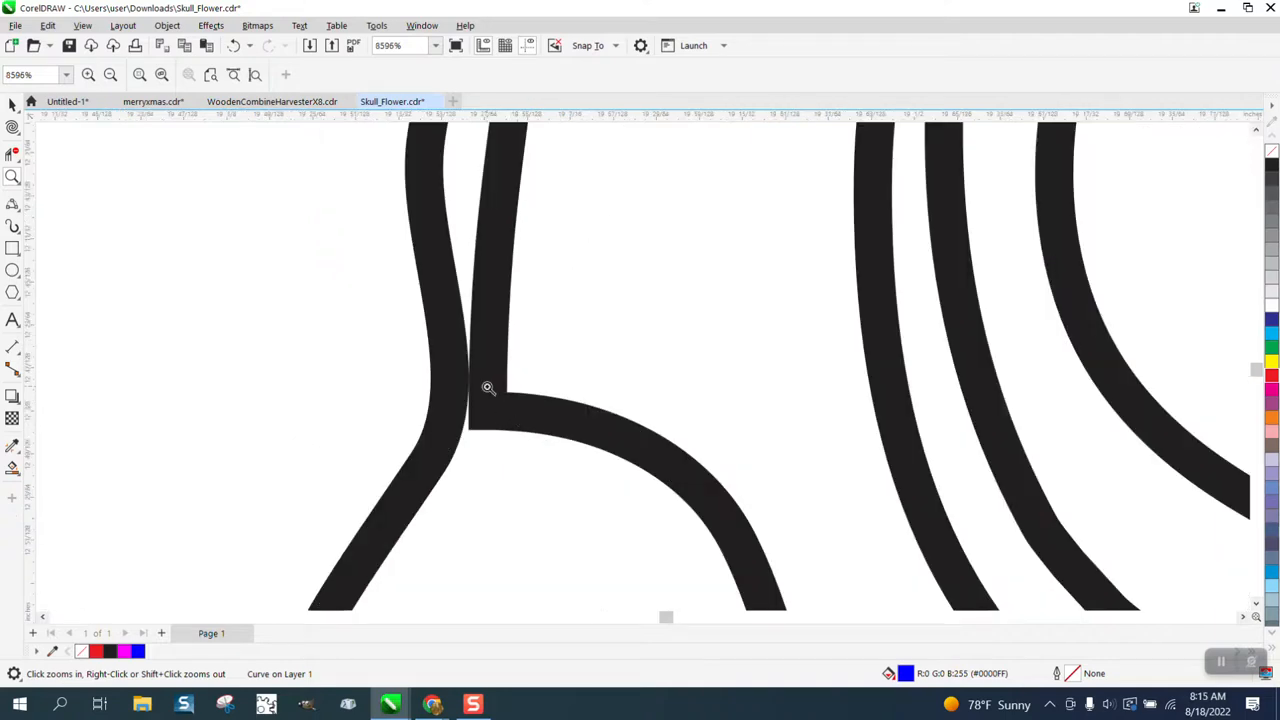
{"action": "scroll", "coordinate": [487, 387], "scroll_direction": "down", "scroll_amount": 4}
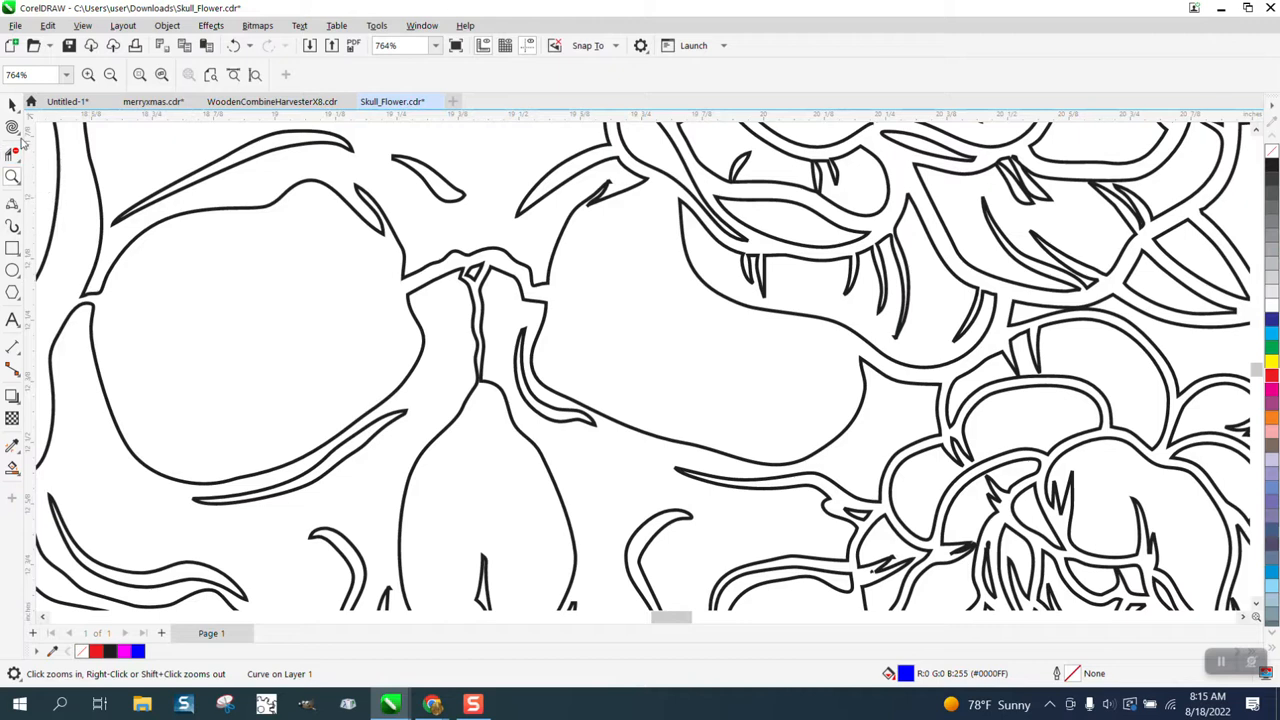
- Delete the corner node on the right side where the nose bridge channel meets the nose cavity, widening the narrow opening
{"action": "left_click", "coordinate": [16, 130]}
{"action": "left_click", "coordinate": [48, 127]}
{"action": "left_click", "coordinate": [498, 393]}
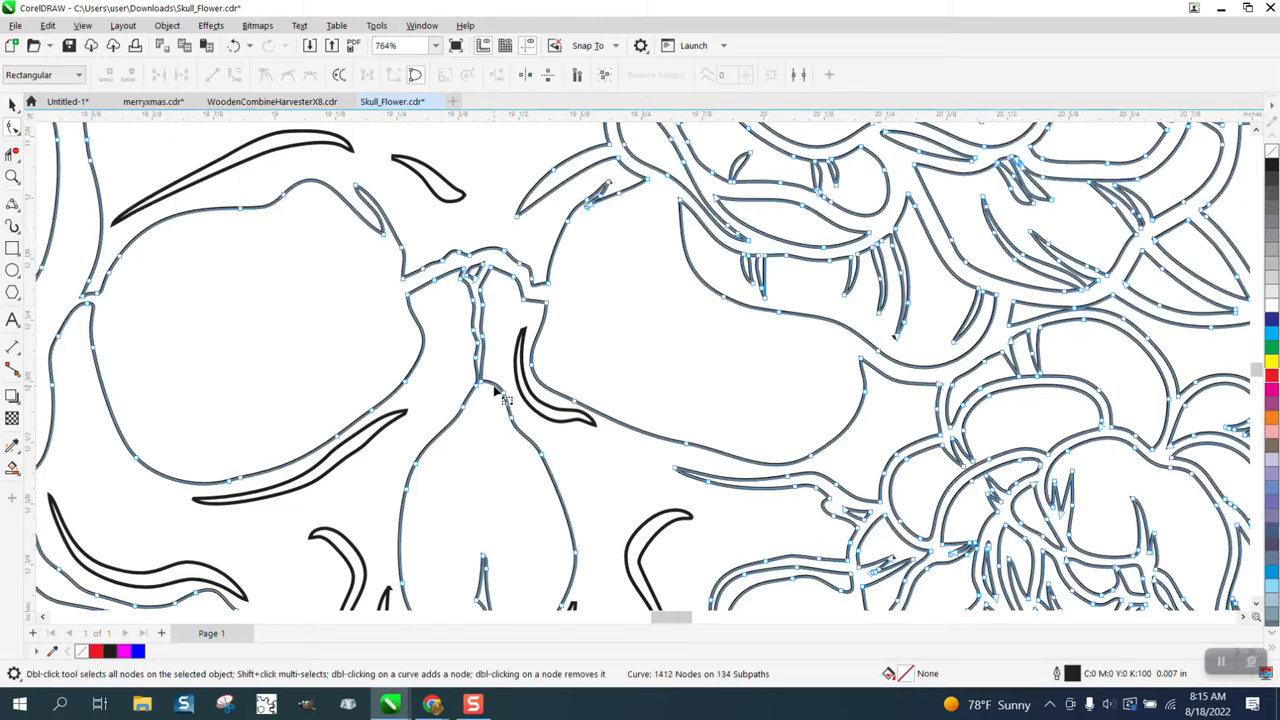
{"action": "left_click", "coordinate": [12, 175]}
{"action": "left_click_drag", "start_coordinate": [448, 264], "coordinate": [614, 446]}
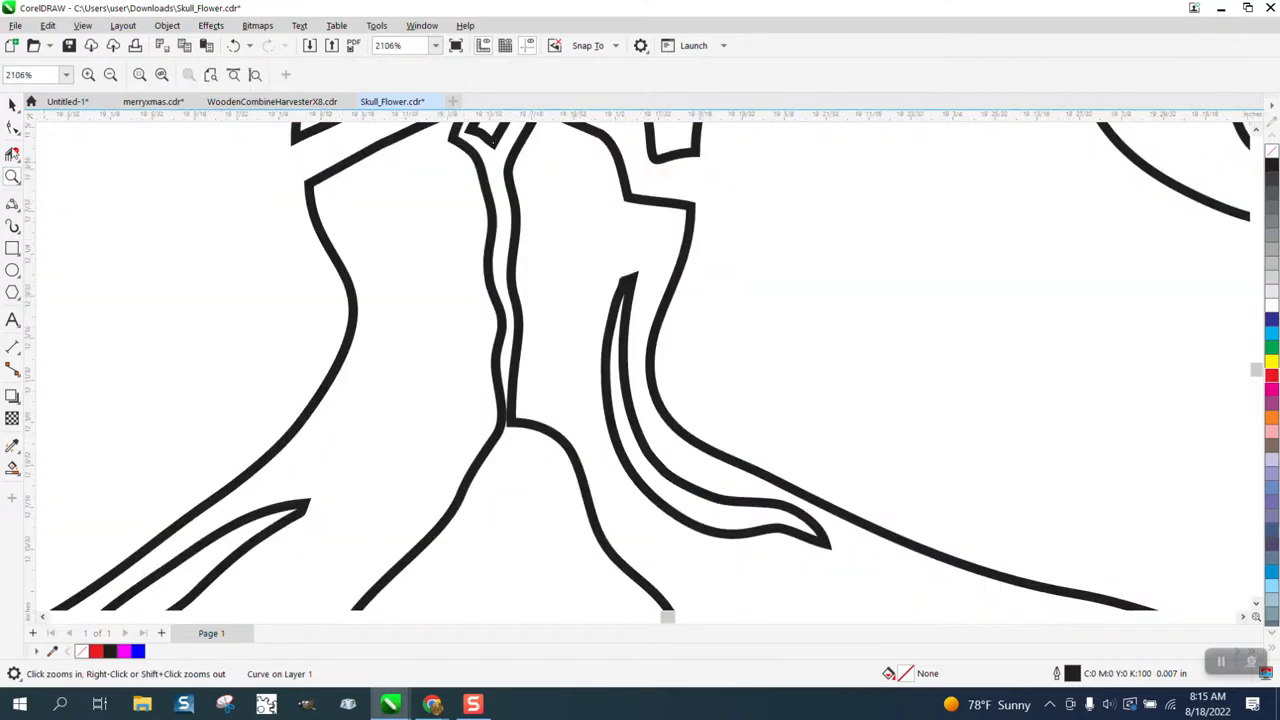
{"action": "left_click", "coordinate": [12, 128]}
{"action": "left_click_drag", "start_coordinate": [522, 422], "coordinate": [531, 425]}
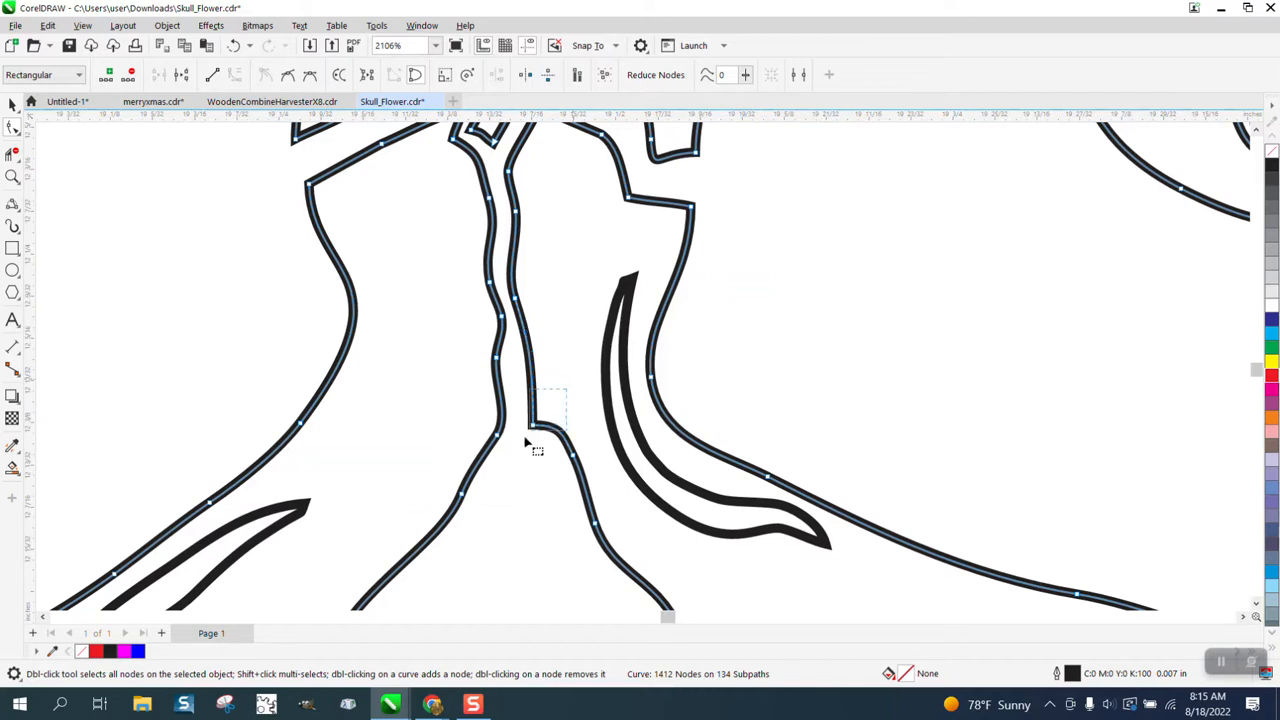
{"action": "key", "text": "Delete"}
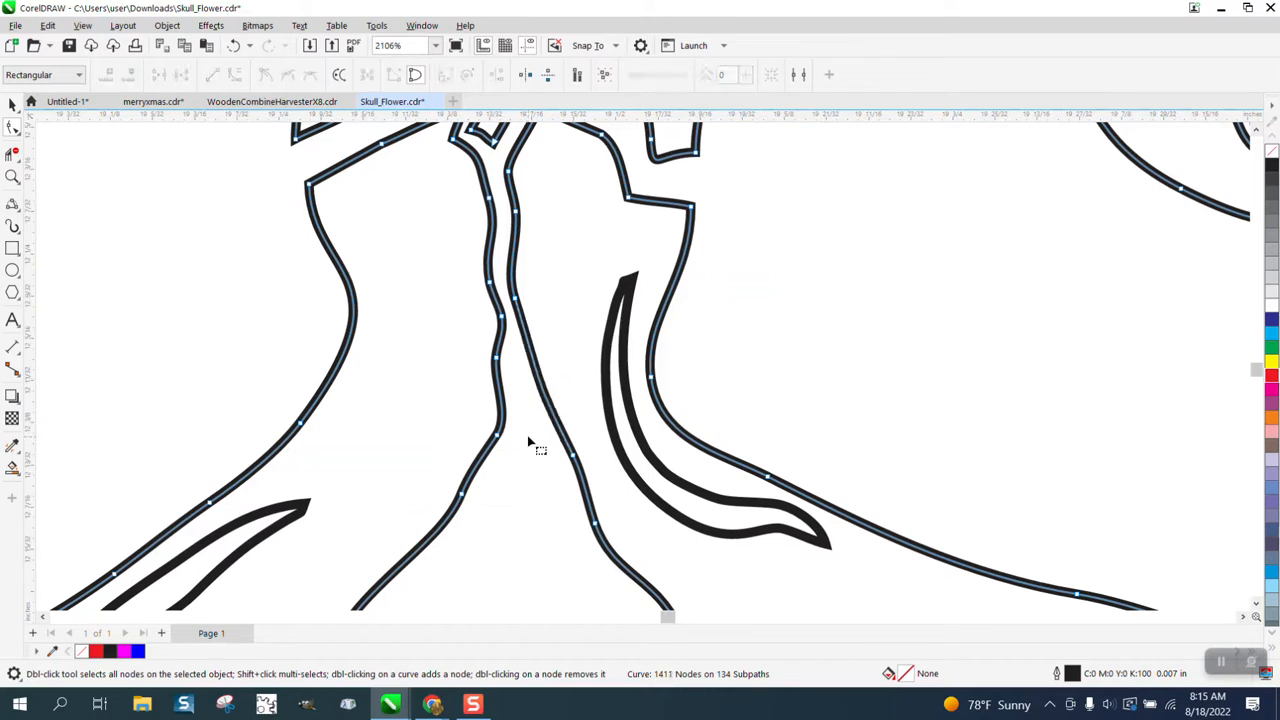
- Delete a node on the nose bridge channel's left edge and move the node above it outward to the left
{"action": "double_click", "coordinate": [500, 321]}
{"action": "double_click", "coordinate": [490, 284]}
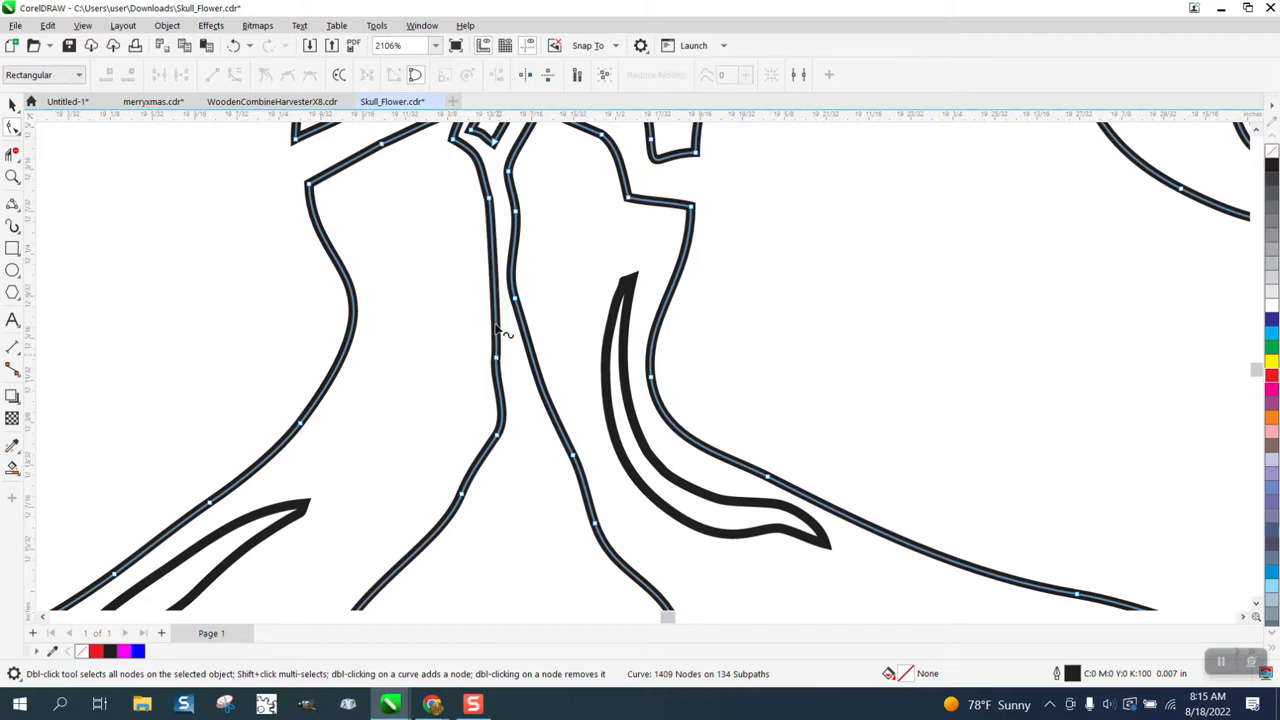
{"action": "left_click", "coordinate": [233, 45]}
{"action": "left_click_drag", "start_coordinate": [490, 284], "coordinate": [480, 288]}
- Delete the small diamond-shaped subpath at the top of the nose bridge channel
{"action": "scroll", "coordinate": [563, 382], "scroll_direction": "down", "scroll_amount": 1}
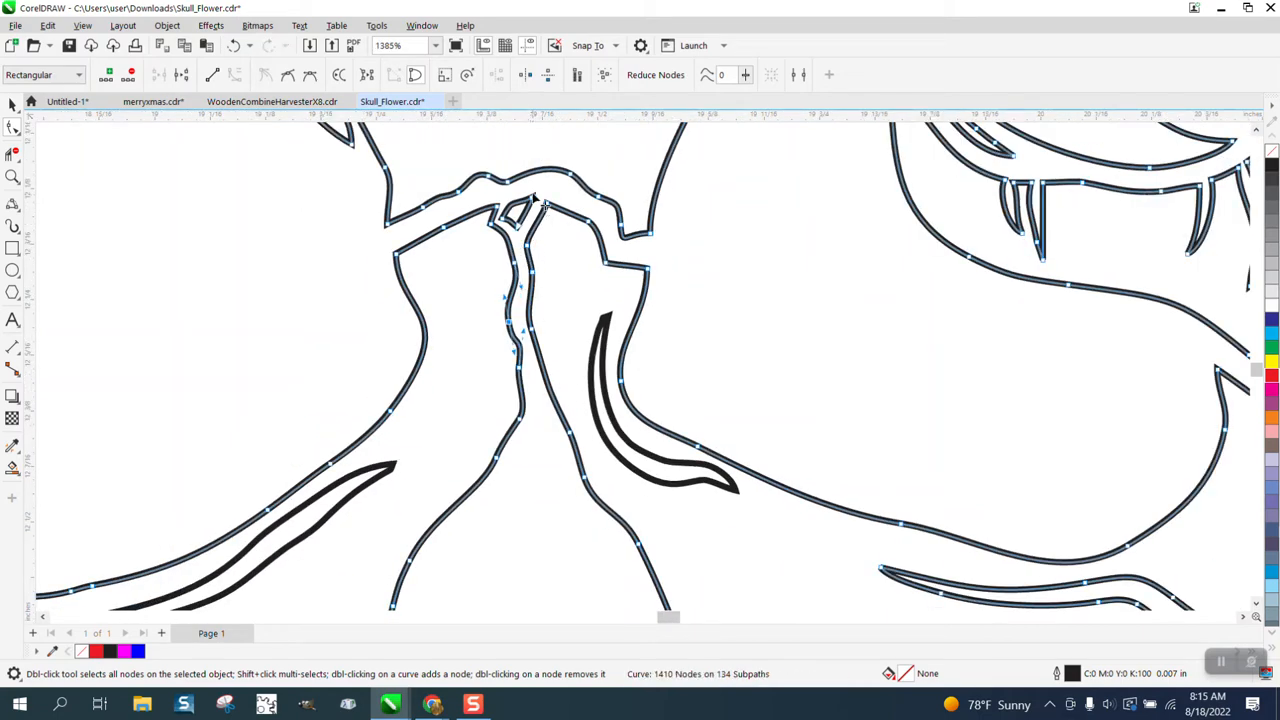
{"action": "double_click", "coordinate": [511, 225]}
{"action": "key", "text": "Delete"}
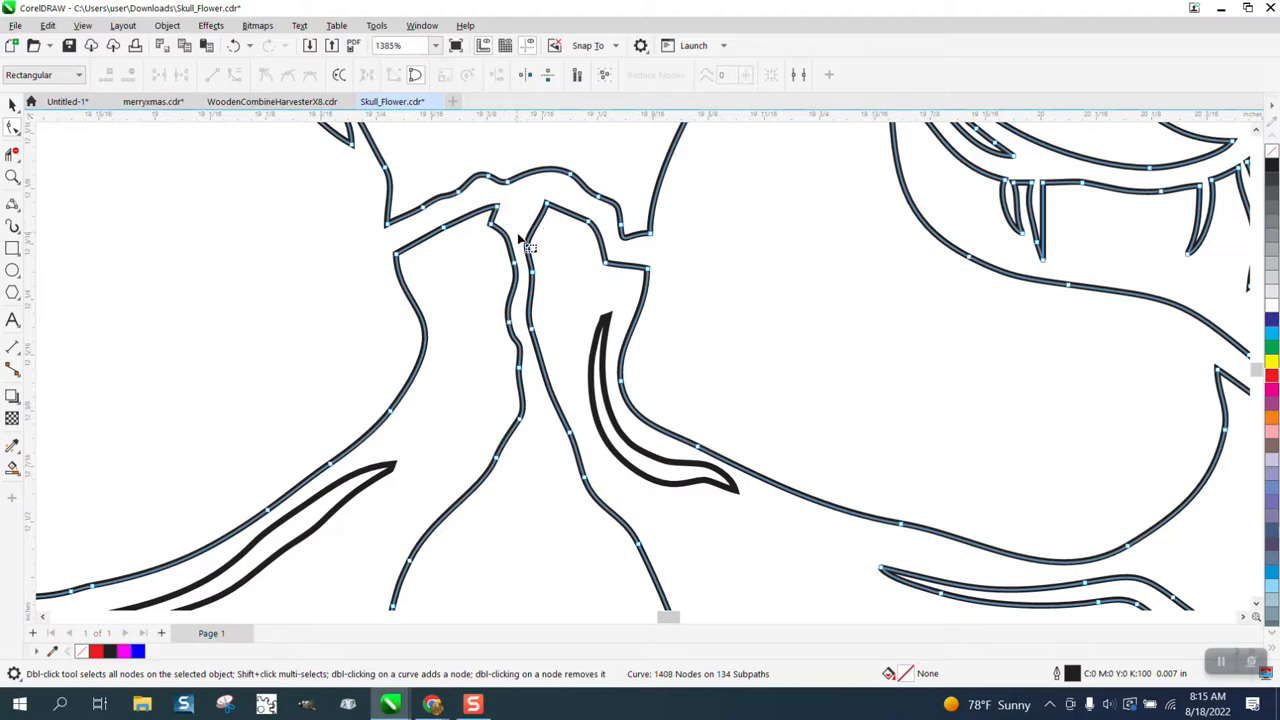
- Widen the lower tip of the nose's centre line above the front teeth by deleting a bottom node and bulging its left side outward
{"action": "scroll", "coordinate": [529, 254], "scroll_direction": "down", "scroll_amount": 5}
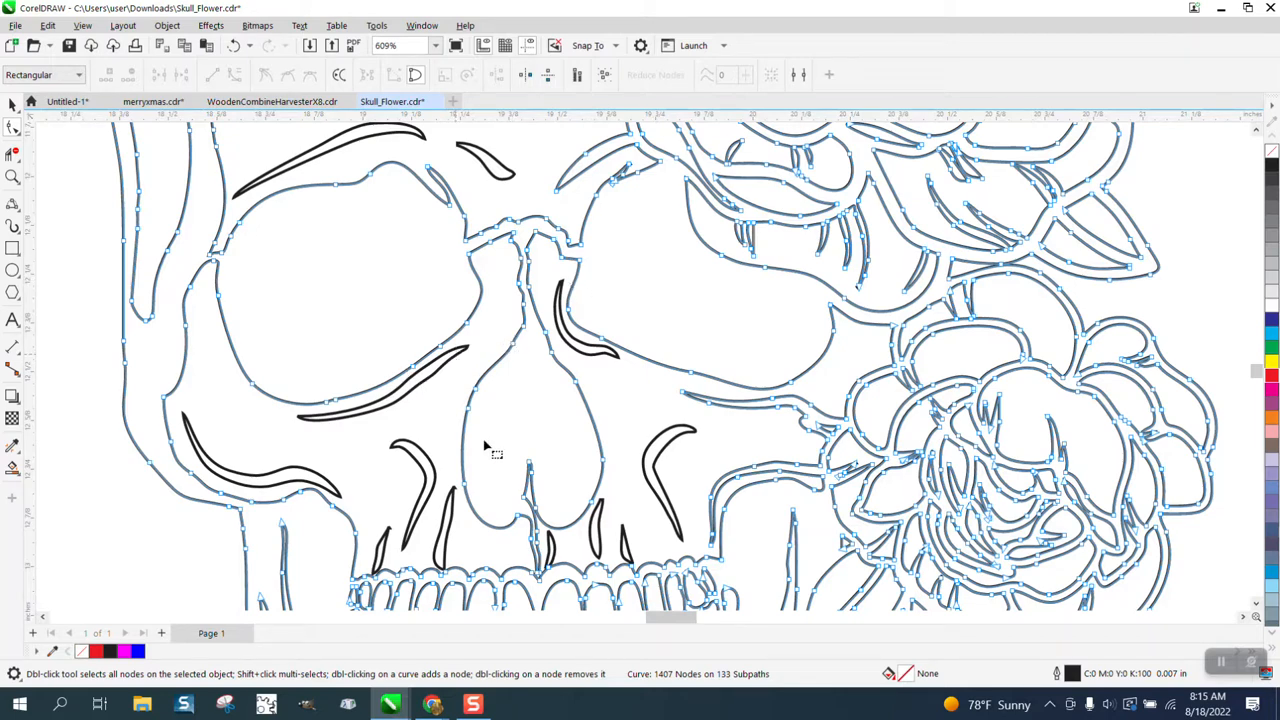
{"action": "left_click", "coordinate": [12, 176]}
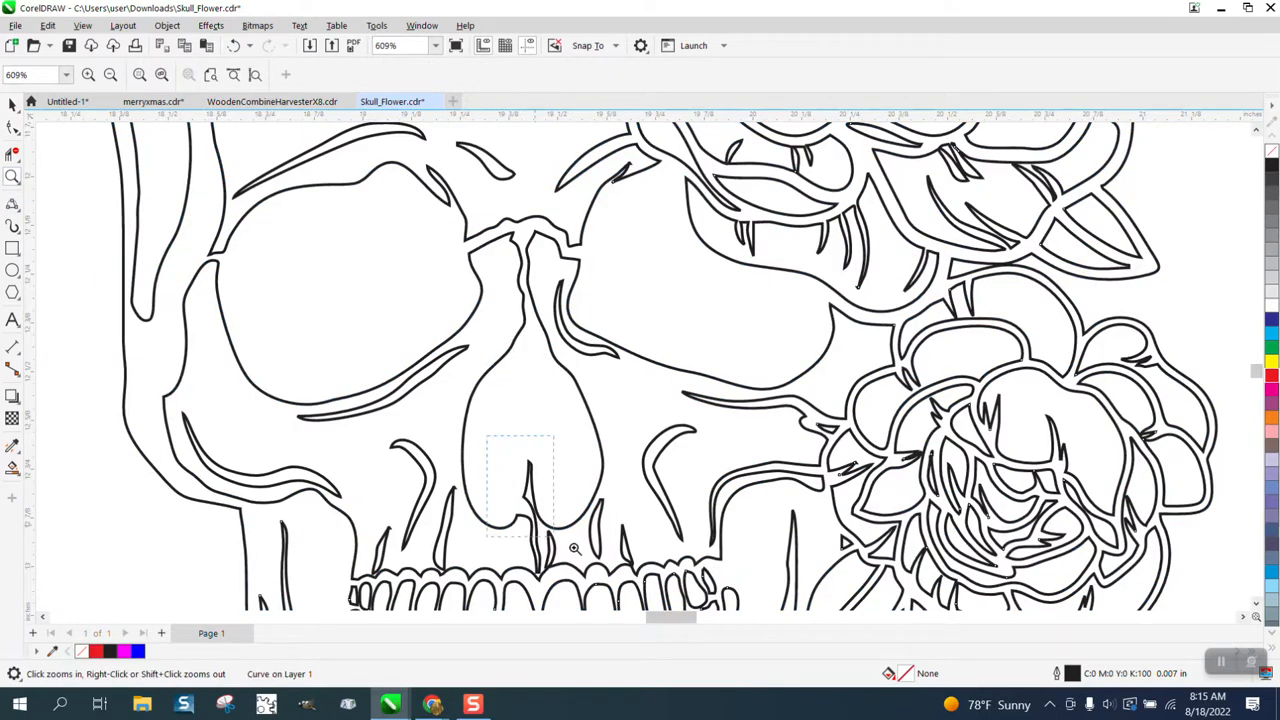
{"action": "left_click", "coordinate": [536, 524]}
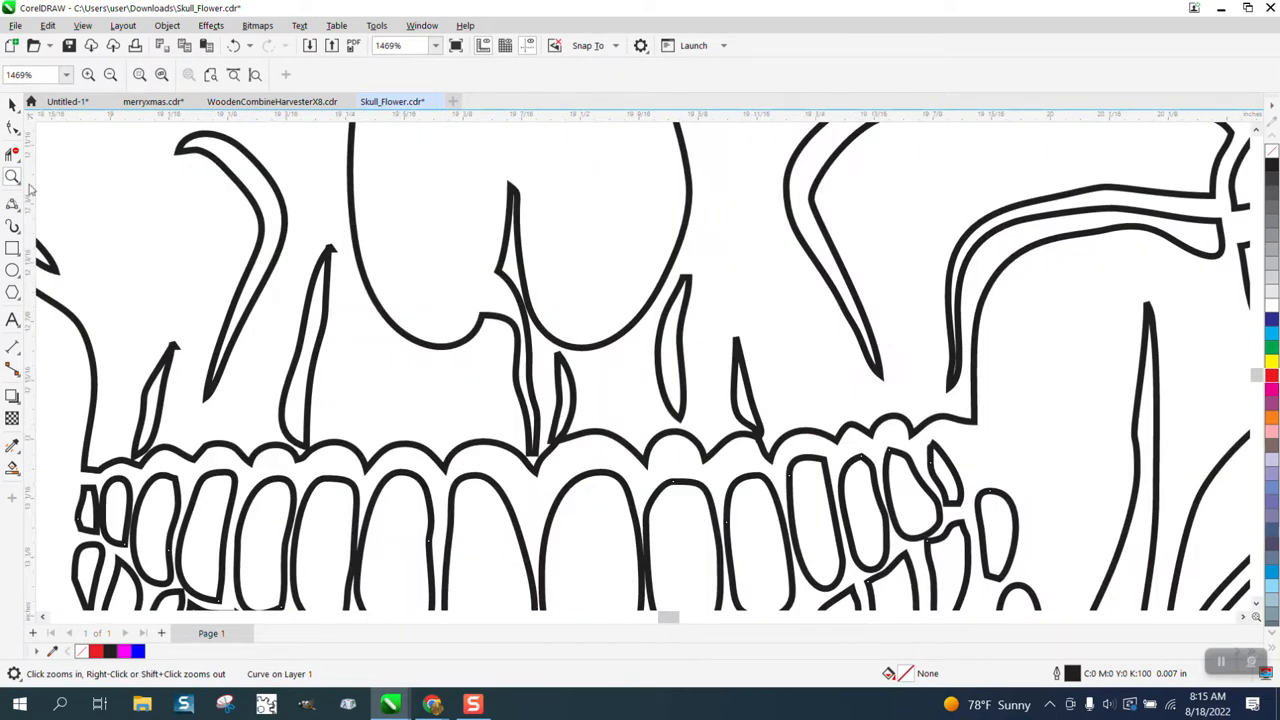
{"action": "left_click", "coordinate": [12, 127]}
{"action": "left_click", "coordinate": [509, 414]}
{"action": "left_click_drag", "start_coordinate": [526, 440], "coordinate": [539, 441]}
{"action": "left_click", "coordinate": [535, 446]}
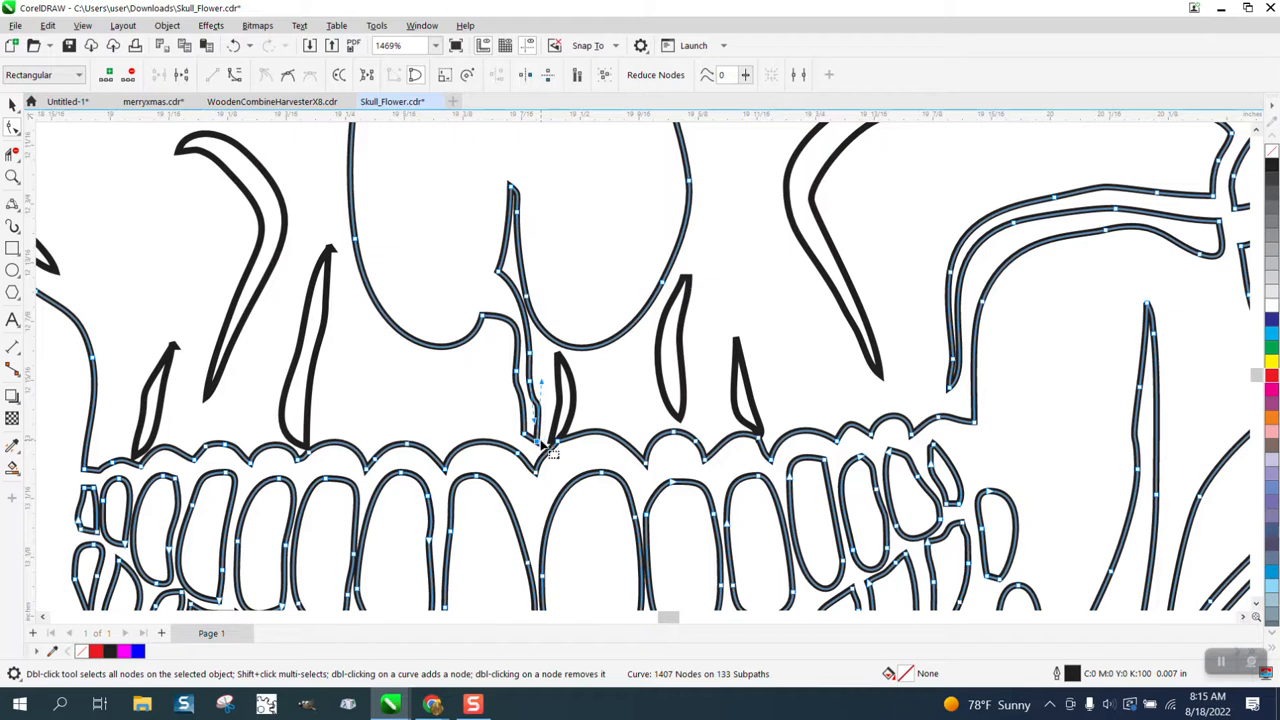
{"action": "key", "text": "Delete"}
{"action": "left_click_drag", "start_coordinate": [526, 383], "coordinate": [497, 402]}
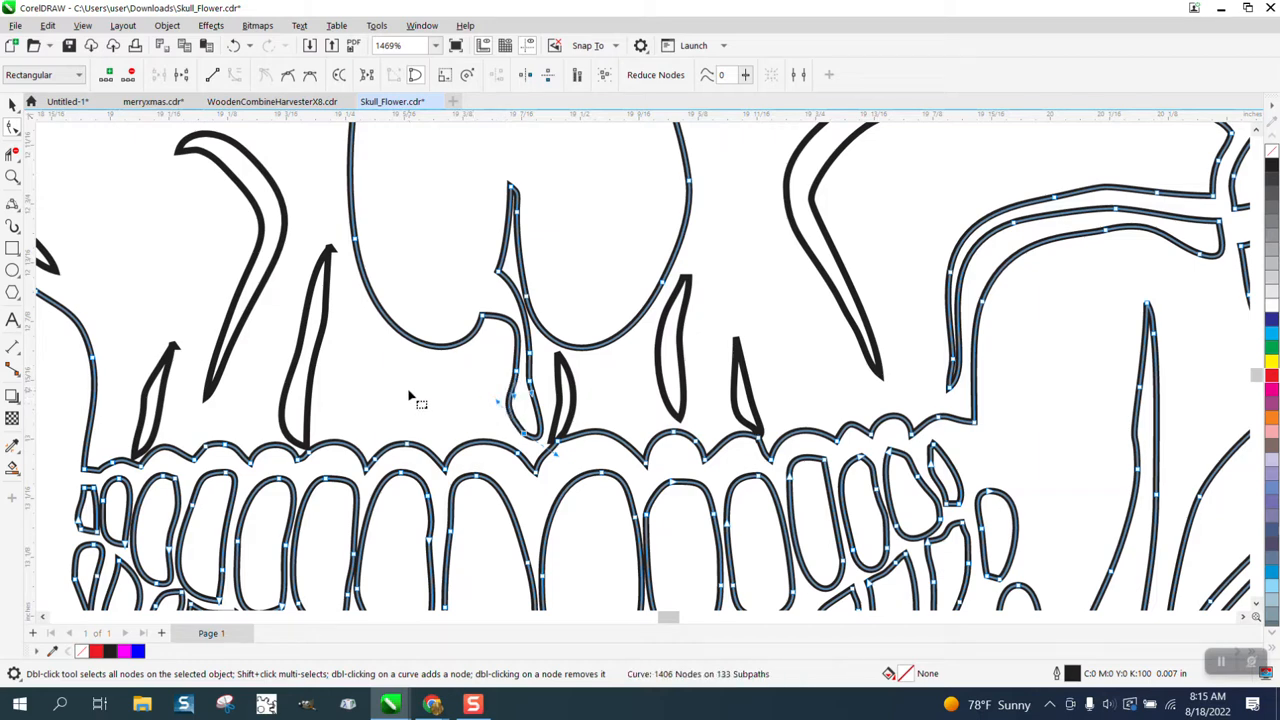
{"action": "left_click", "coordinate": [480, 391]}
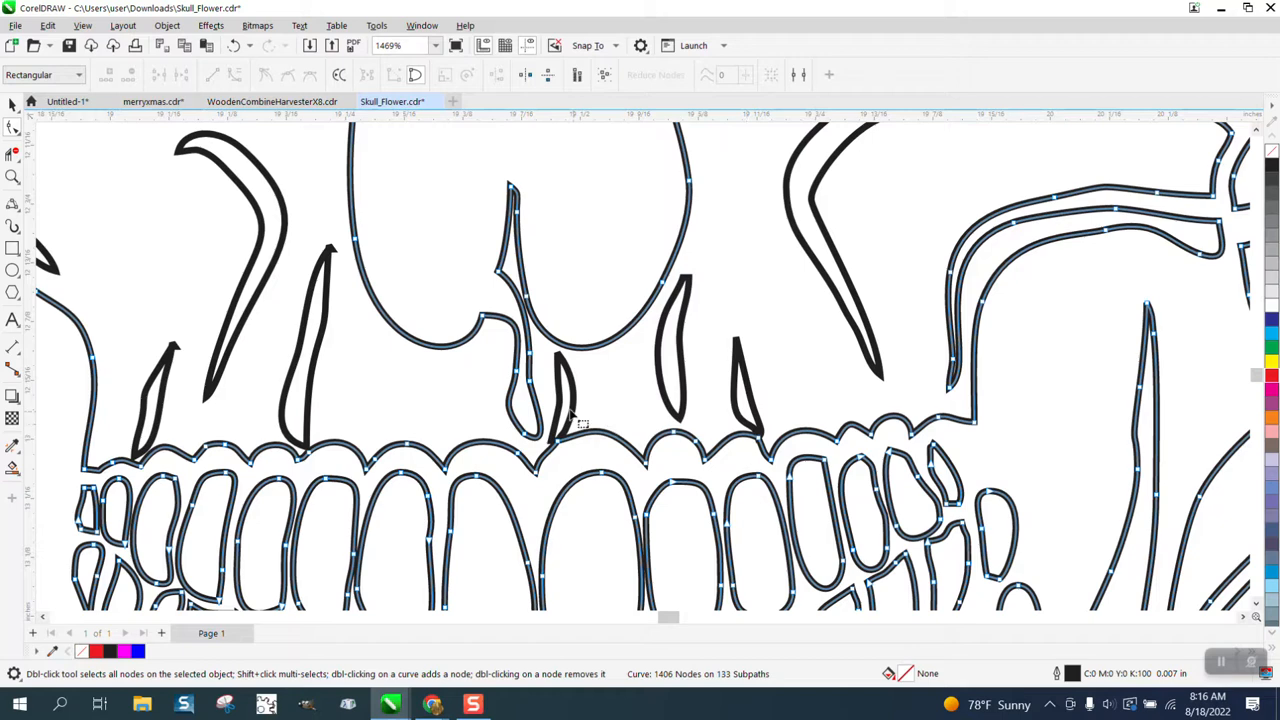
- Extend the small sliver right of the nose's centre line across the gum line and delete the overlapping segments between them
{"action": "left_click", "coordinate": [12, 176]}
{"action": "left_click_drag", "start_coordinate": [462, 327], "coordinate": [786, 552]}
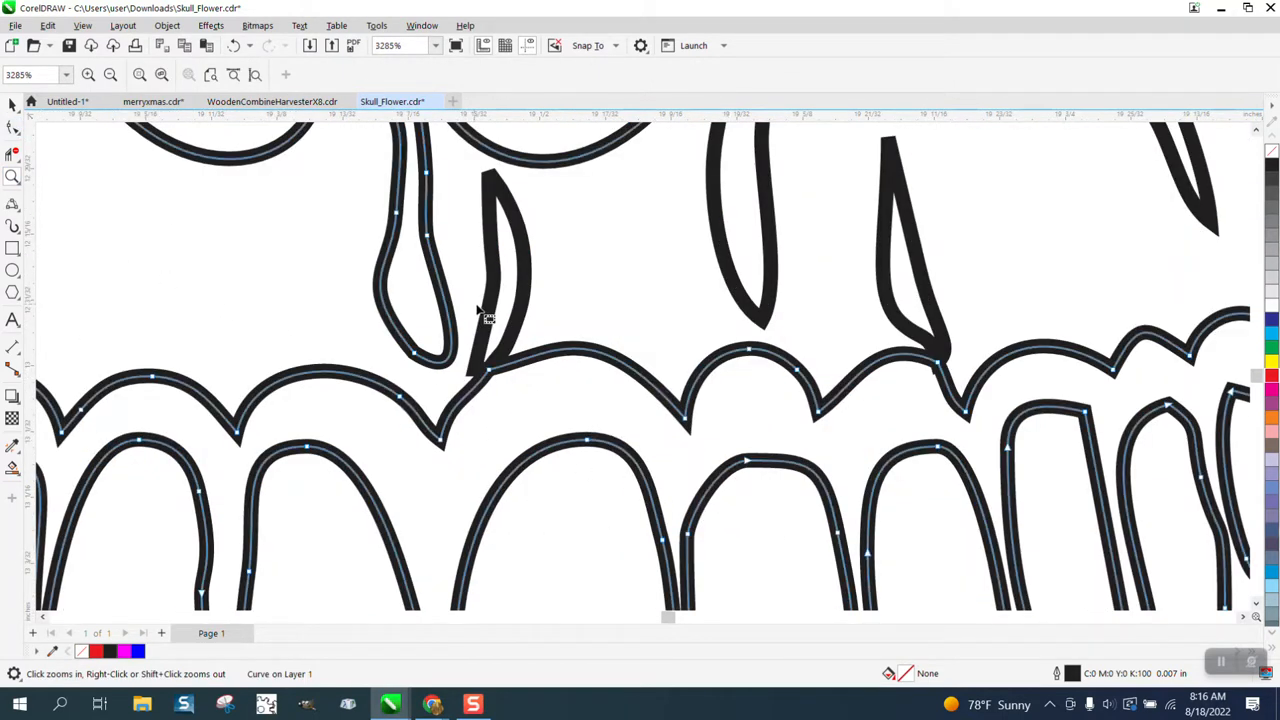
{"action": "left_click", "coordinate": [12, 127]}
{"action": "left_click", "coordinate": [518, 328]}
{"action": "left_click_drag", "start_coordinate": [486, 366], "coordinate": [475, 405]}
{"action": "mouse_move", "coordinate": [512, 333]}
{"action": "left_mouse_down"}
{"action": "mouse_move", "coordinate": [534, 337]}
{"action": "mouse_move", "coordinate": [530, 327]}
{"action": "left_mouse_up"}
{"action": "left_click", "coordinate": [12, 153]}
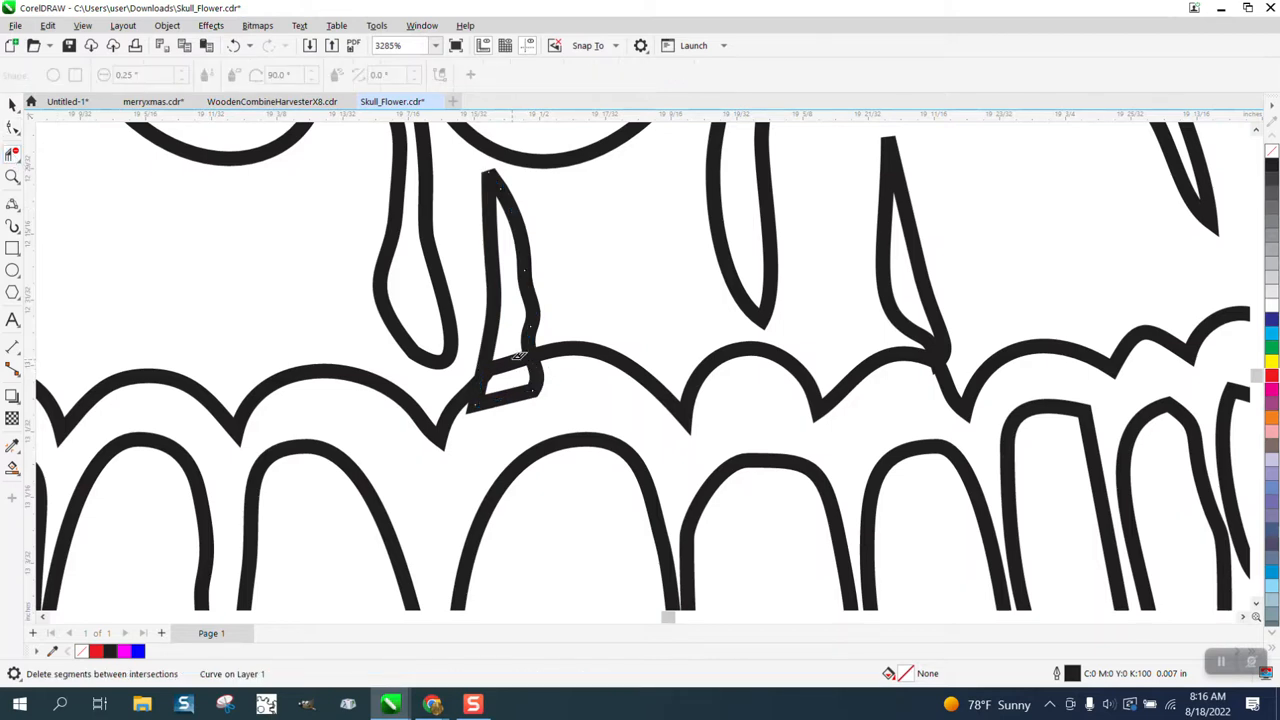
{"action": "left_click_drag", "start_coordinate": [509, 345], "coordinate": [511, 414]}
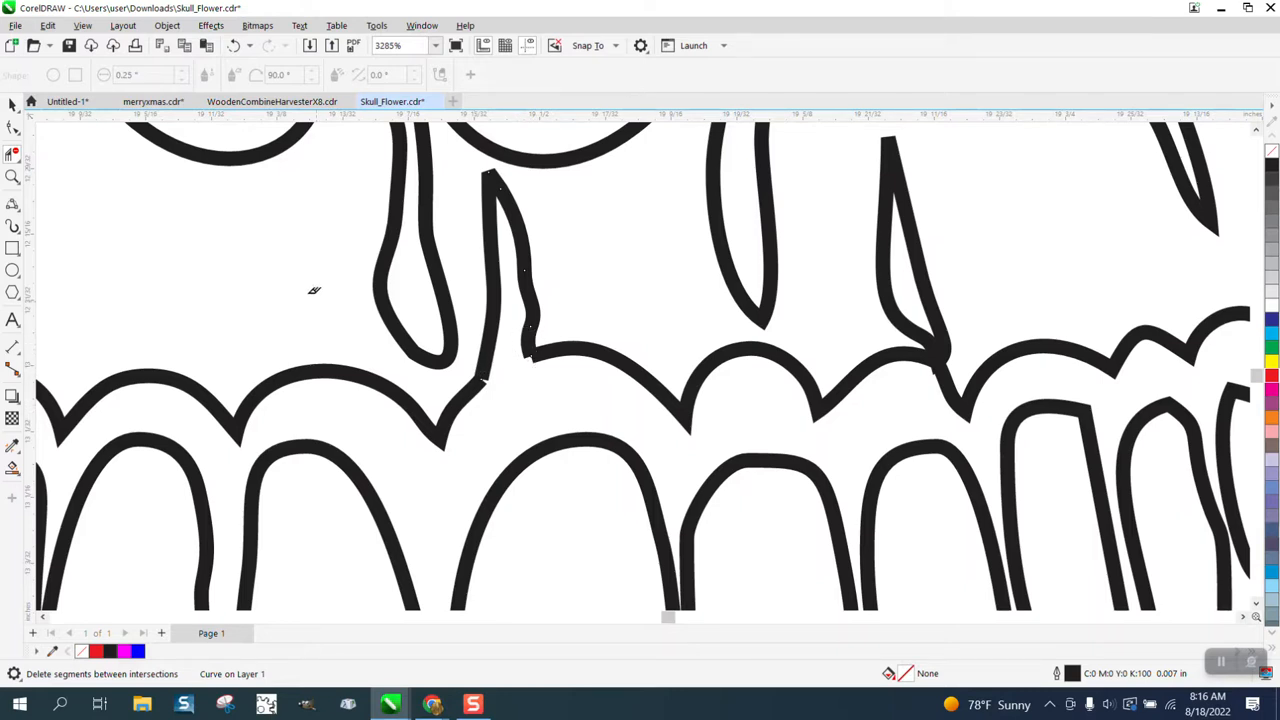
- Pull the bottom tip of the next sliver to the right down across the gum line and delete the overlapping segments
{"action": "left_click", "coordinate": [12, 127]}
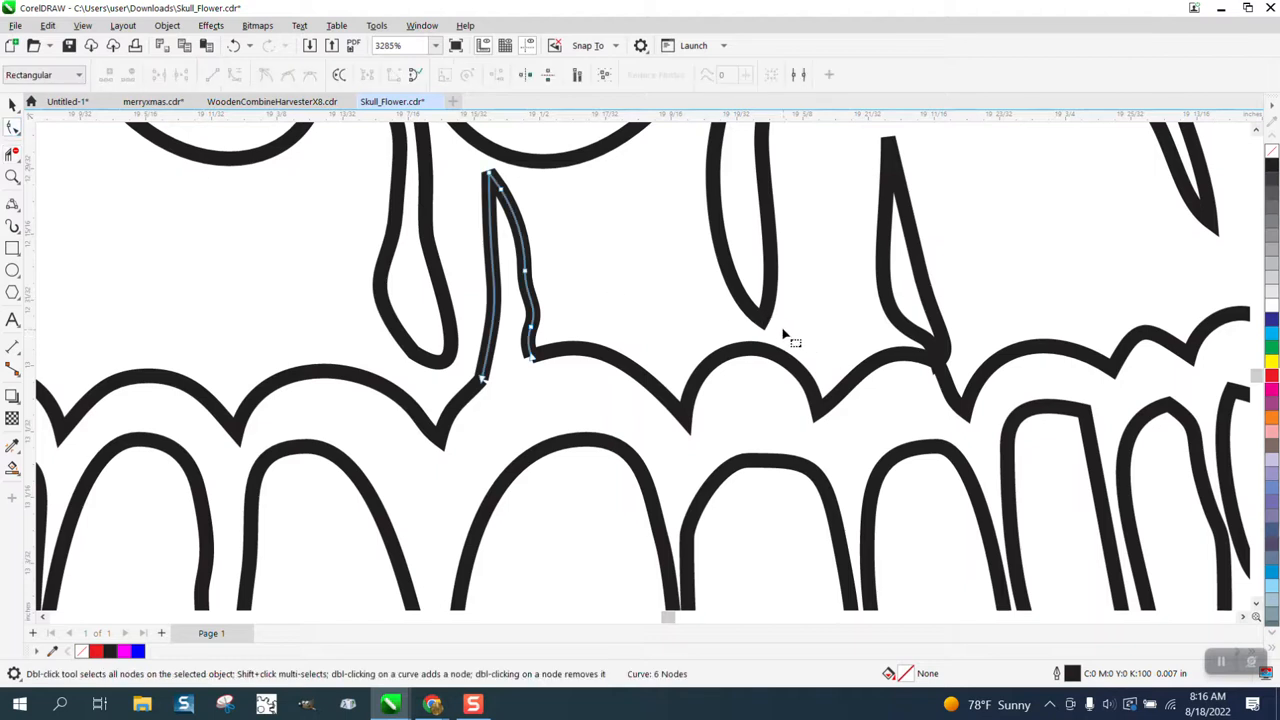
{"action": "left_click", "coordinate": [766, 325]}
{"action": "left_click_drag", "start_coordinate": [766, 327], "coordinate": [771, 407]}
{"action": "left_click", "coordinate": [12, 153]}
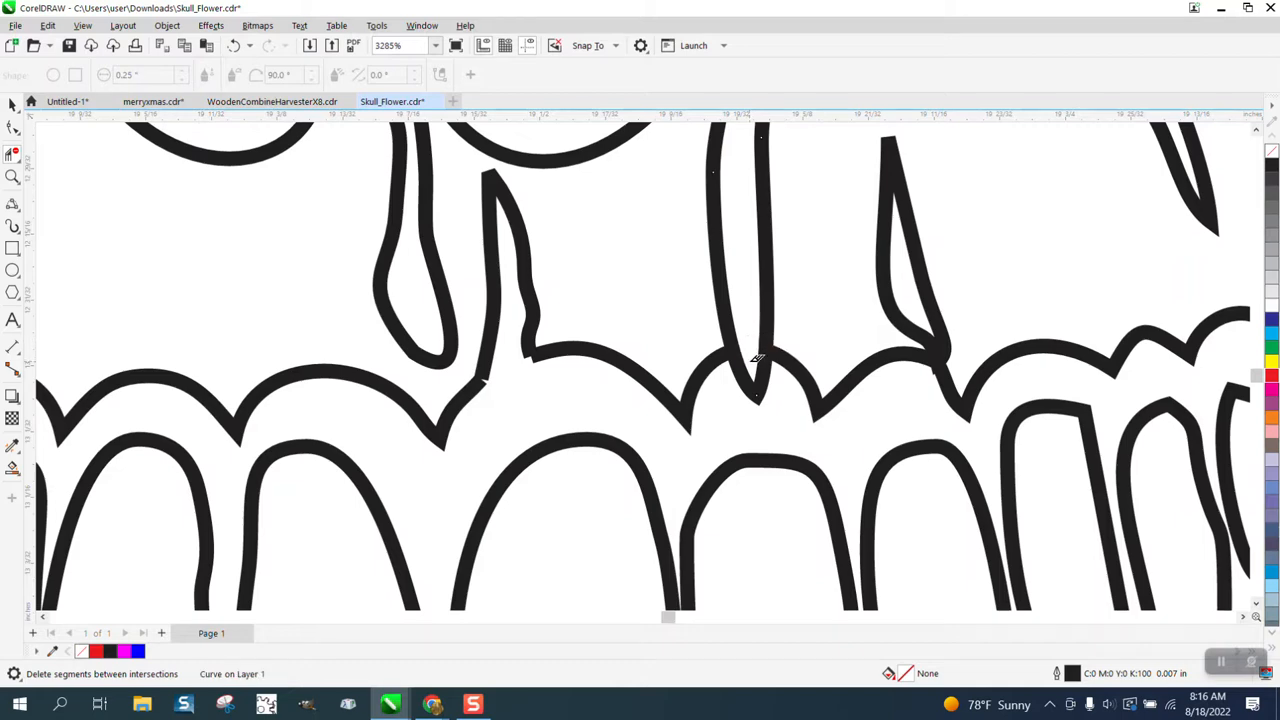
{"action": "left_click", "coordinate": [760, 396]}
- Reshape the short pointed sliver right of the previous one, widening its lower part and pulling its bottom end across the gum line
{"action": "scroll", "coordinate": [627, 357], "scroll_direction": "down", "scroll_amount": 2}
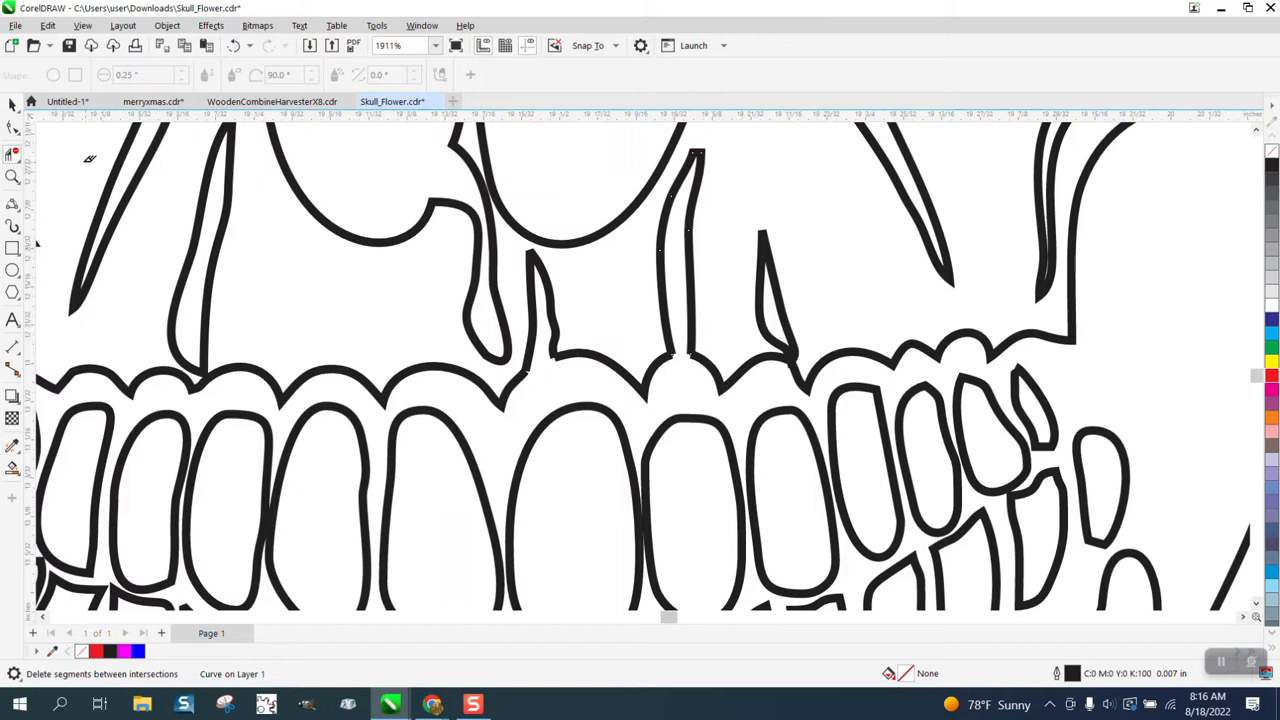
{"action": "left_click", "coordinate": [12, 176]}
{"action": "left_click_drag", "start_coordinate": [776, 336], "coordinate": [917, 418]}
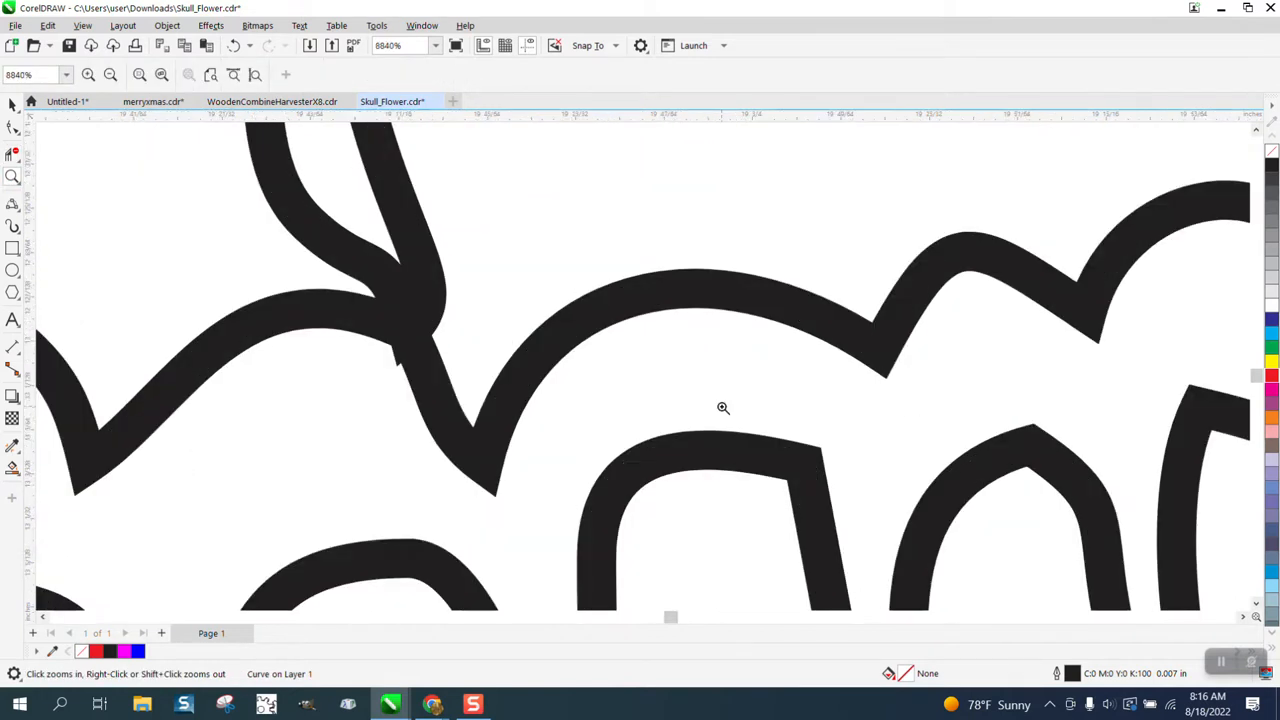
{"action": "left_click", "coordinate": [12, 127]}
{"action": "left_click", "coordinate": [409, 298]}
{"action": "left_click_drag", "start_coordinate": [413, 336], "coordinate": [365, 380]}
{"action": "left_click_drag", "start_coordinate": [310, 224], "coordinate": [233, 300]}
{"action": "left_click", "coordinate": [305, 356]}
{"action": "left_click_drag", "start_coordinate": [305, 356], "coordinate": [257, 446]}
- Delete the overlapping segments where the short pointed sliver crosses the gum line
{"action": "left_click", "coordinate": [12, 153]}
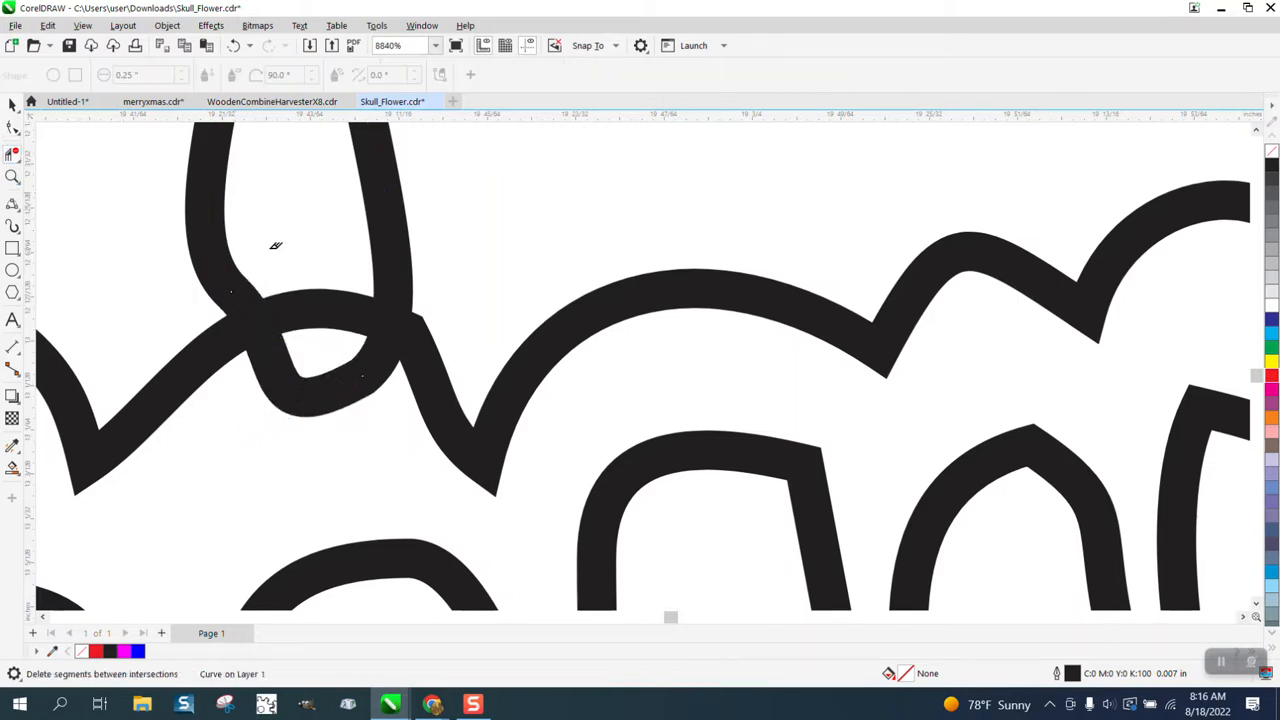
{"action": "left_click_drag", "start_coordinate": [335, 318], "coordinate": [337, 336]}
{"action": "left_click", "coordinate": [337, 340]}
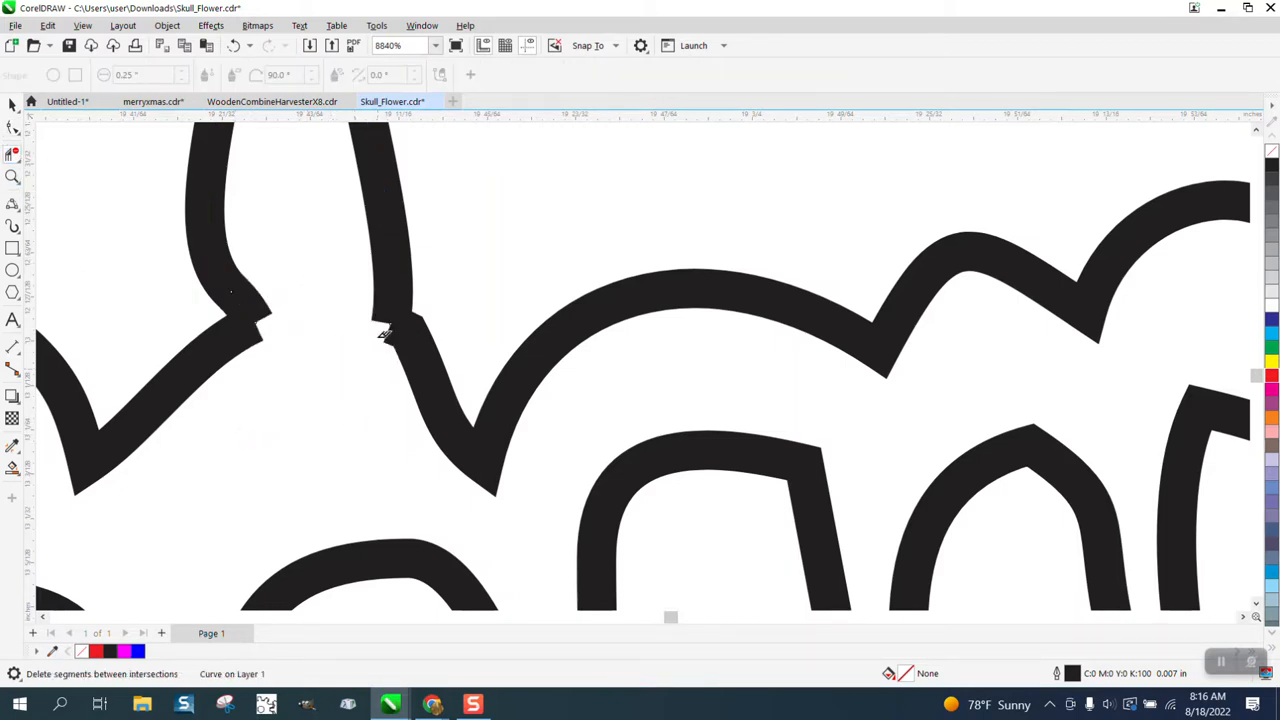
- Join the sliver's left end node to the adjoining gum line end using Join Curves with Extend and a 0.1" gap tolerance
{"action": "key", "text": "F10"}
{"action": "left_click", "coordinate": [234, 290]}
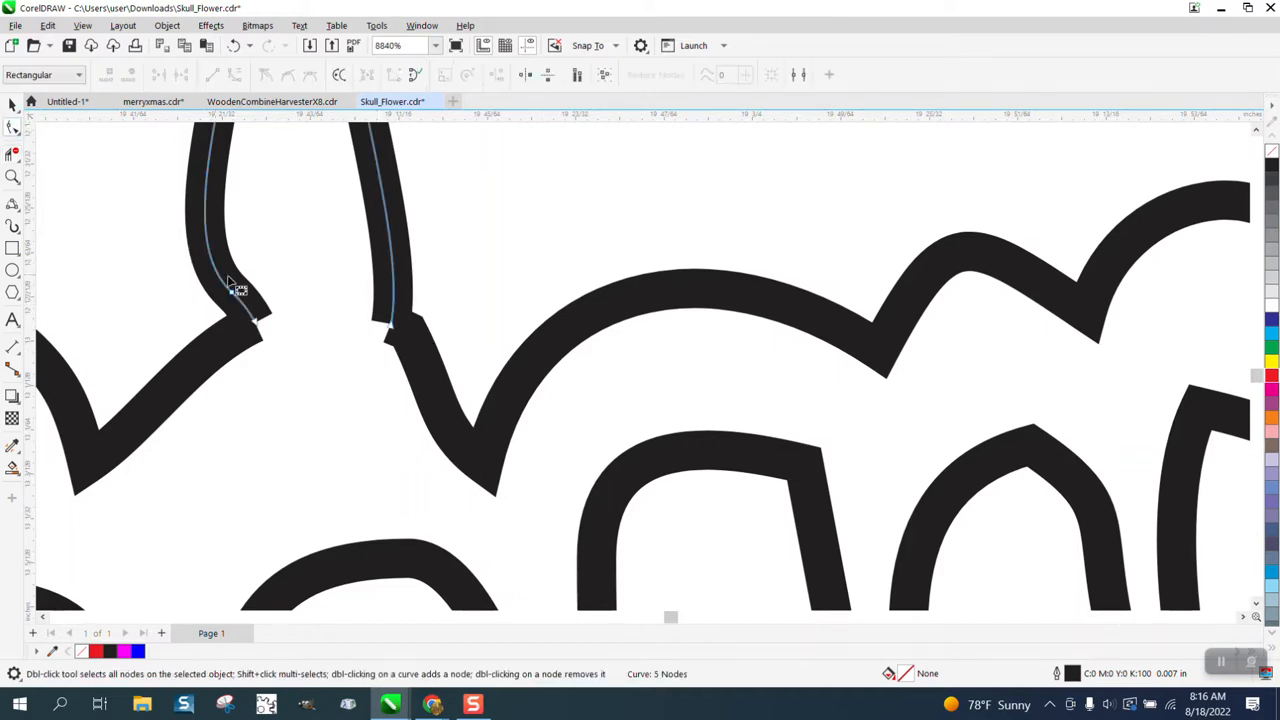
{"action": "left_click", "coordinate": [225, 342], "text": "shift"}
{"action": "left_click_drag", "start_coordinate": [289, 294], "coordinate": [228, 368]}
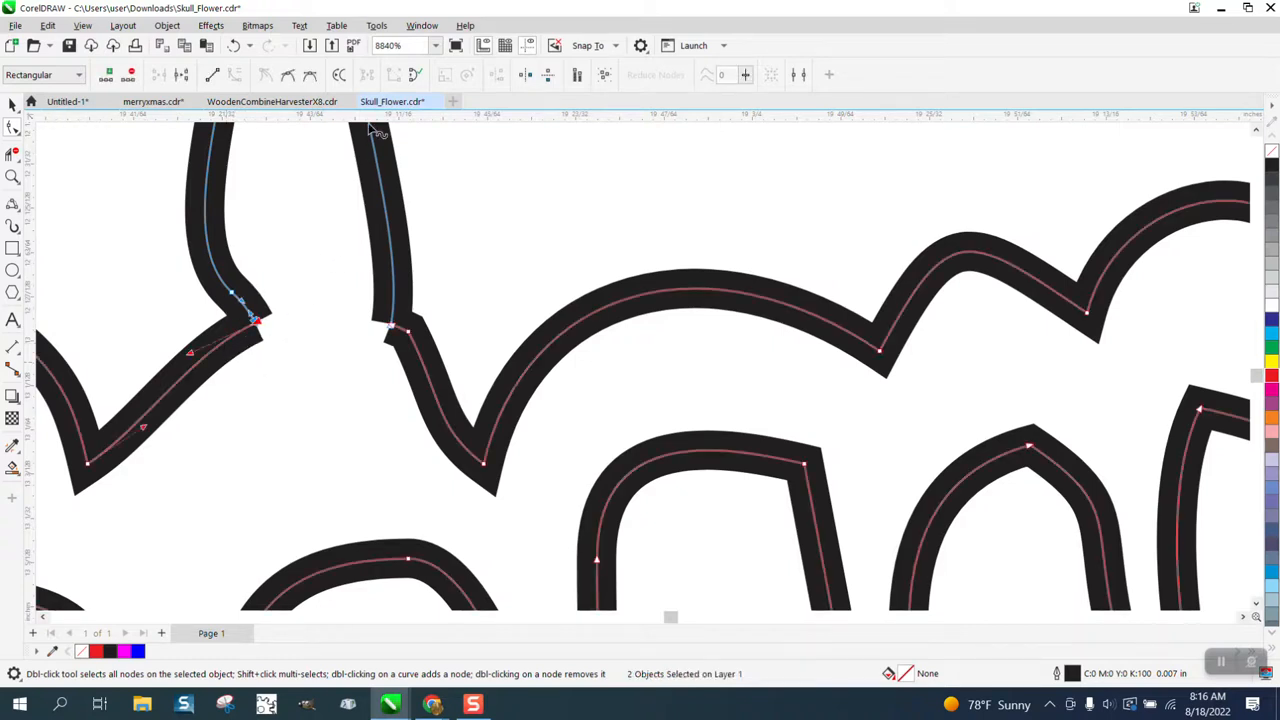
{"action": "left_click", "coordinate": [421, 25]}
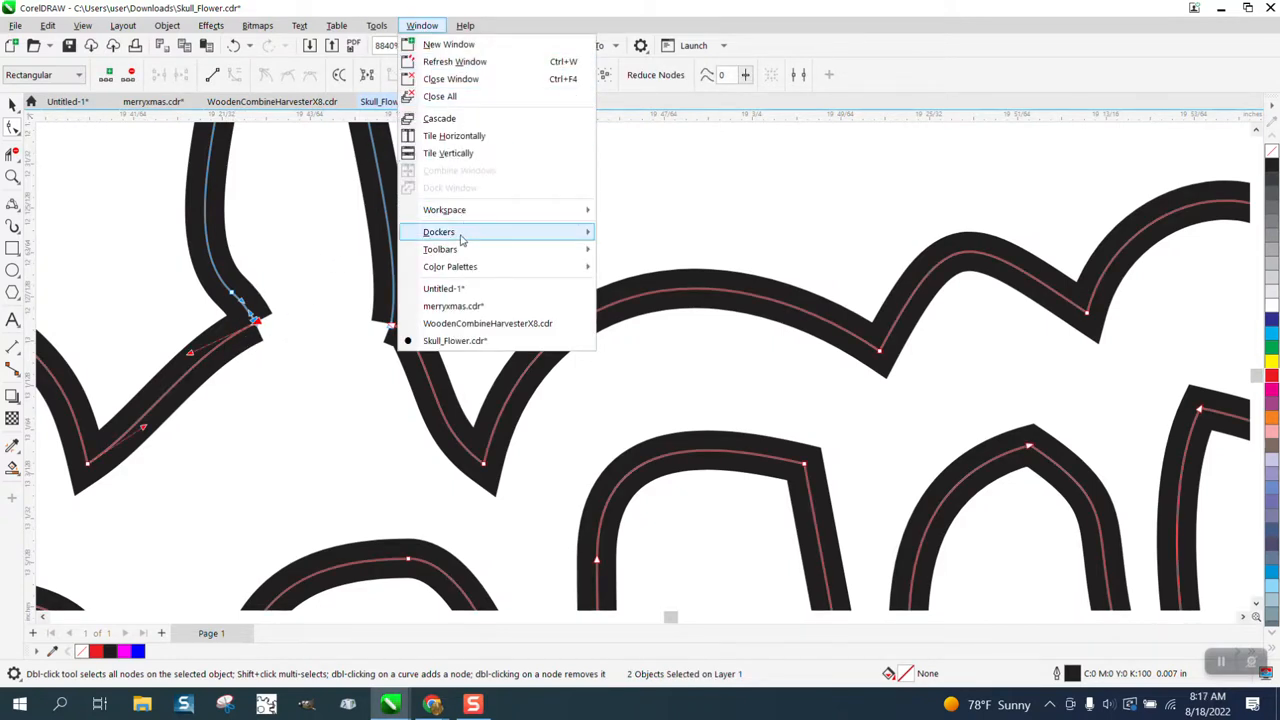
{"action": "mouse_move", "coordinate": [480, 232]}
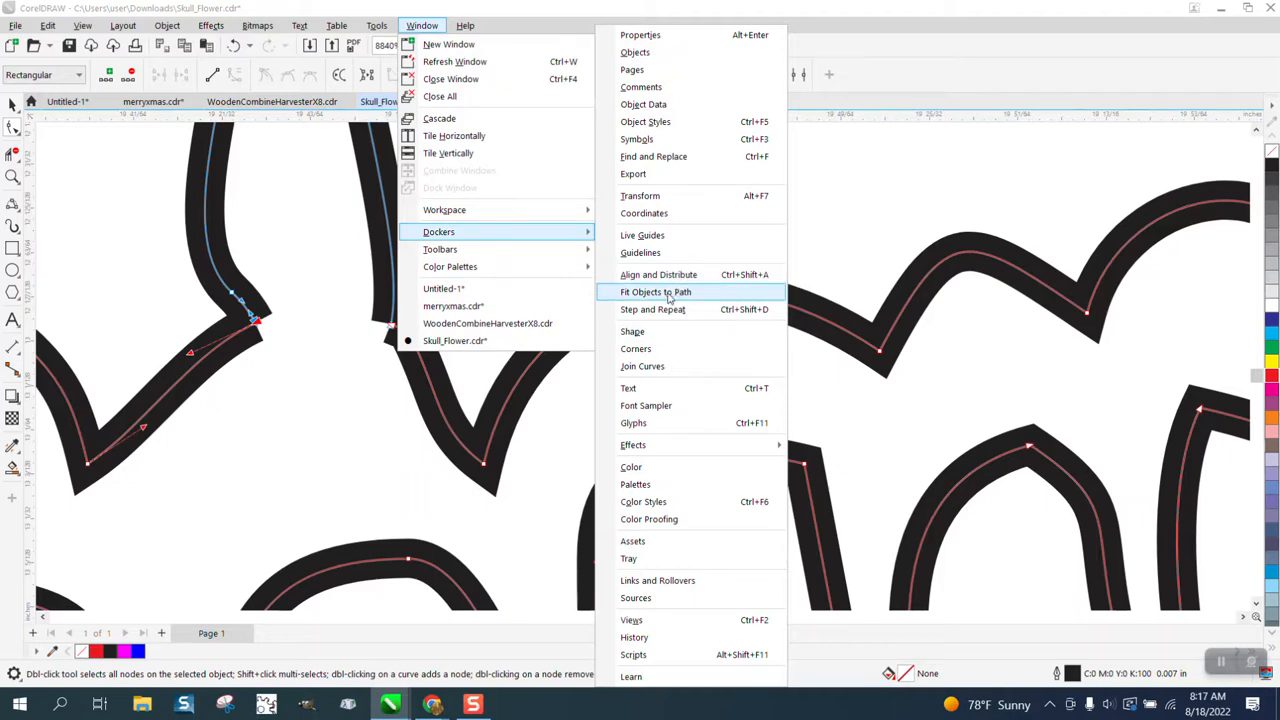
{"action": "left_click", "coordinate": [647, 368]}
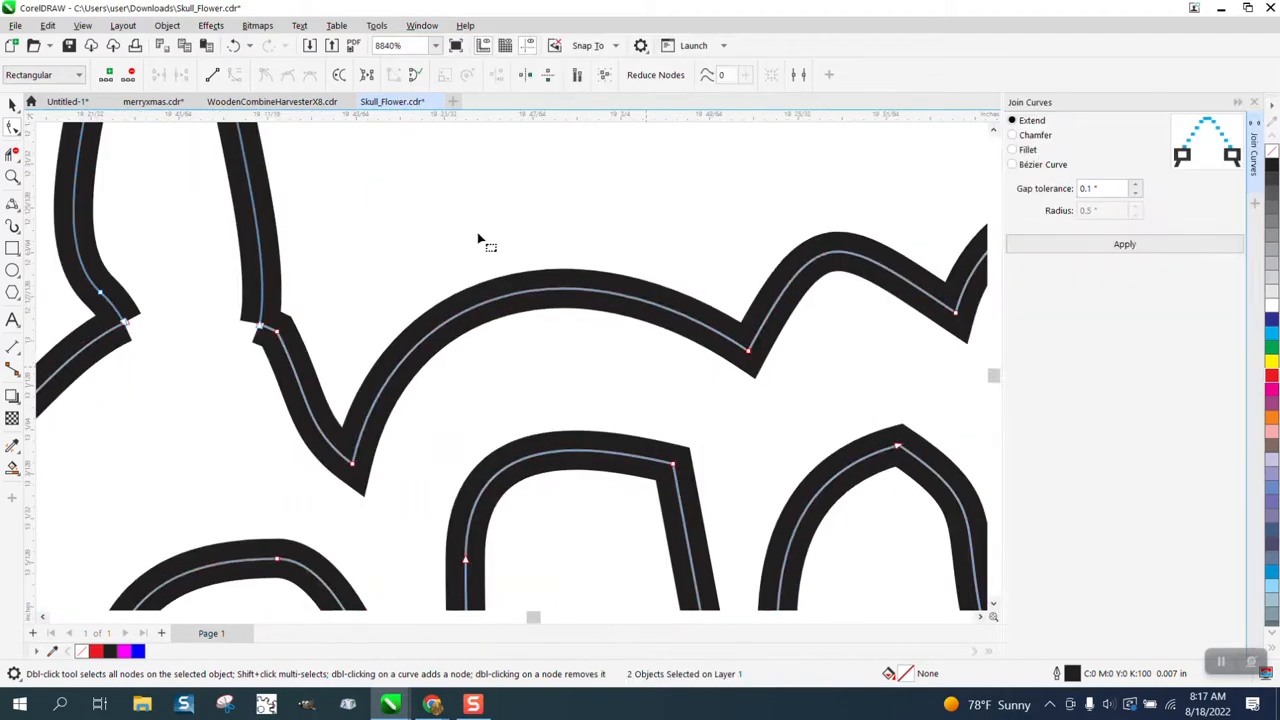
{"action": "left_click", "coordinate": [1124, 245]}
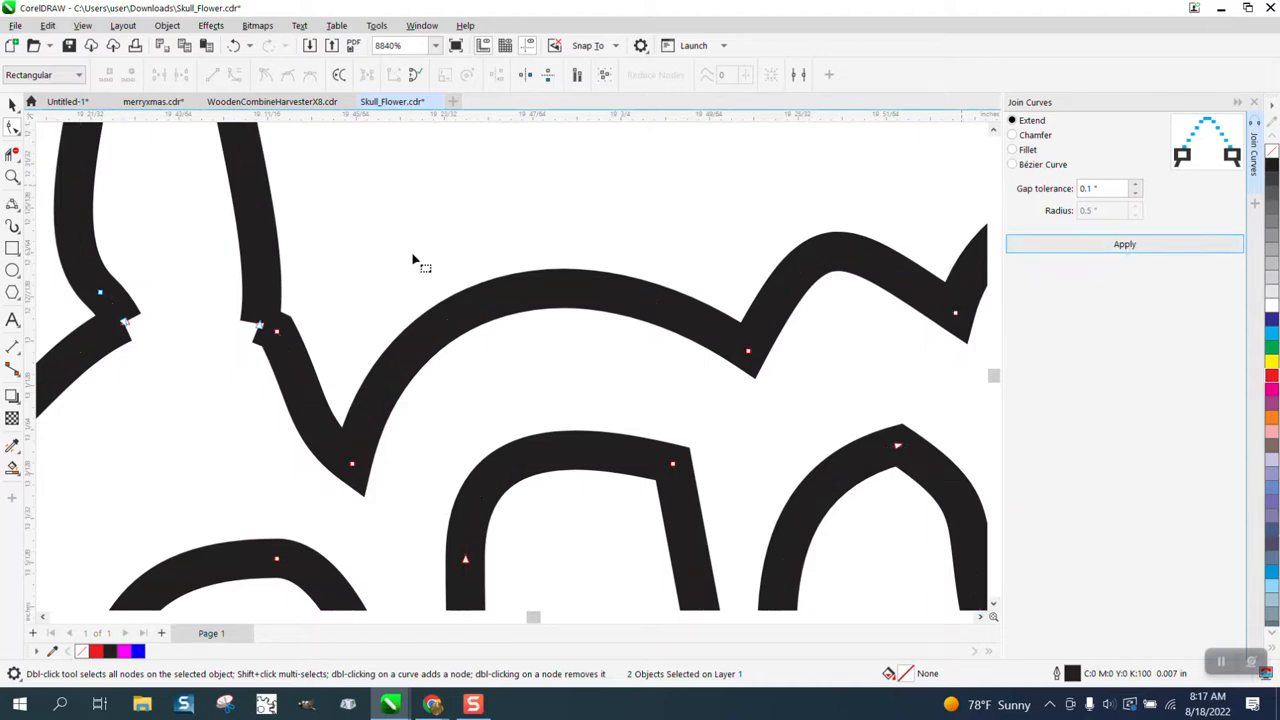
{"action": "left_click_drag", "start_coordinate": [206, 257], "coordinate": [97, 373]}
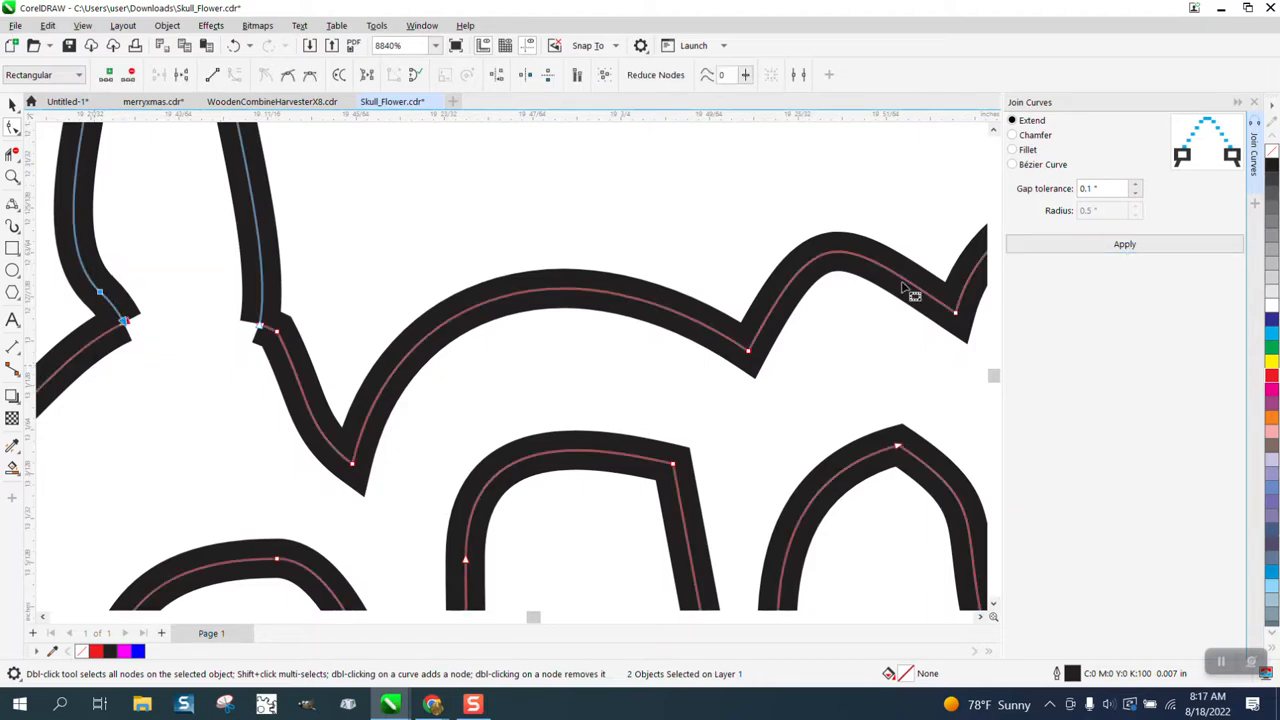
{"action": "left_click", "coordinate": [1112, 250]}
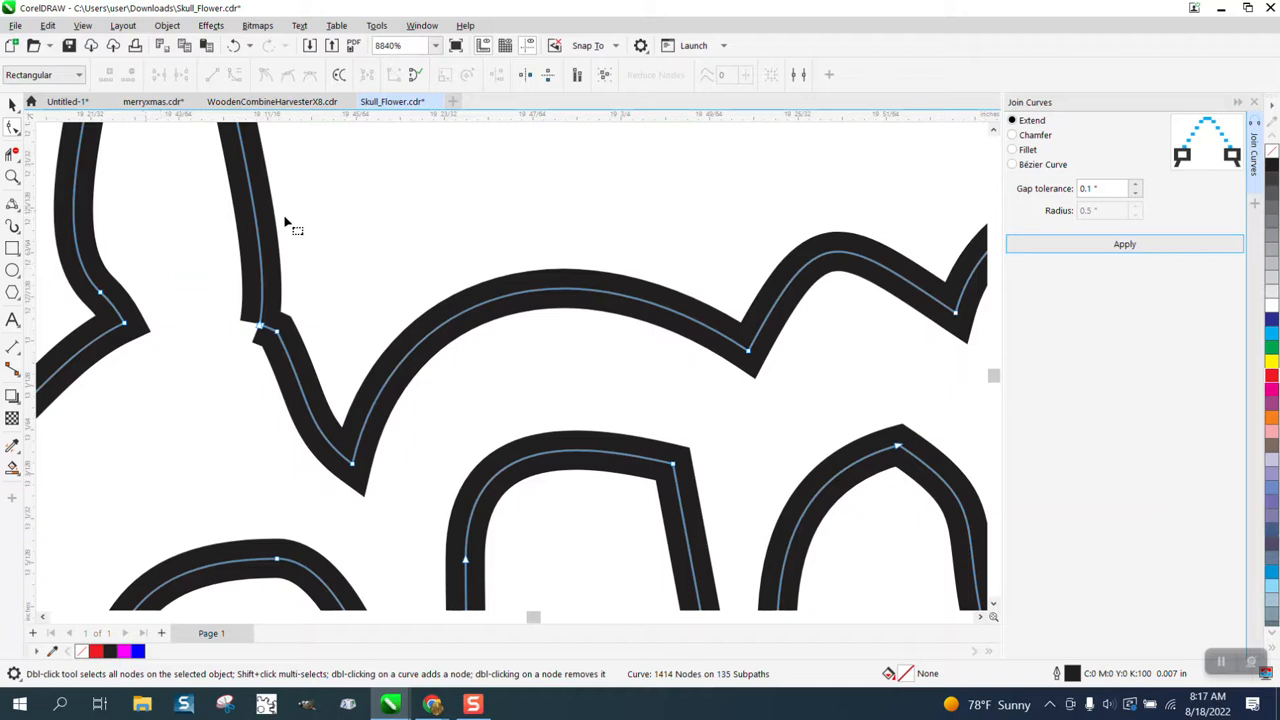
- Delete the extra gum line node beside the sliver's right end and join the two open ends there with Join Curves
{"action": "left_click_drag", "start_coordinate": [320, 277], "coordinate": [237, 369]}
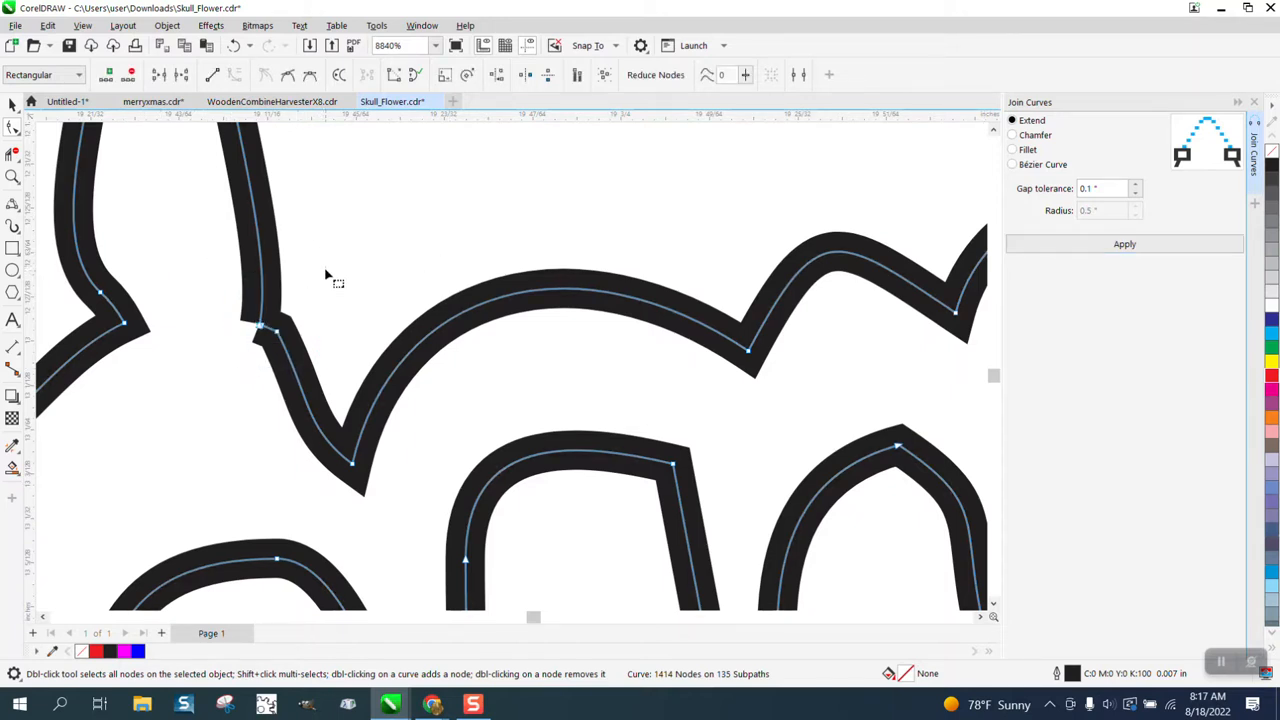
{"action": "left_click", "coordinate": [286, 343]}
{"action": "key", "text": "Delete"}
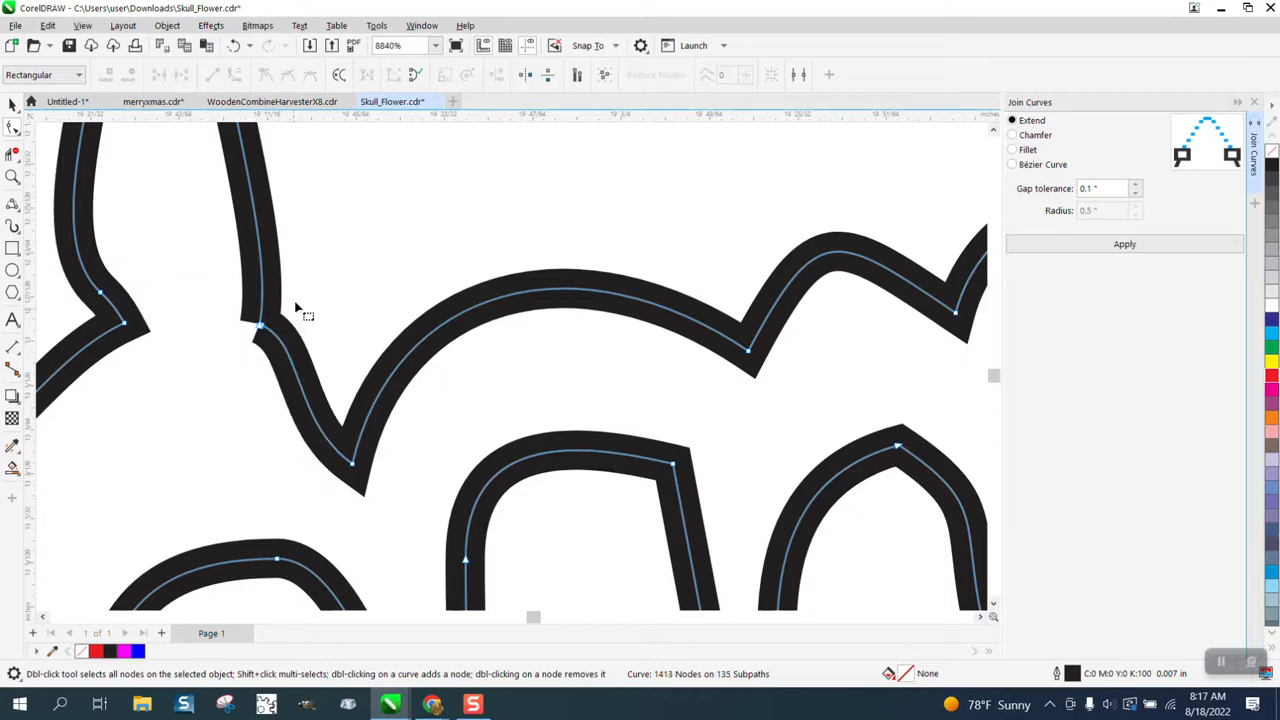
{"action": "left_click_drag", "start_coordinate": [320, 283], "coordinate": [229, 366]}
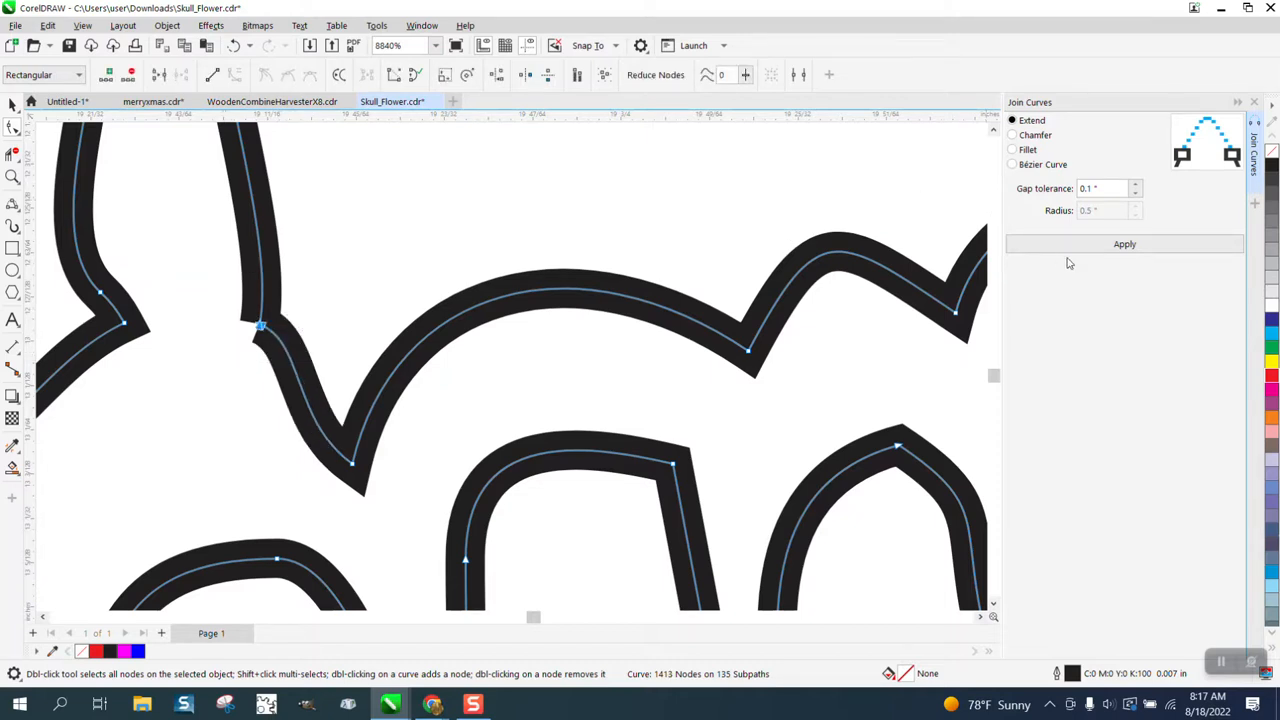
{"action": "left_click", "coordinate": [1094, 250]}
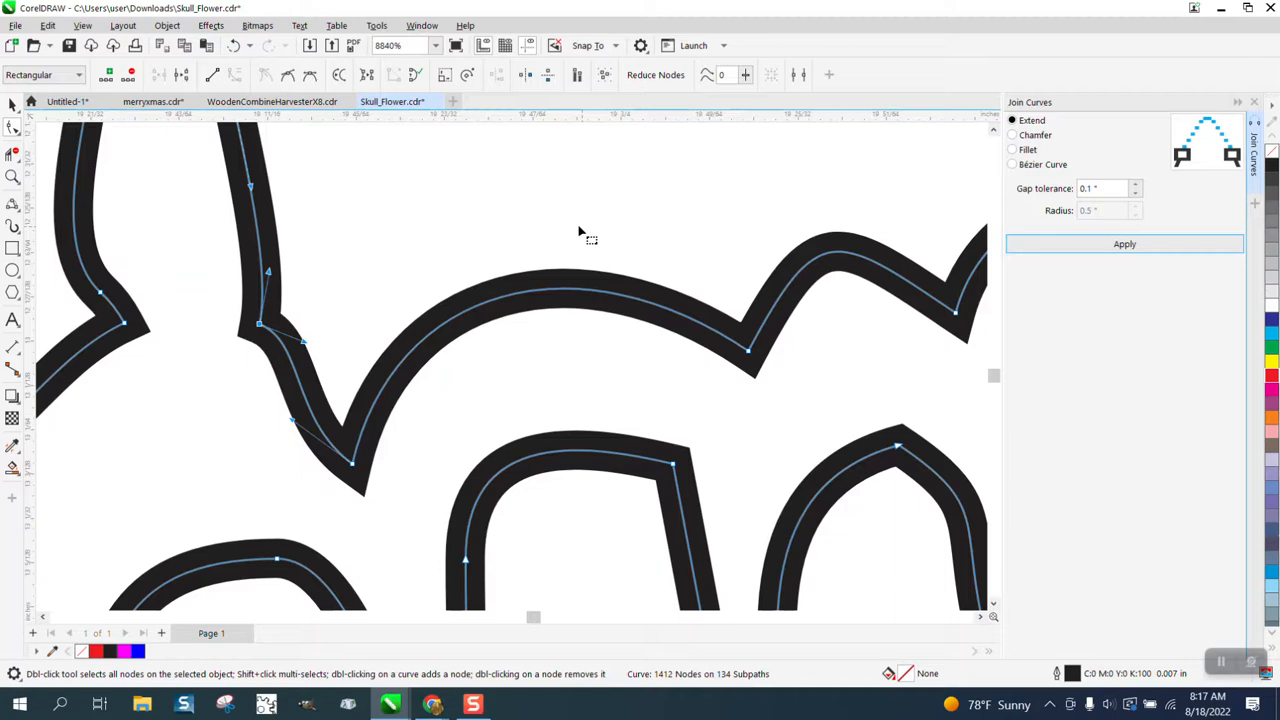
{"action": "left_click", "coordinate": [545, 221]}
- Delete the tiny triangular curve at the top tip of the leftmost sliver above the upper teeth
{"action": "scroll", "coordinate": [543, 221], "scroll_direction": "down", "scroll_amount": 3}
{"action": "scroll", "coordinate": [543, 221], "scroll_direction": "down", "scroll_amount": 5}
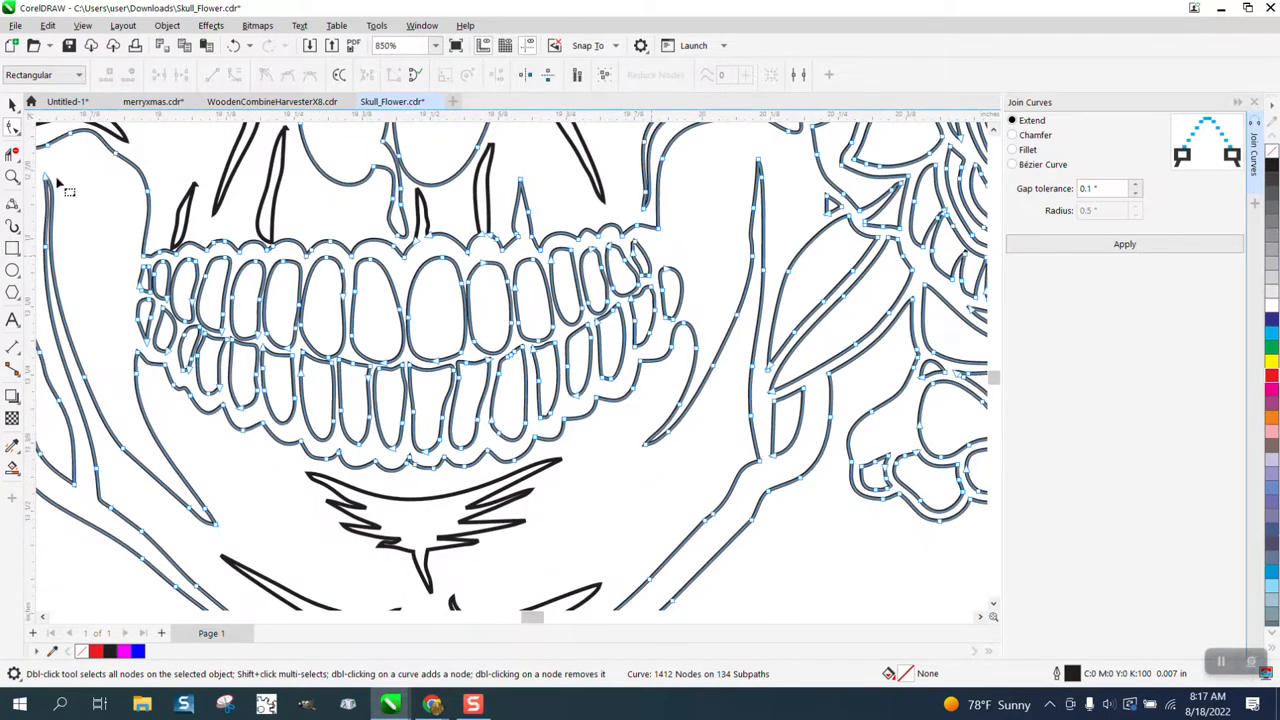
{"action": "left_click", "coordinate": [12, 176]}
{"action": "left_click_drag", "start_coordinate": [163, 178], "coordinate": [352, 320]}
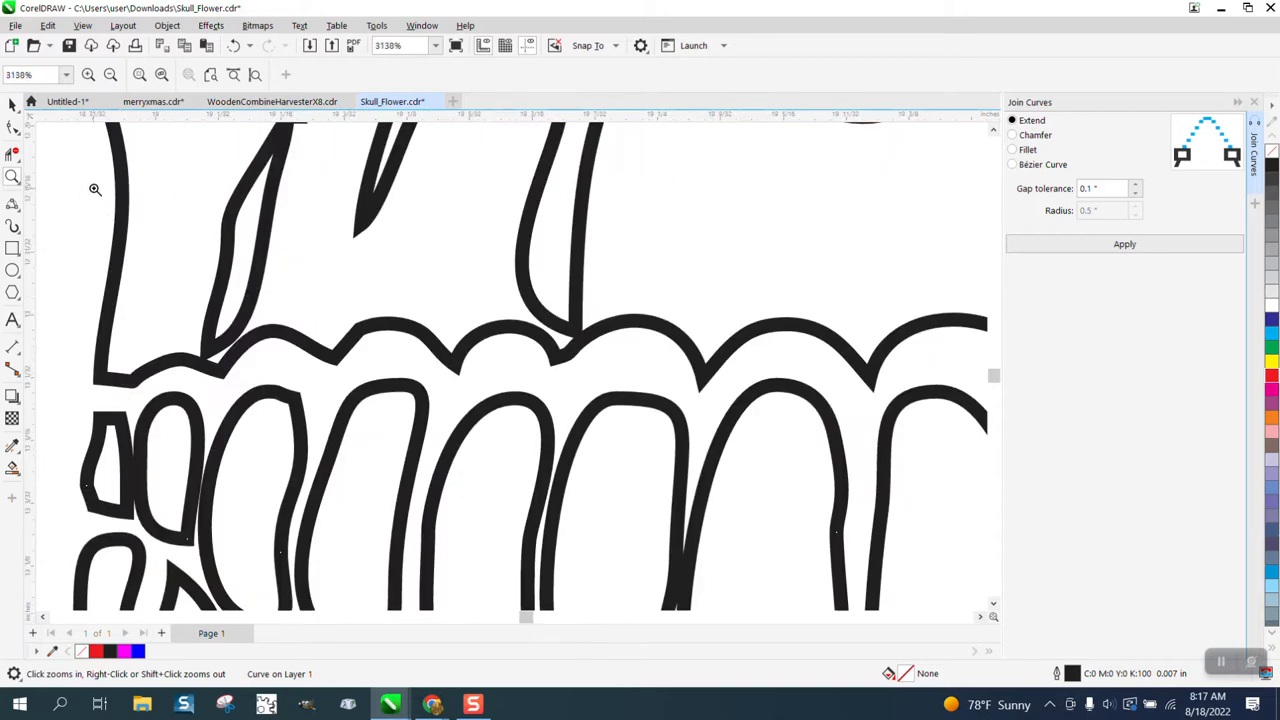
{"action": "left_click", "coordinate": [9, 124]}
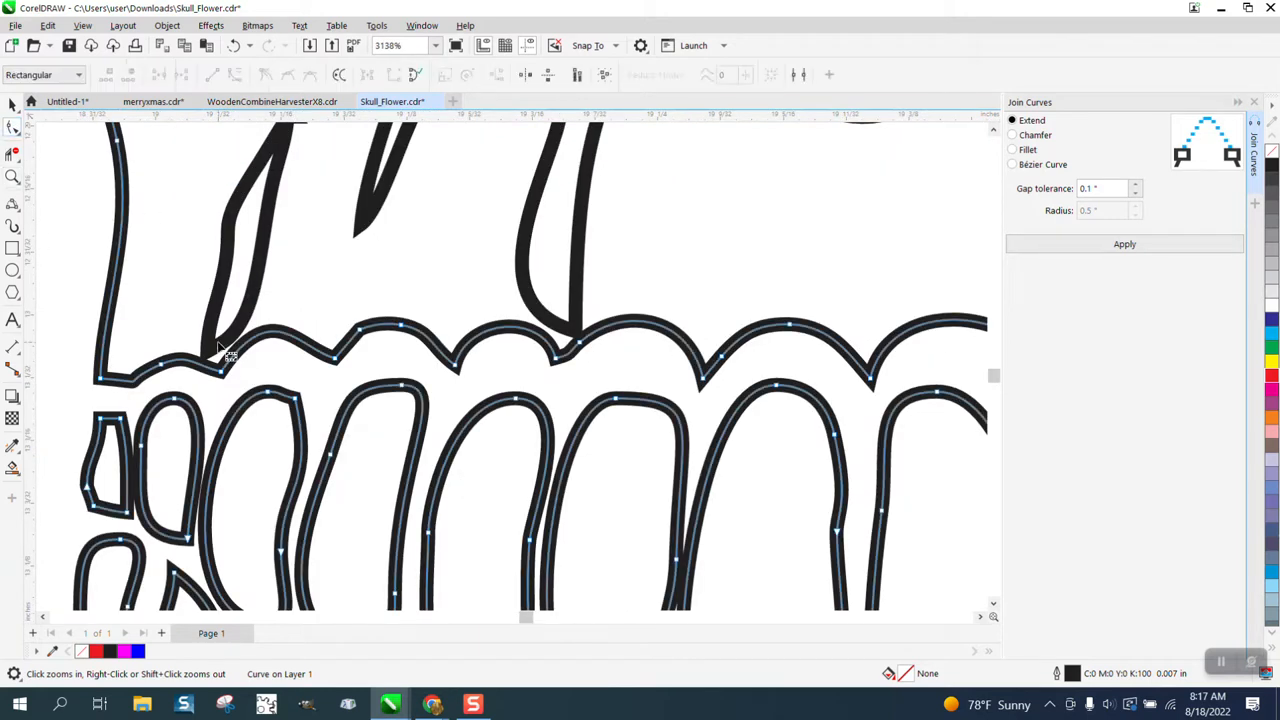
{"action": "scroll", "coordinate": [338, 352], "scroll_direction": "down", "scroll_amount": 2}
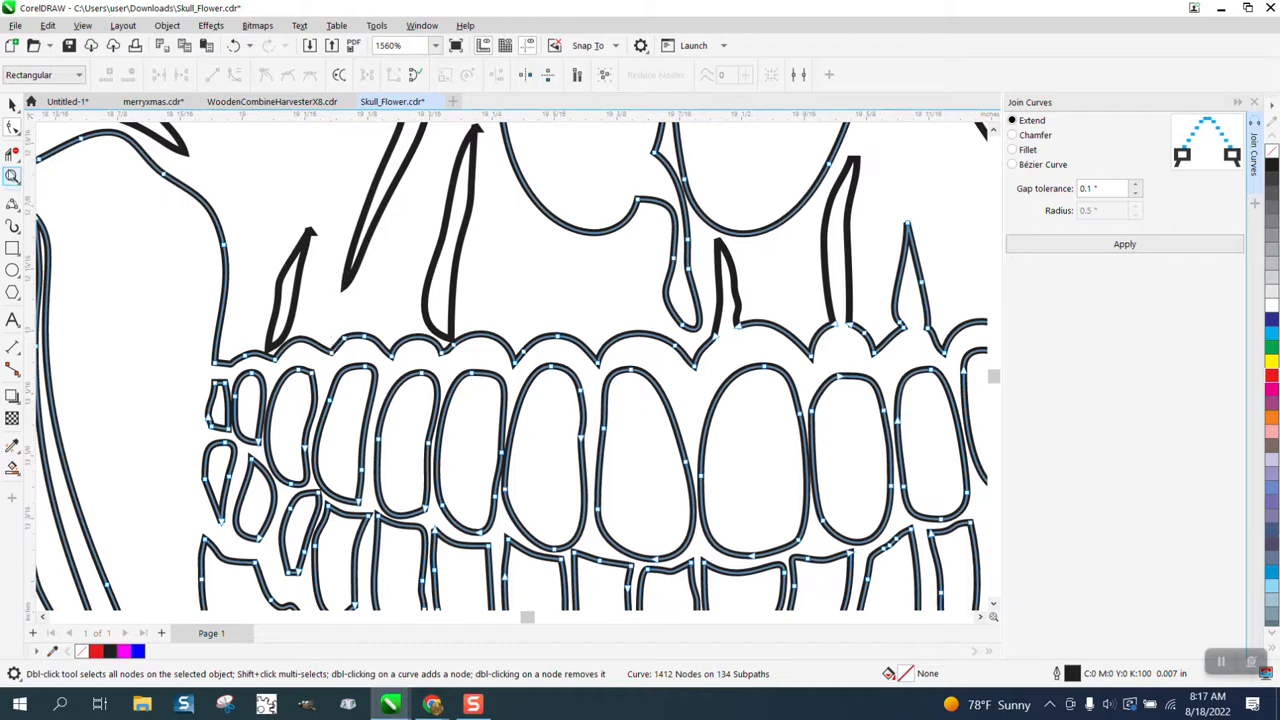
{"action": "left_click", "coordinate": [12, 176]}
{"action": "left_click_drag", "start_coordinate": [271, 206], "coordinate": [360, 258]}
{"action": "left_click", "coordinate": [12, 127]}
{"action": "left_click", "coordinate": [446, 364]}
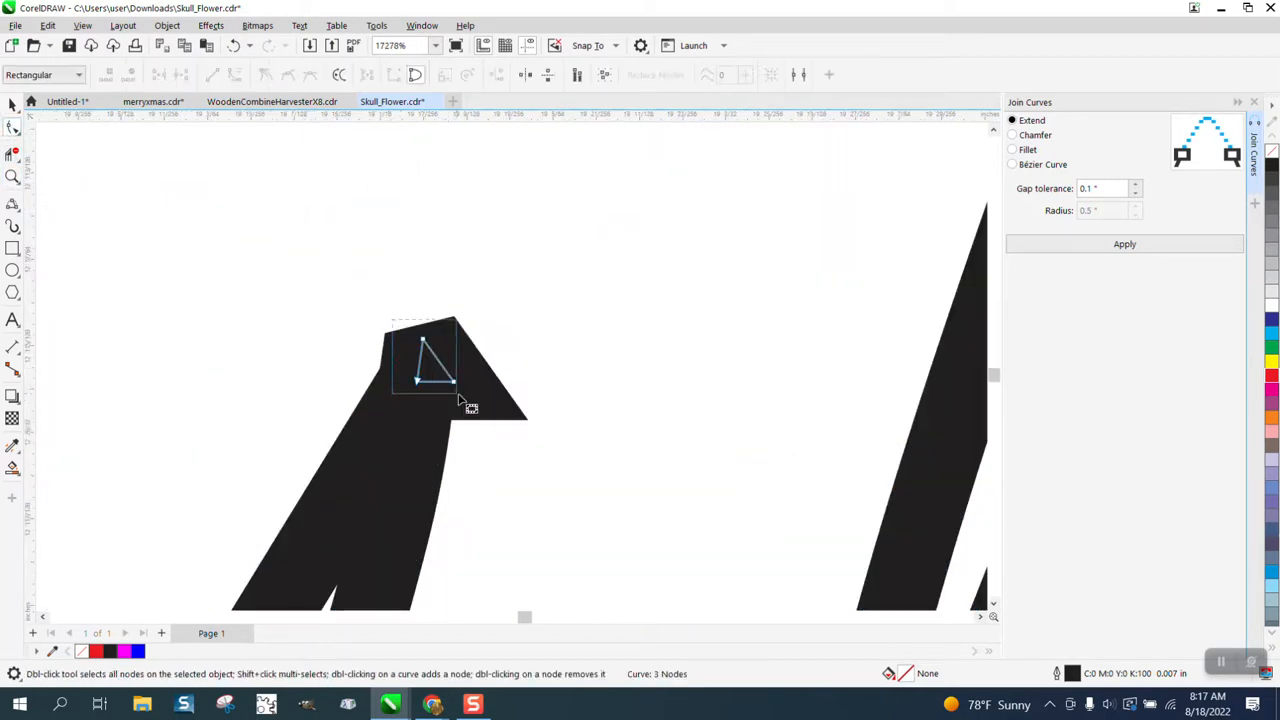
{"action": "key", "text": "Delete"}
- Pull the leftmost sliver's lower end down across the gum line and delete the overlapping segments
{"action": "scroll", "coordinate": [323, 257], "scroll_direction": "down", "scroll_amount": 5}
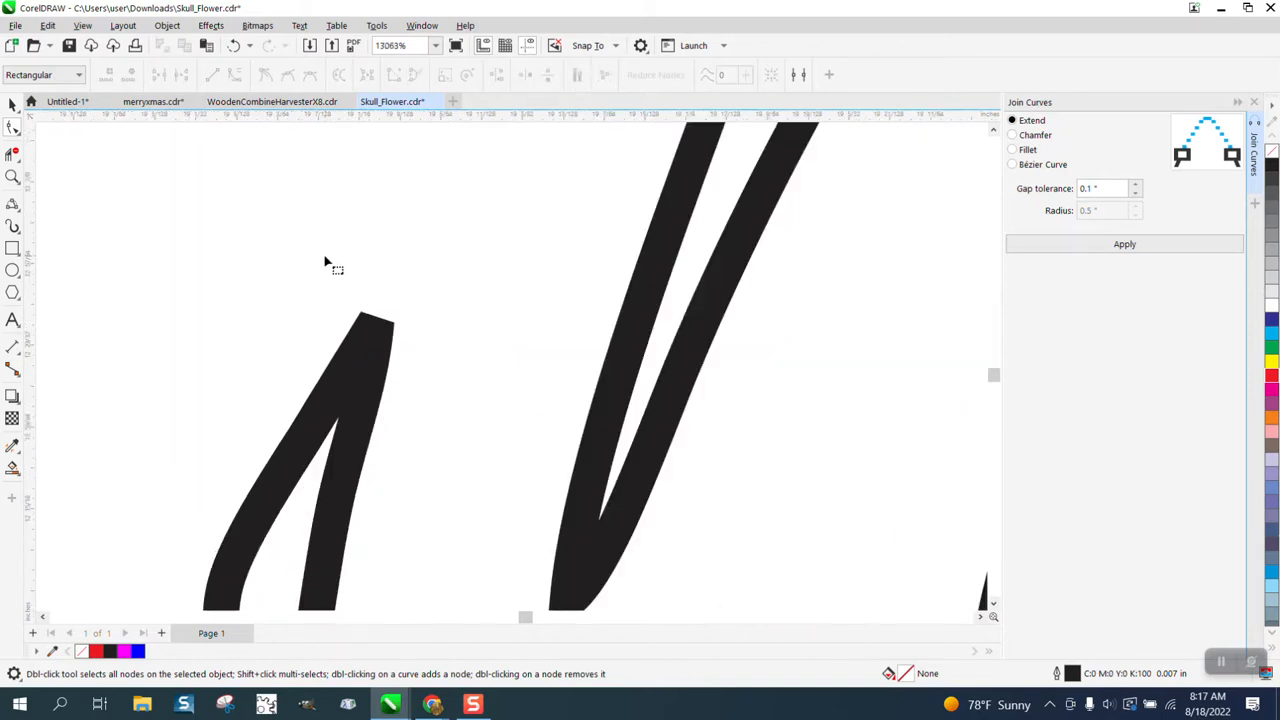
{"action": "left_click", "coordinate": [320, 450]}
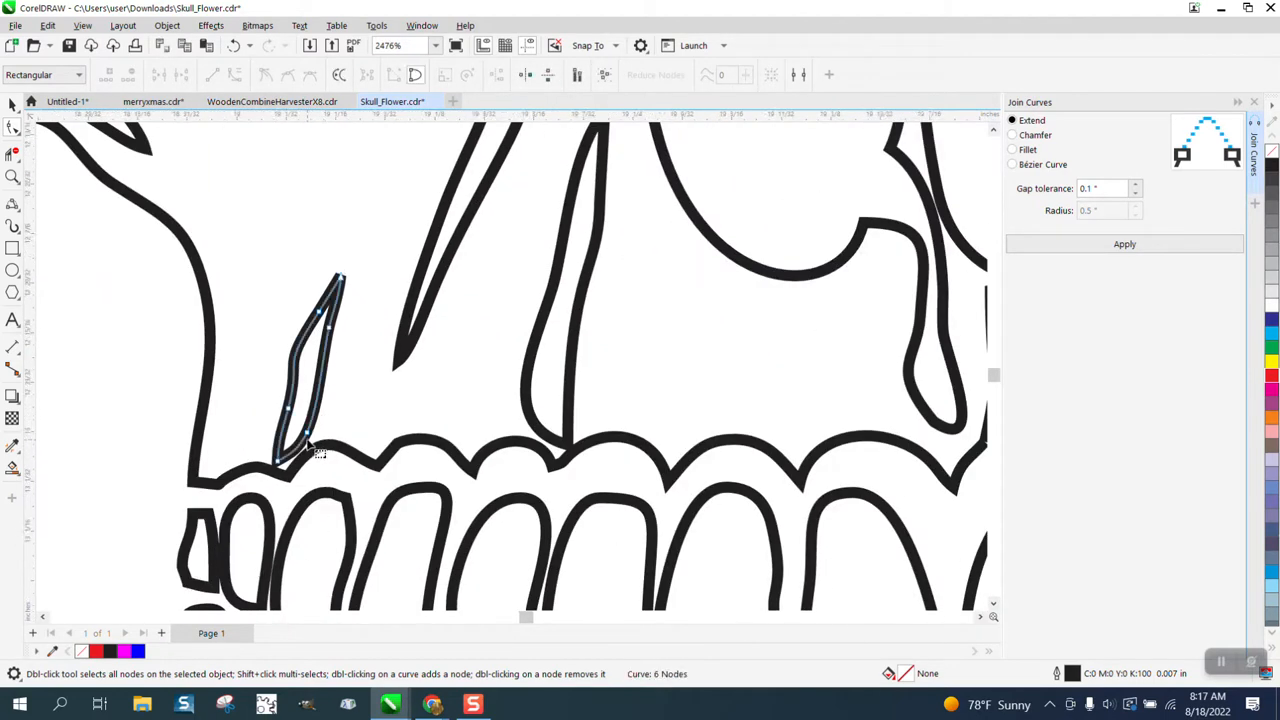
{"action": "left_click_drag", "start_coordinate": [310, 440], "coordinate": [276, 488]}
{"action": "left_click", "coordinate": [10, 156]}
{"action": "left_click", "coordinate": [312, 476]}
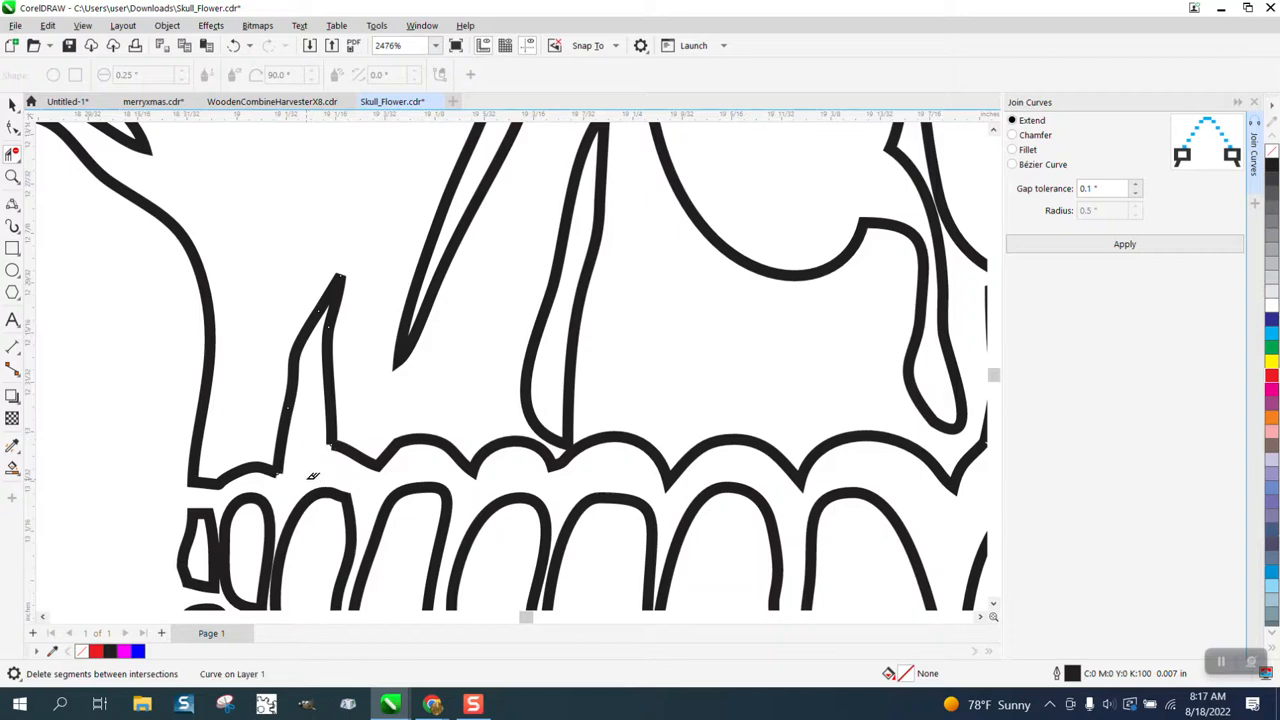
- Delete the tiny triangular curve at the top tip of the tall sliver left of the nose cavity
{"action": "scroll", "coordinate": [400, 365], "scroll_direction": "down", "scroll_amount": 4}
{"action": "scroll", "coordinate": [435, 355], "scroll_direction": "up", "scroll_amount": 2}
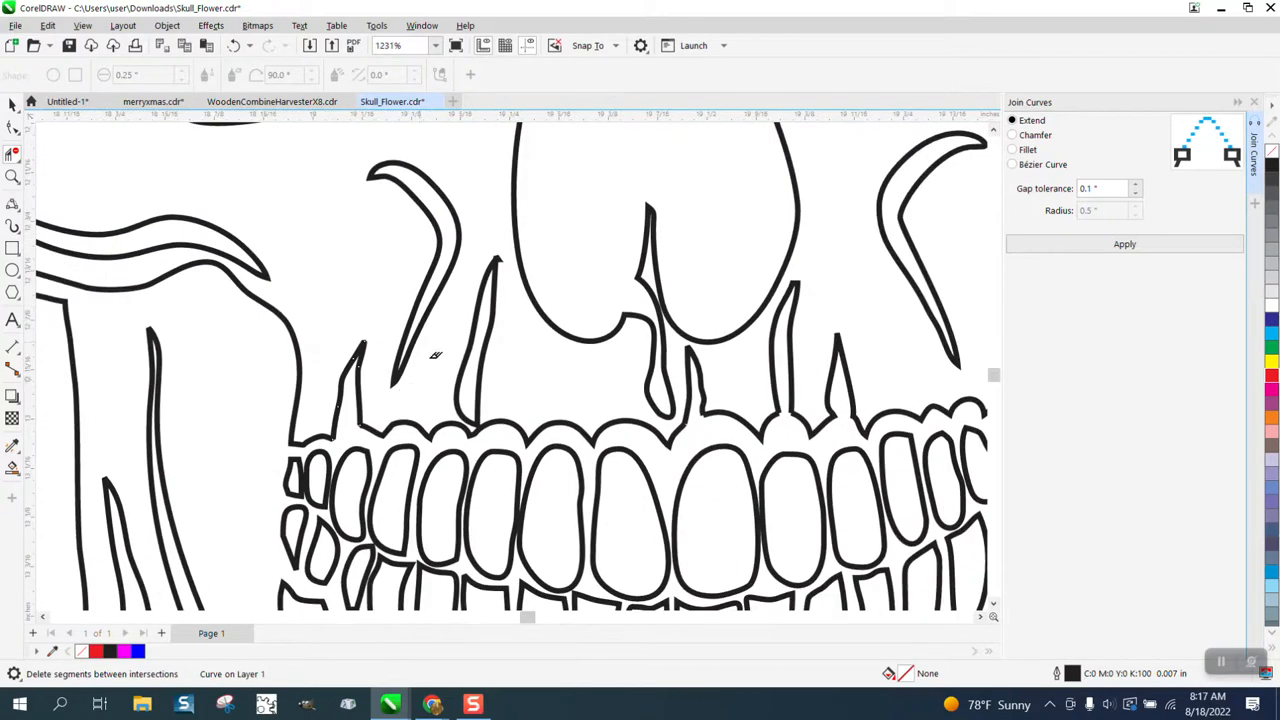
{"action": "left_click", "coordinate": [11, 177]}
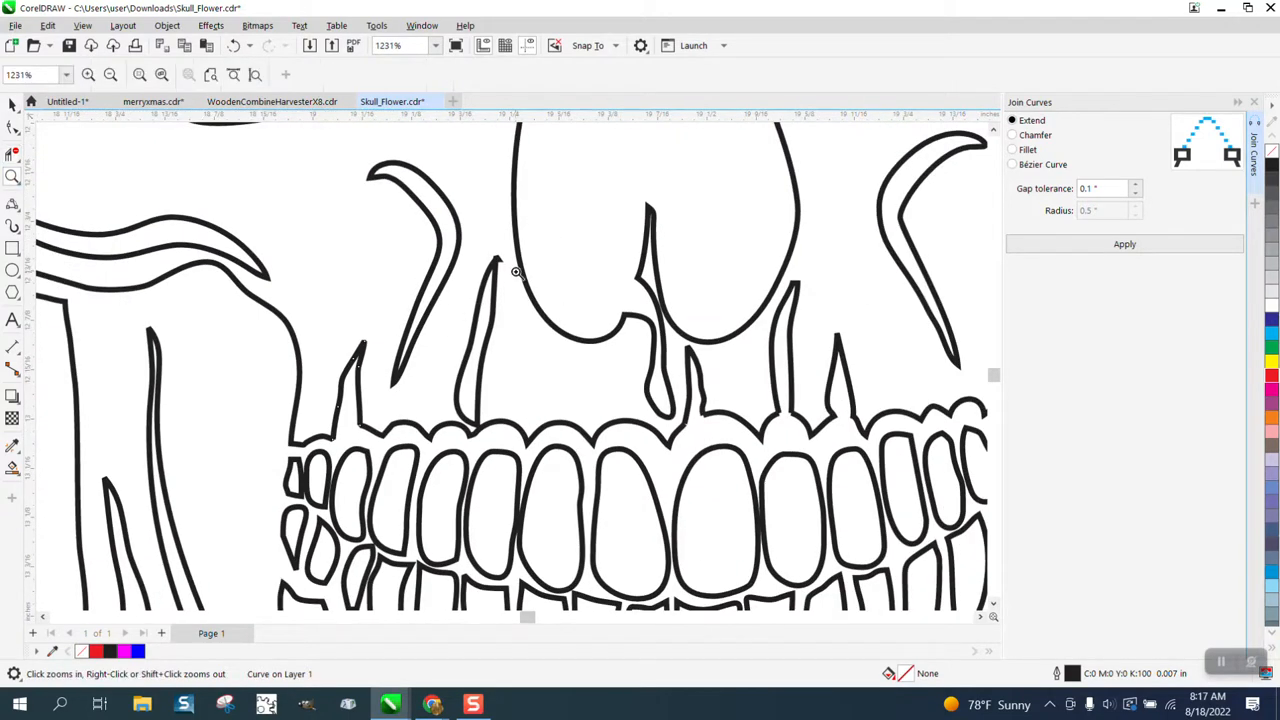
{"action": "left_click_drag", "start_coordinate": [483, 245], "coordinate": [542, 300]}
{"action": "left_click", "coordinate": [12, 128]}
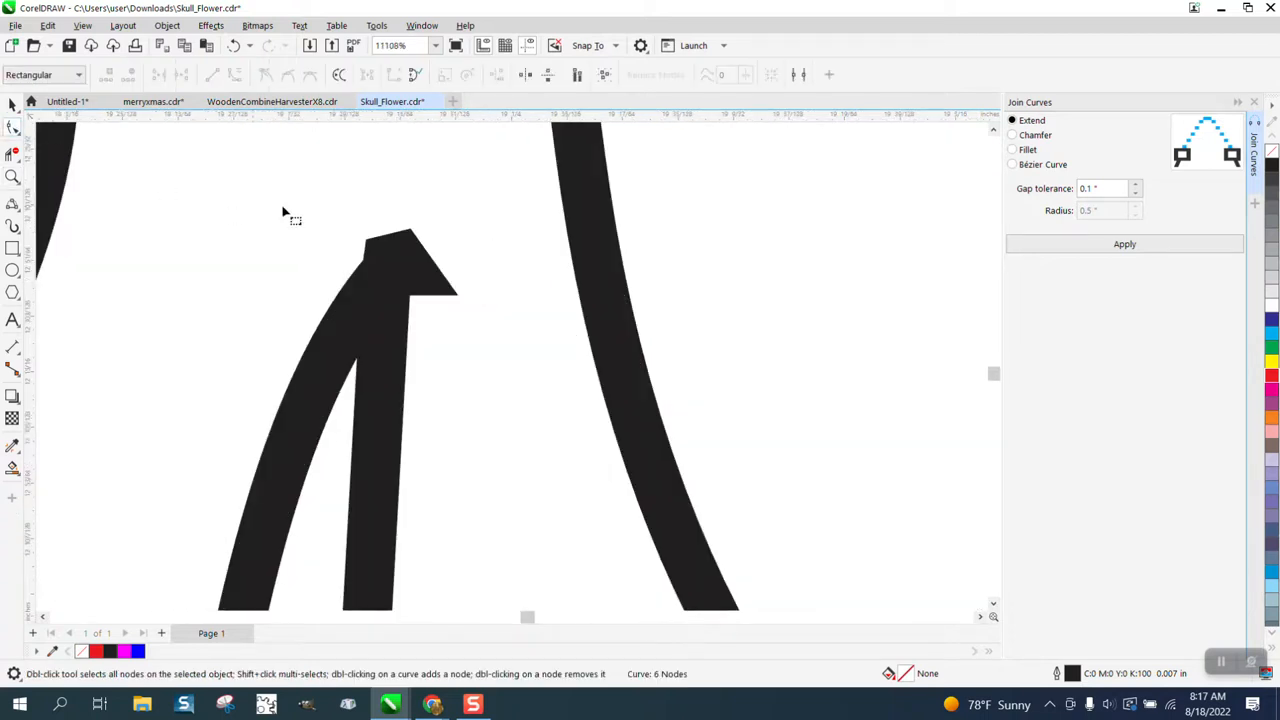
{"action": "left_click", "coordinate": [432, 273]}
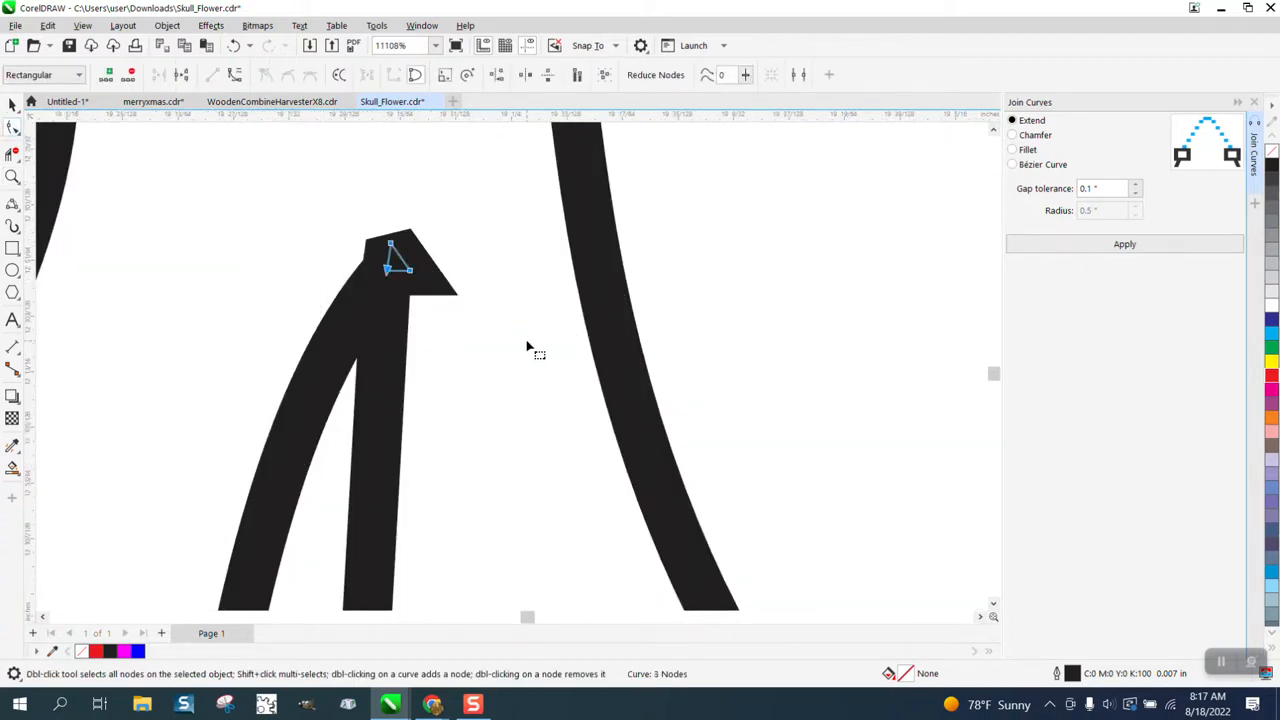
{"action": "key", "text": "Delete"}
- Pull the bottom tip of the tall sliver left of the nose down across the gum line and delete the overlapping segments
{"action": "scroll", "coordinate": [417, 289], "scroll_direction": "down", "scroll_amount": 2}
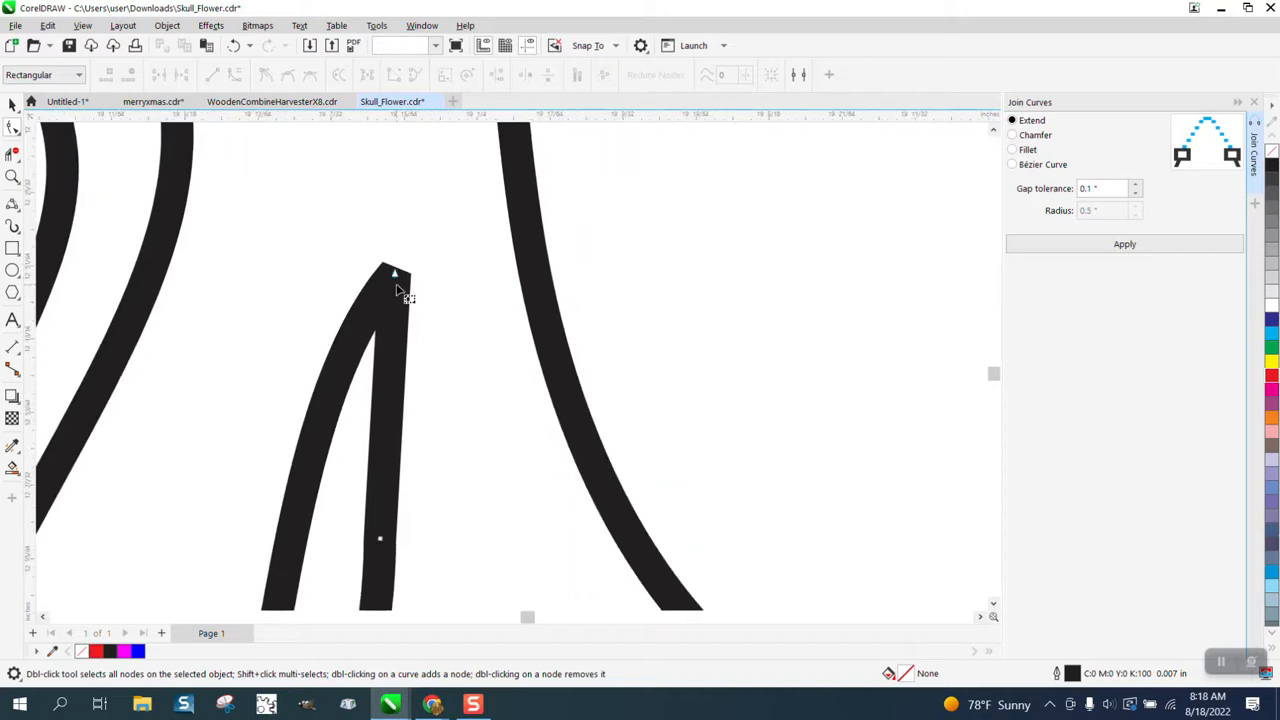
{"action": "left_click", "coordinate": [396, 283]}
{"action": "left_click", "coordinate": [395, 274]}
{"action": "left_click_drag", "start_coordinate": [292, 389], "coordinate": [257, 251]}
{"action": "scroll", "coordinate": [255, 250], "scroll_direction": "down", "scroll_amount": 7}
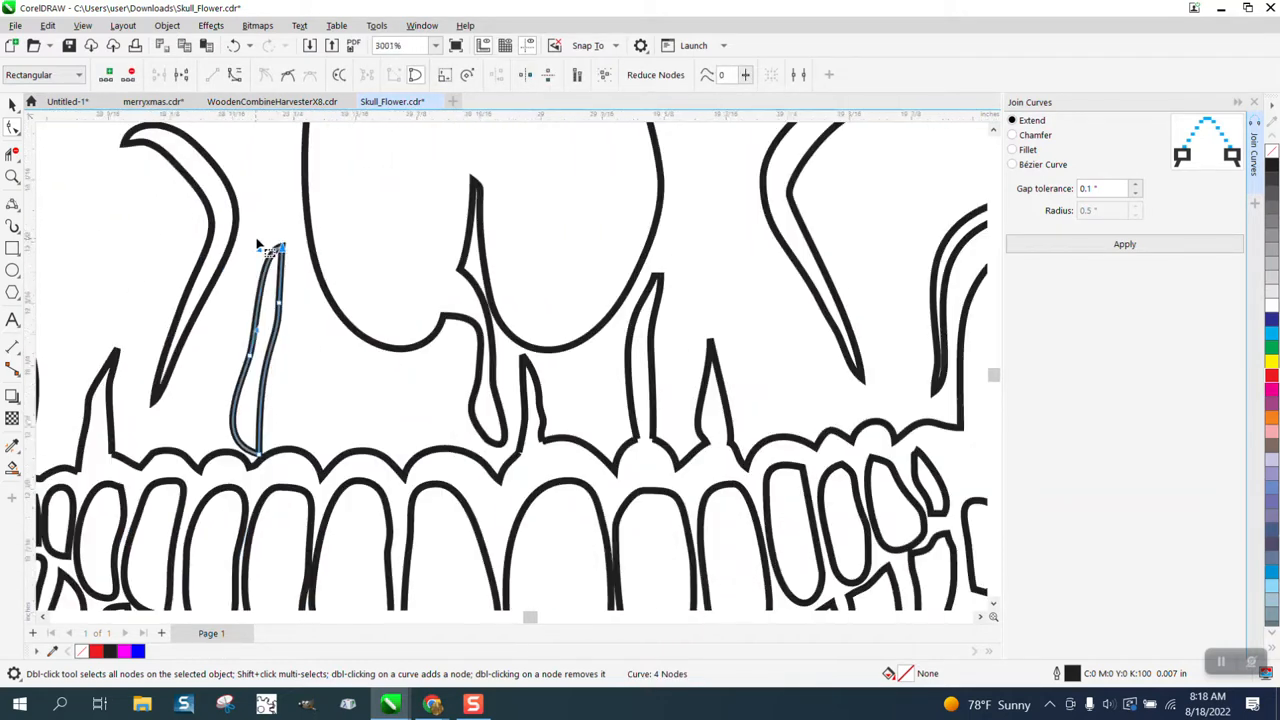
{"action": "left_click_drag", "start_coordinate": [261, 456], "coordinate": [280, 478]}
{"action": "left_click", "coordinate": [12, 152]}
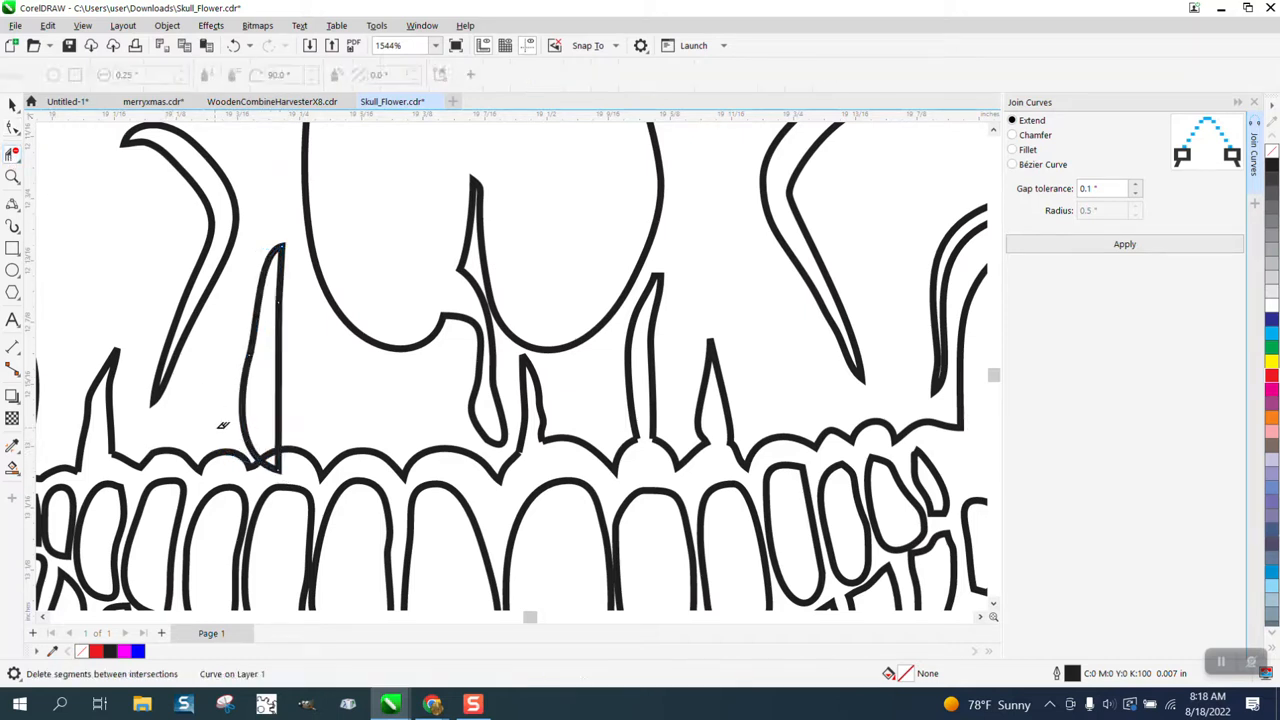
{"action": "left_click", "coordinate": [270, 464]}
- Delete the tiny stray dot and the small knot at the tips of the jagged notch on the flower's left edge
{"action": "scroll", "coordinate": [305, 385], "scroll_direction": "down", "scroll_amount": 3}
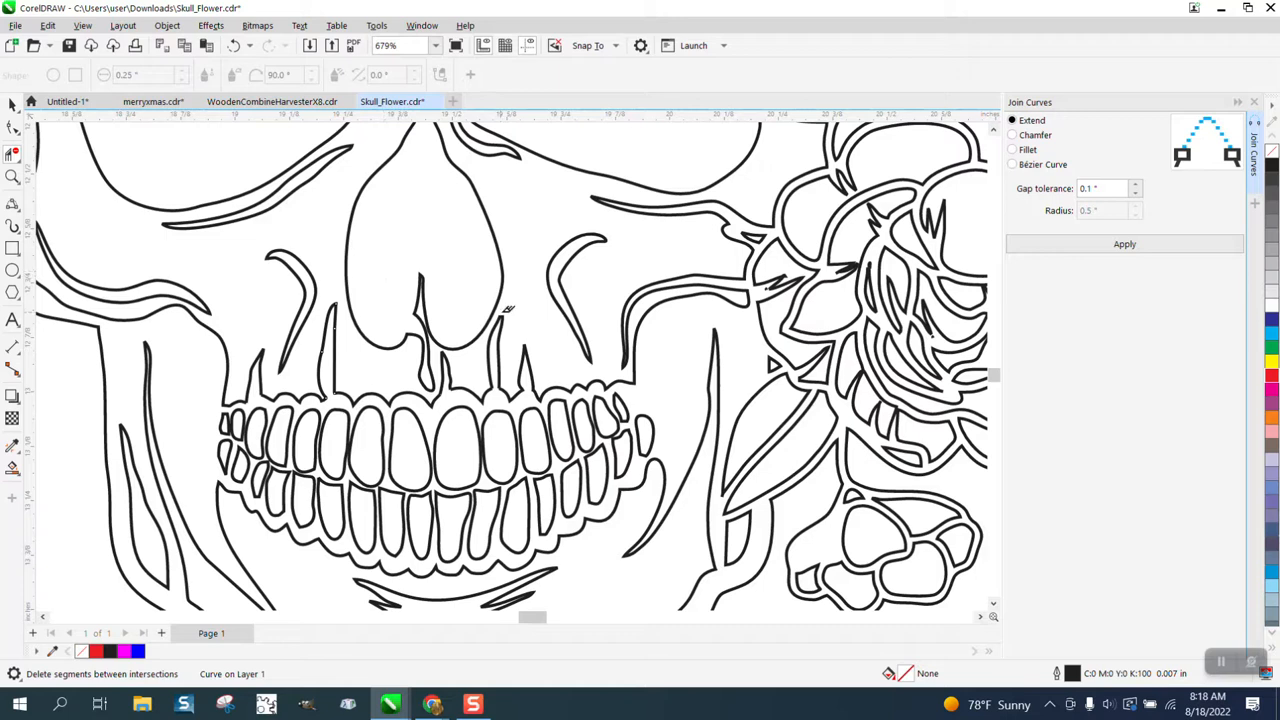
{"action": "left_click", "coordinate": [12, 176]}
{"action": "left_click", "coordinate": [757, 479]}
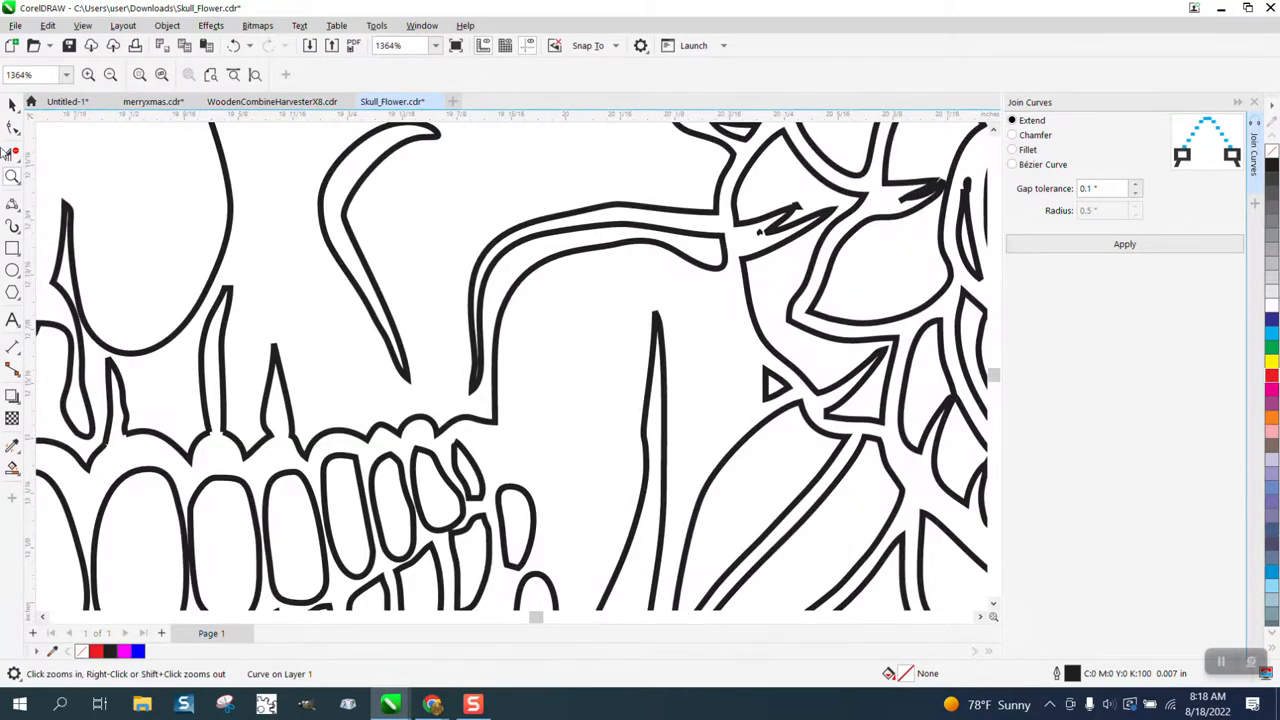
{"action": "key", "text": "F10"}
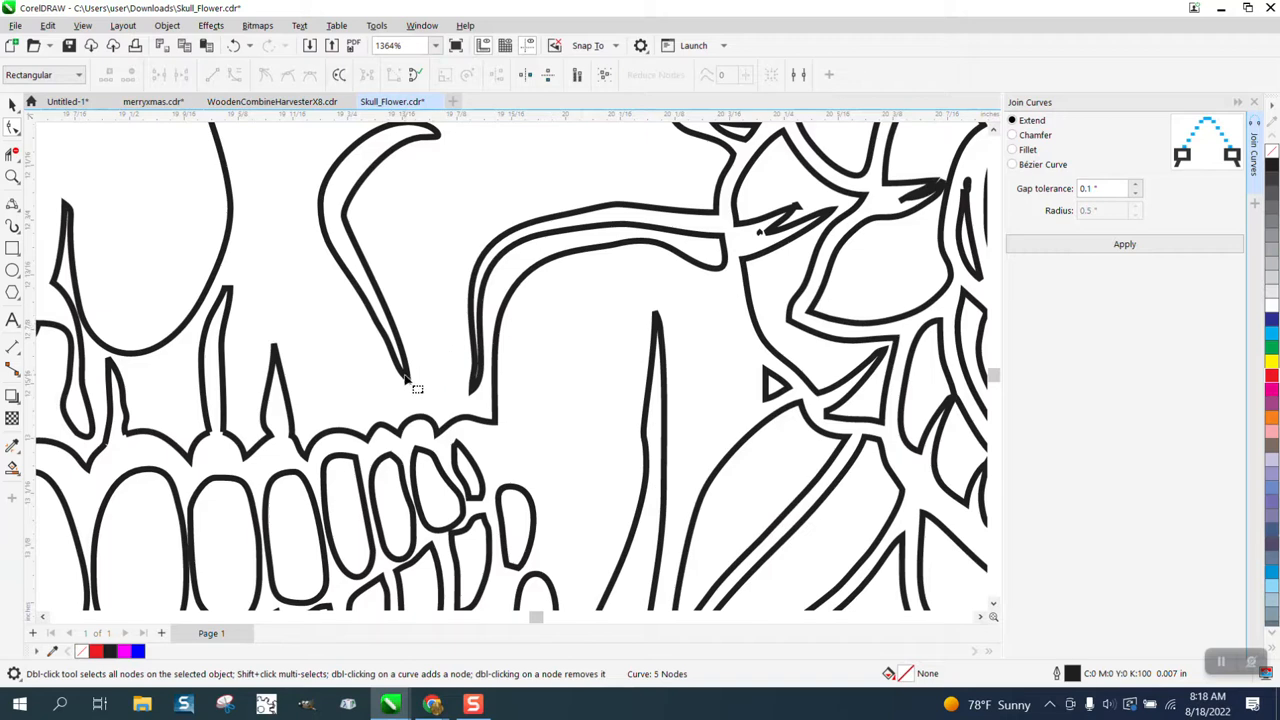
{"action": "left_click", "coordinate": [760, 236]}
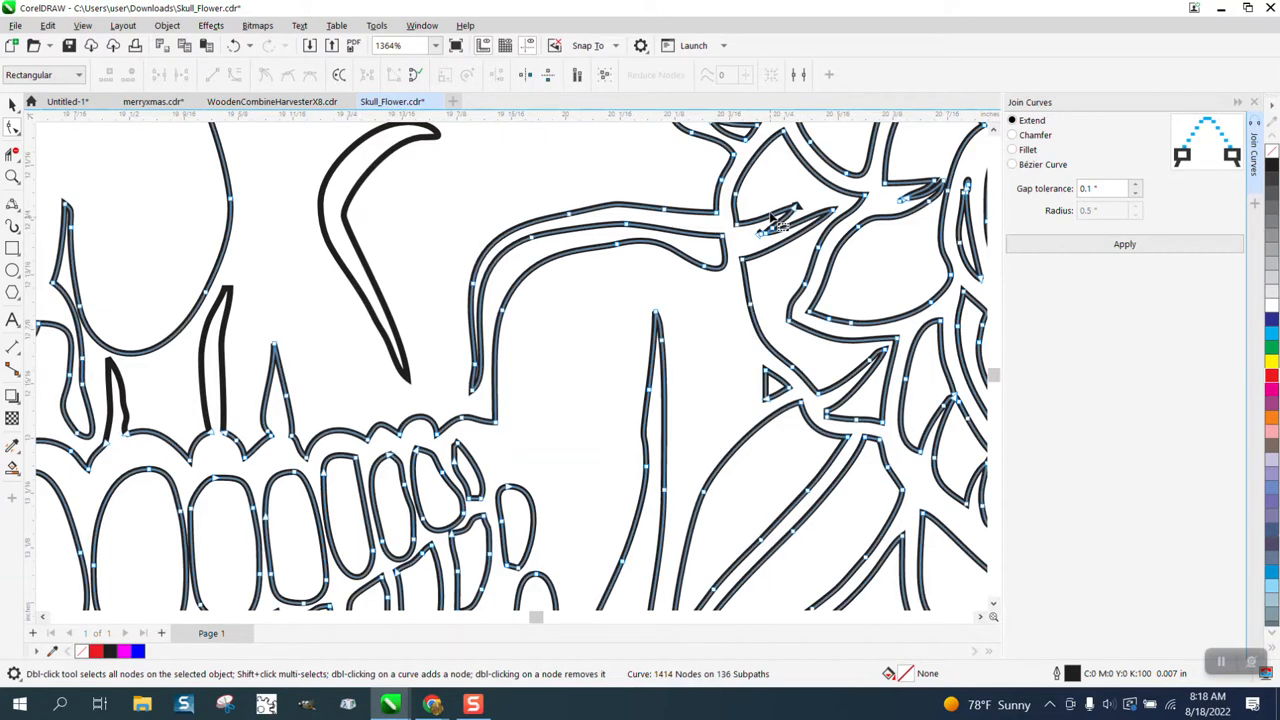
{"action": "left_click", "coordinate": [12, 176]}
{"action": "left_click_drag", "start_coordinate": [736, 198], "coordinate": [908, 272]}
{"action": "left_click", "coordinate": [13, 153]}
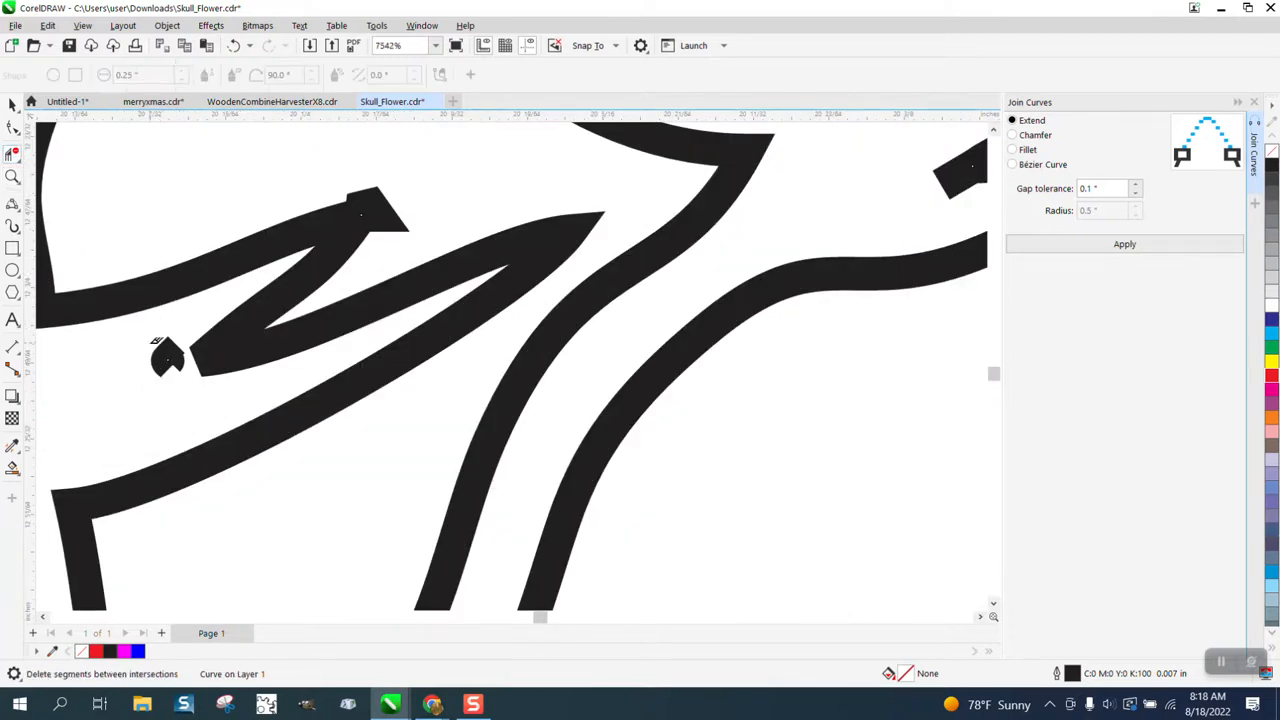
{"action": "left_click", "coordinate": [14, 129]}
{"action": "left_click", "coordinate": [60, 128]}
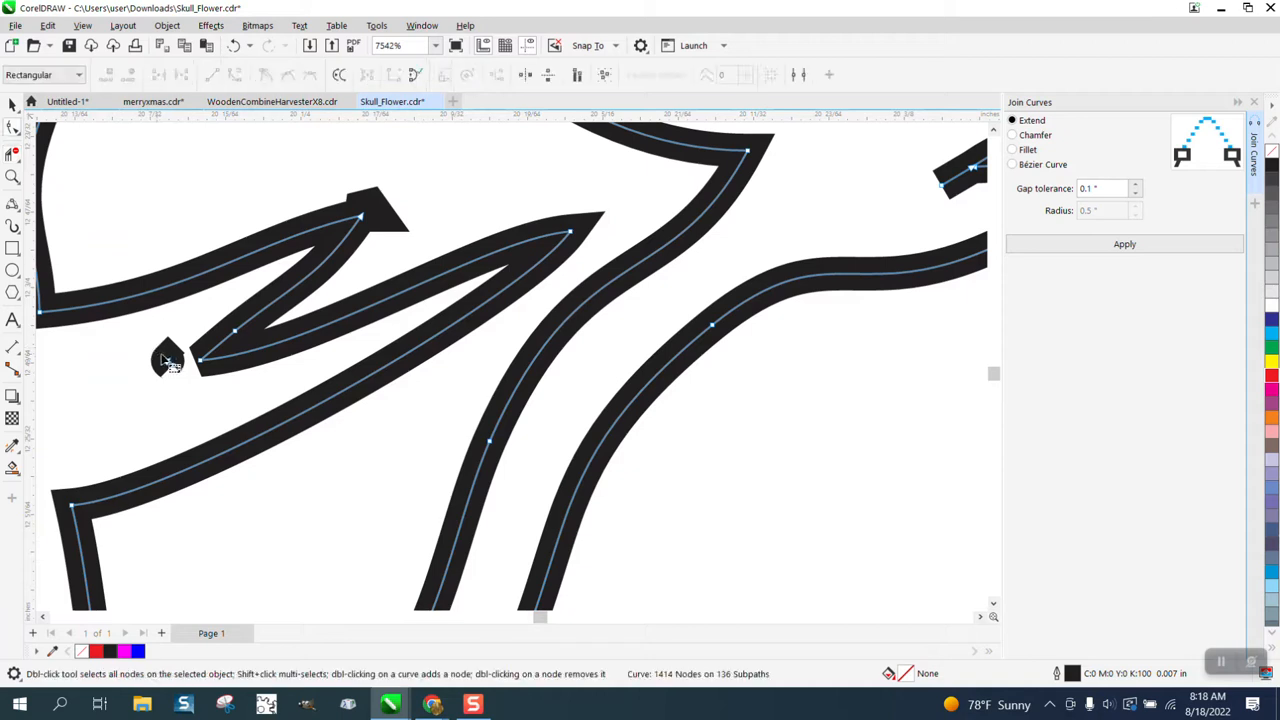
{"action": "key", "text": "Delete"}
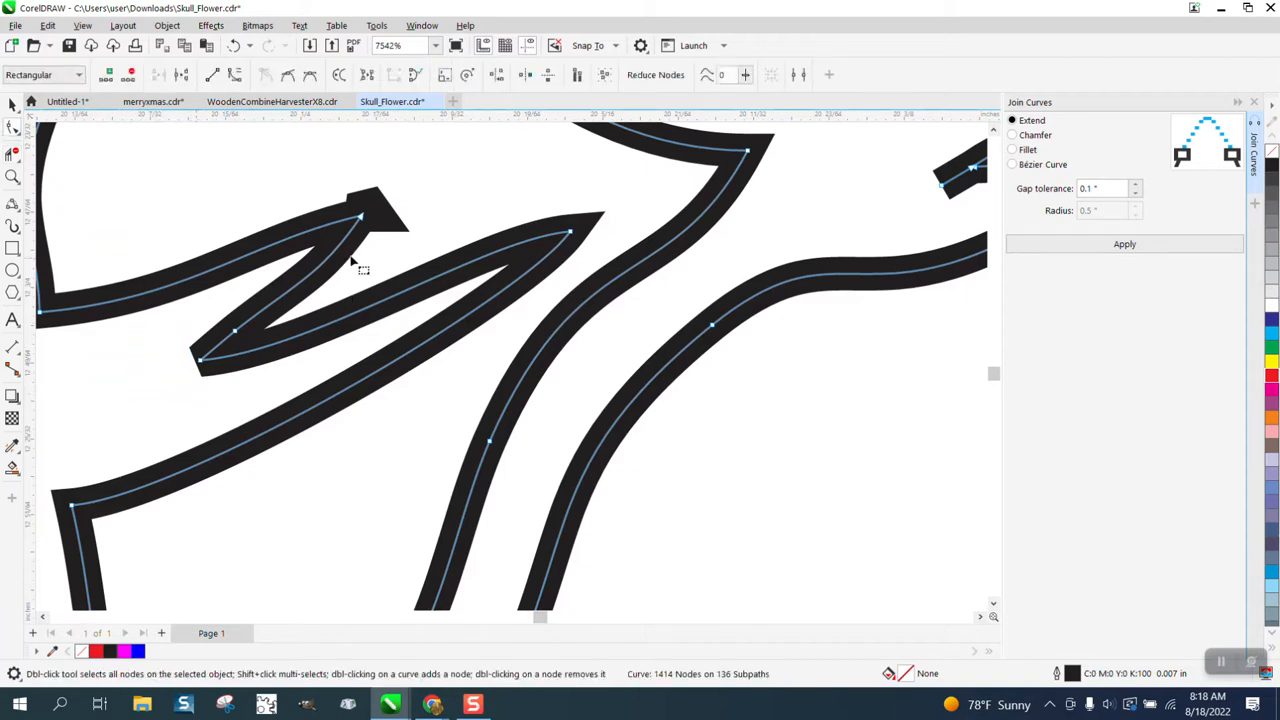
{"action": "left_click", "coordinate": [377, 217]}
{"action": "key", "text": "Delete"}
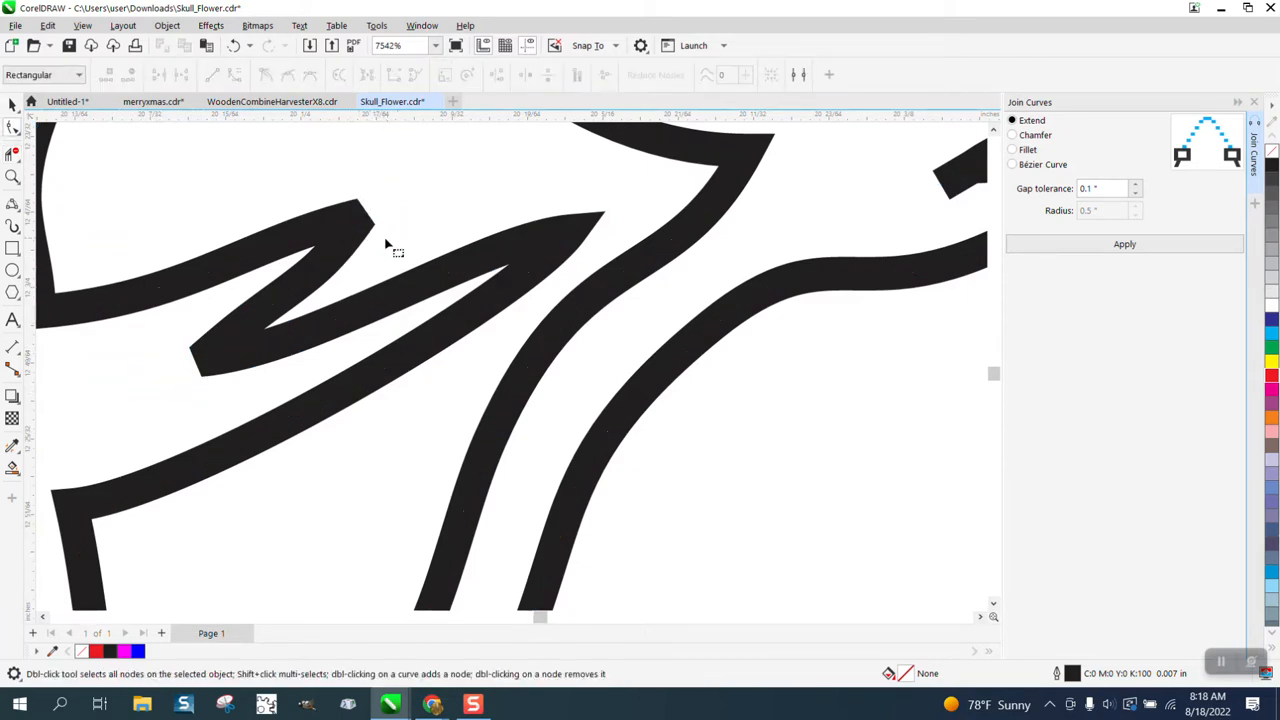
- Delete the short stub at the lower-left end of the next jagged notch toward the flower's center
{"action": "scroll", "coordinate": [301, 280], "scroll_direction": "down", "scroll_amount": 1}
{"action": "scroll", "coordinate": [301, 280], "scroll_direction": "down", "scroll_amount": 1}
{"action": "left_click", "coordinate": [730, 215]}
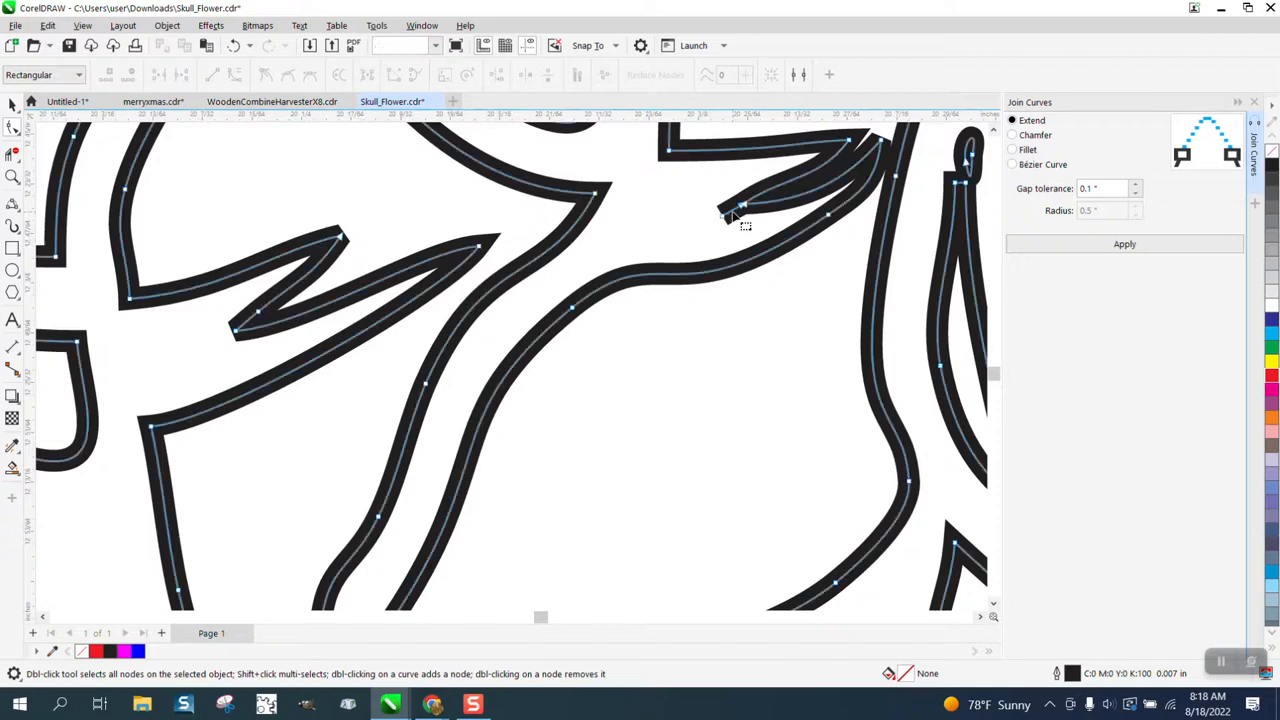
{"action": "left_click", "coordinate": [727, 221]}
{"action": "key", "text": "Delete"}
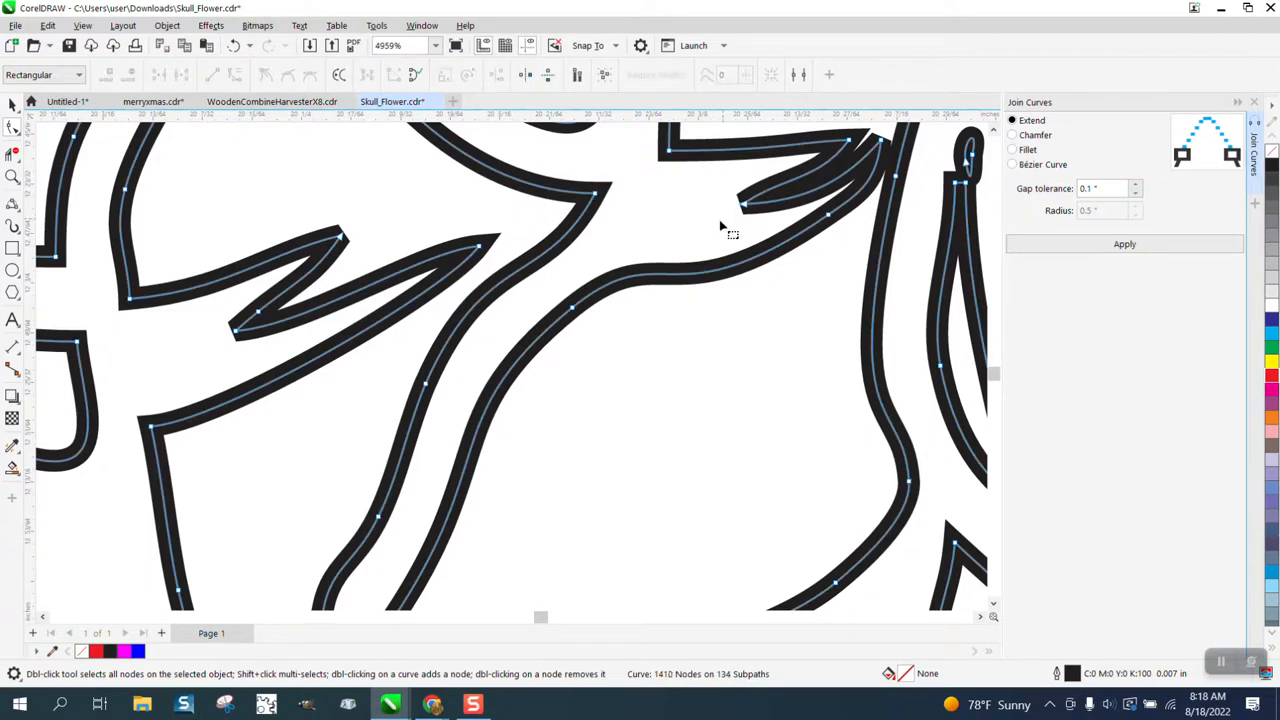
- Move the second notch's crowded tips apart and delete the tiny loop atop the narrow sliver beside it
{"action": "scroll", "coordinate": [728, 220], "scroll_direction": "down", "scroll_amount": 1}
{"action": "left_click_drag", "start_coordinate": [810, 167], "coordinate": [788, 146]}
{"action": "left_click_drag", "start_coordinate": [830, 192], "coordinate": [830, 193]}
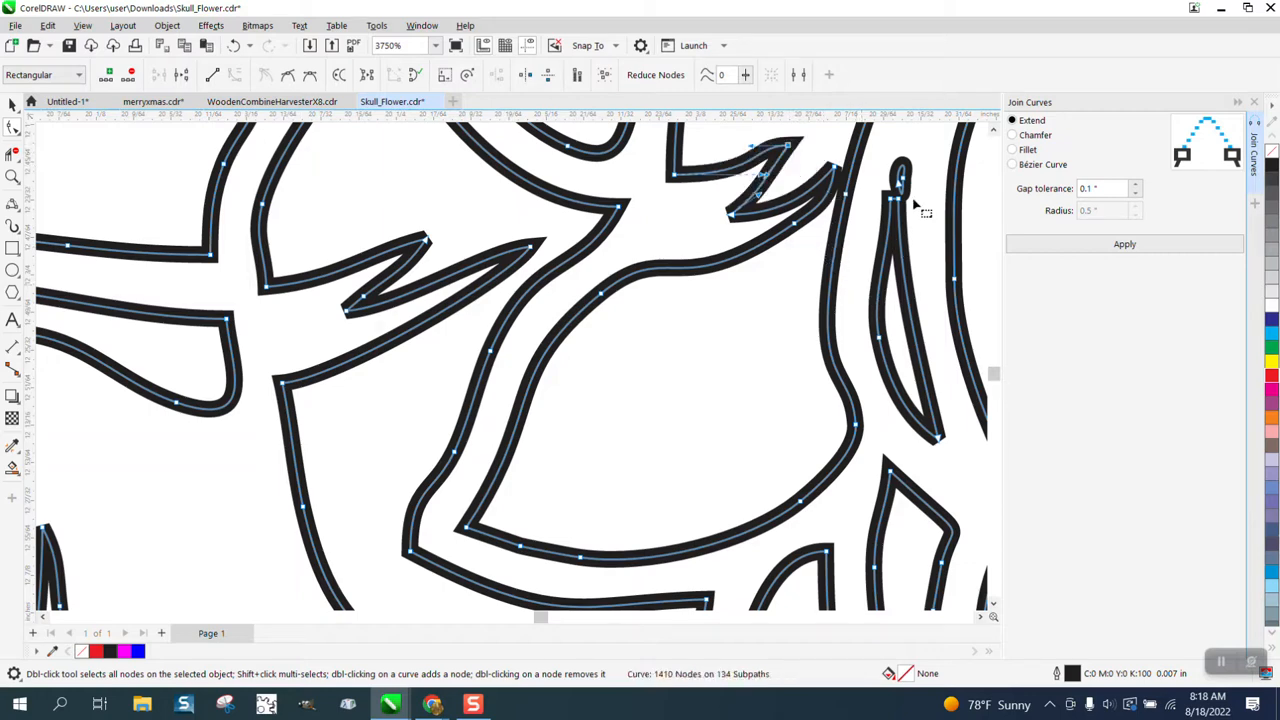
{"action": "key", "text": "Delete"}
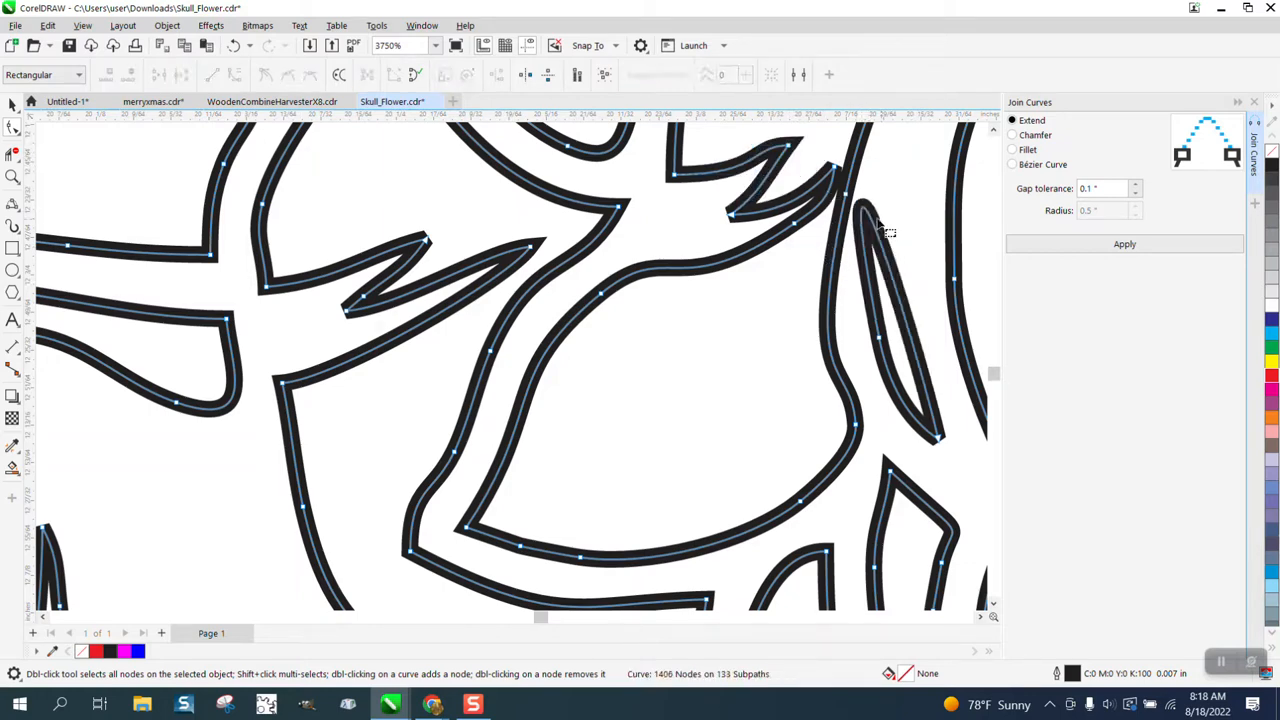
{"action": "scroll", "coordinate": [603, 255], "scroll_direction": "down", "scroll_amount": 3}
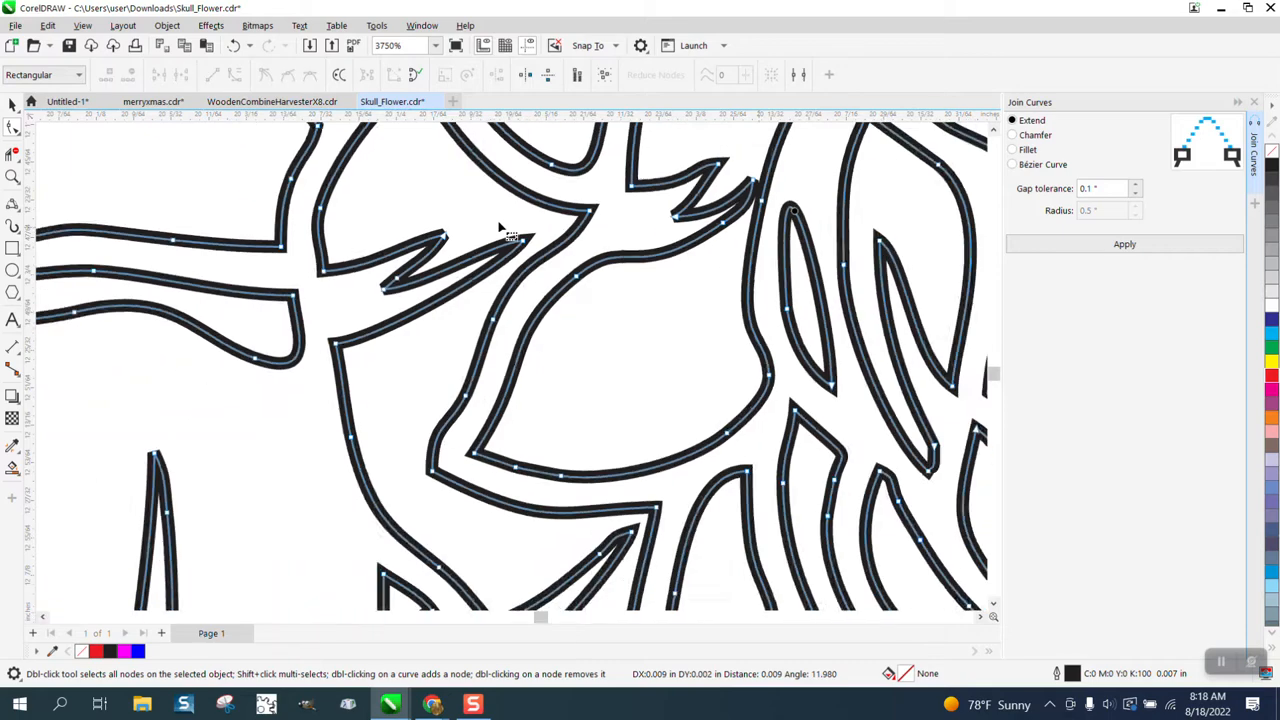
- Pull the curved sliver right of the nose down across the gum line, widen its lower part and delete the overlapping segments
{"action": "scroll", "coordinate": [605, 253], "scroll_direction": "down", "scroll_amount": 6}
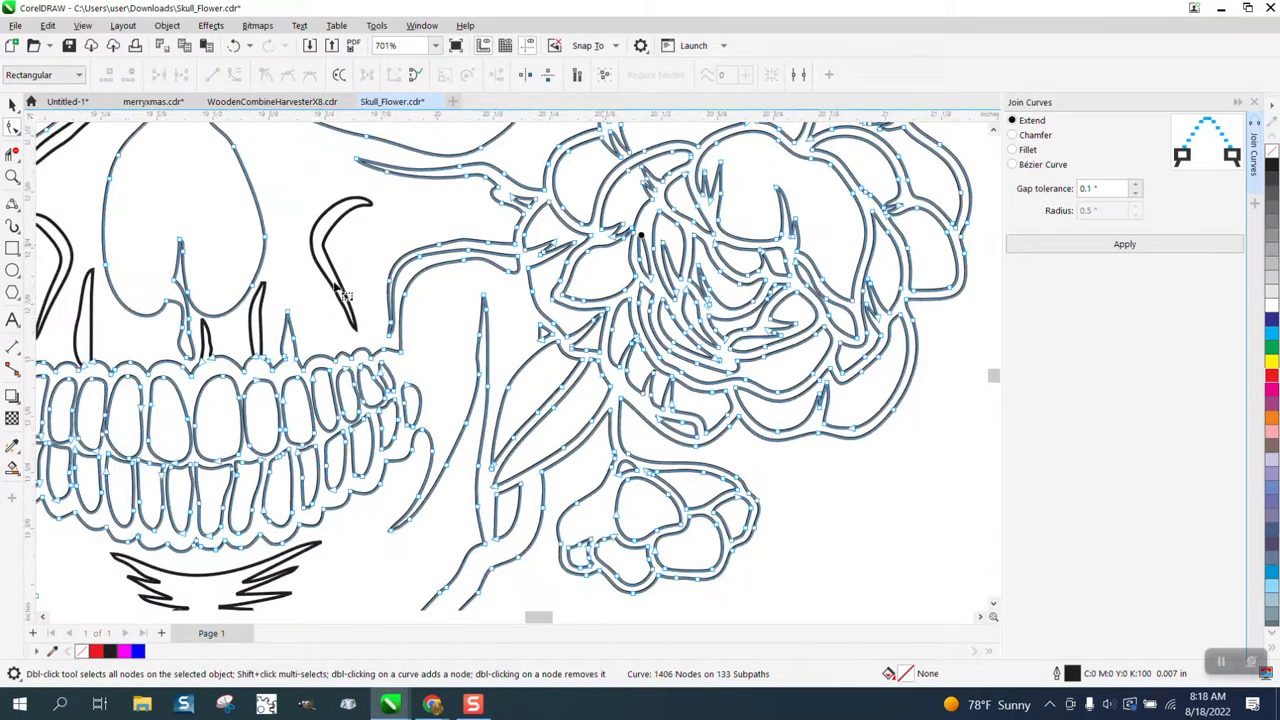
{"action": "left_click", "coordinate": [18, 178]}
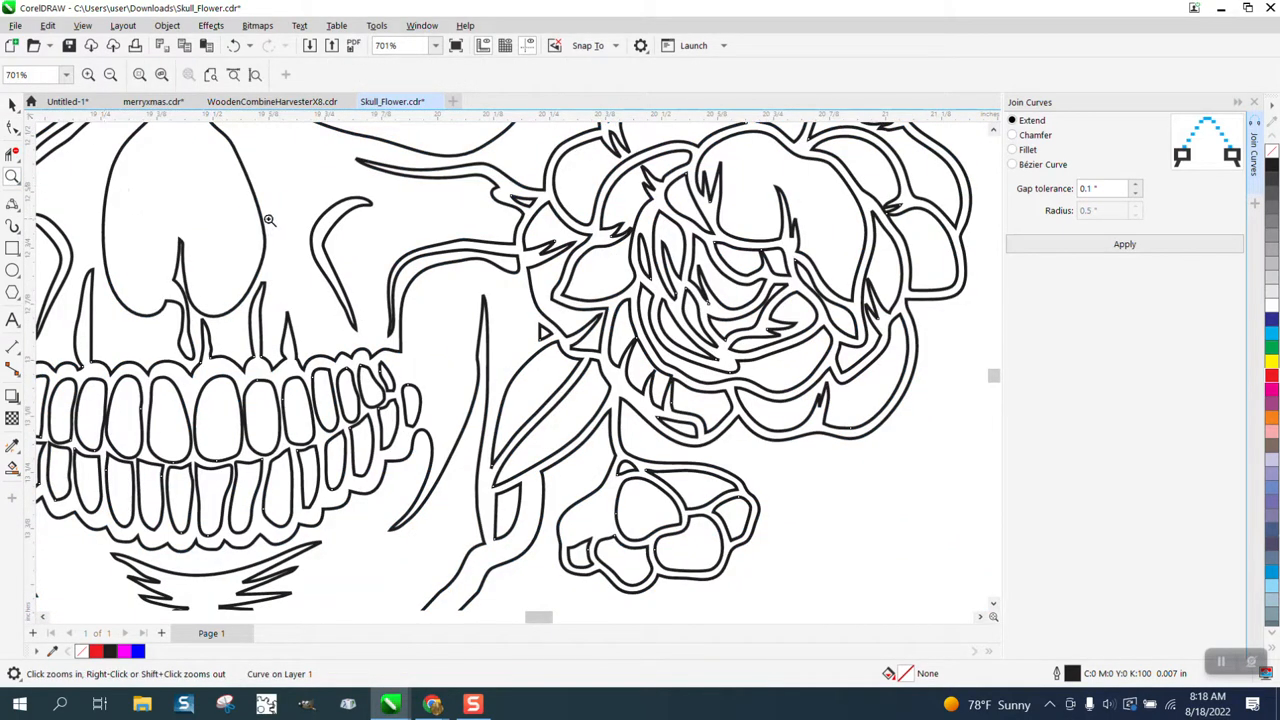
{"action": "left_click", "coordinate": [357, 323]}
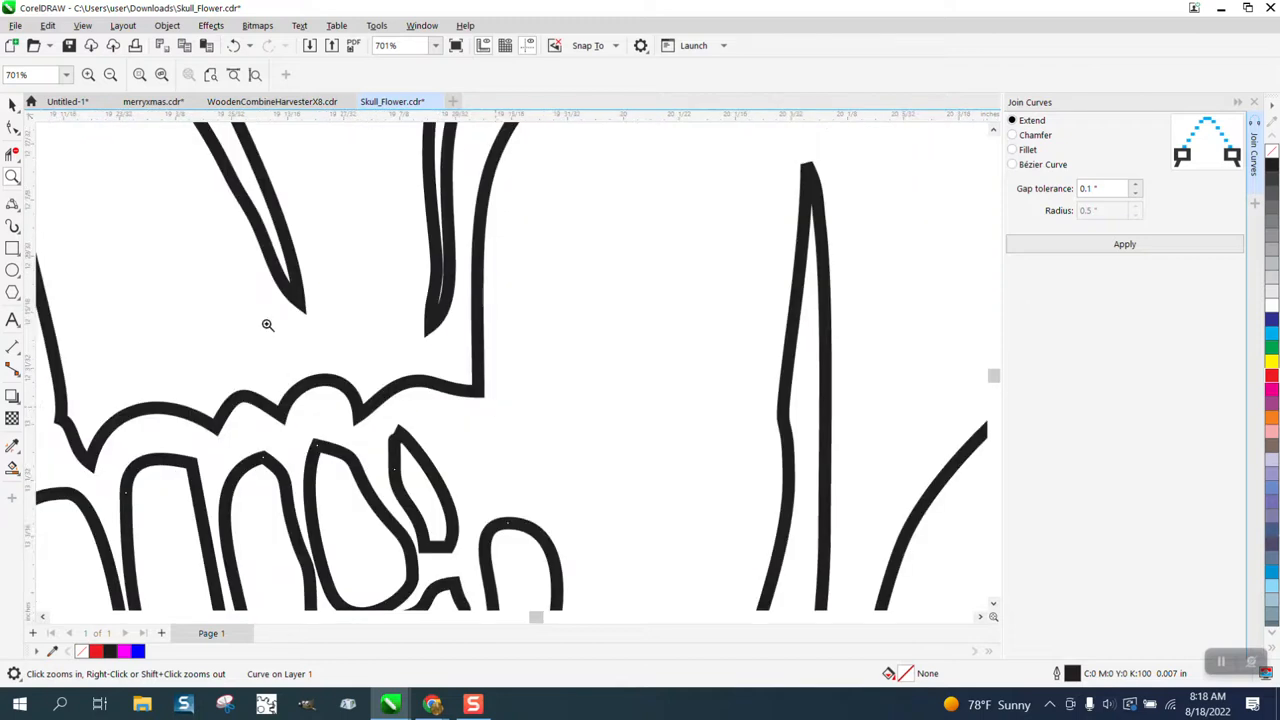
{"action": "key", "text": "F10"}
{"action": "left_click", "coordinate": [298, 309]}
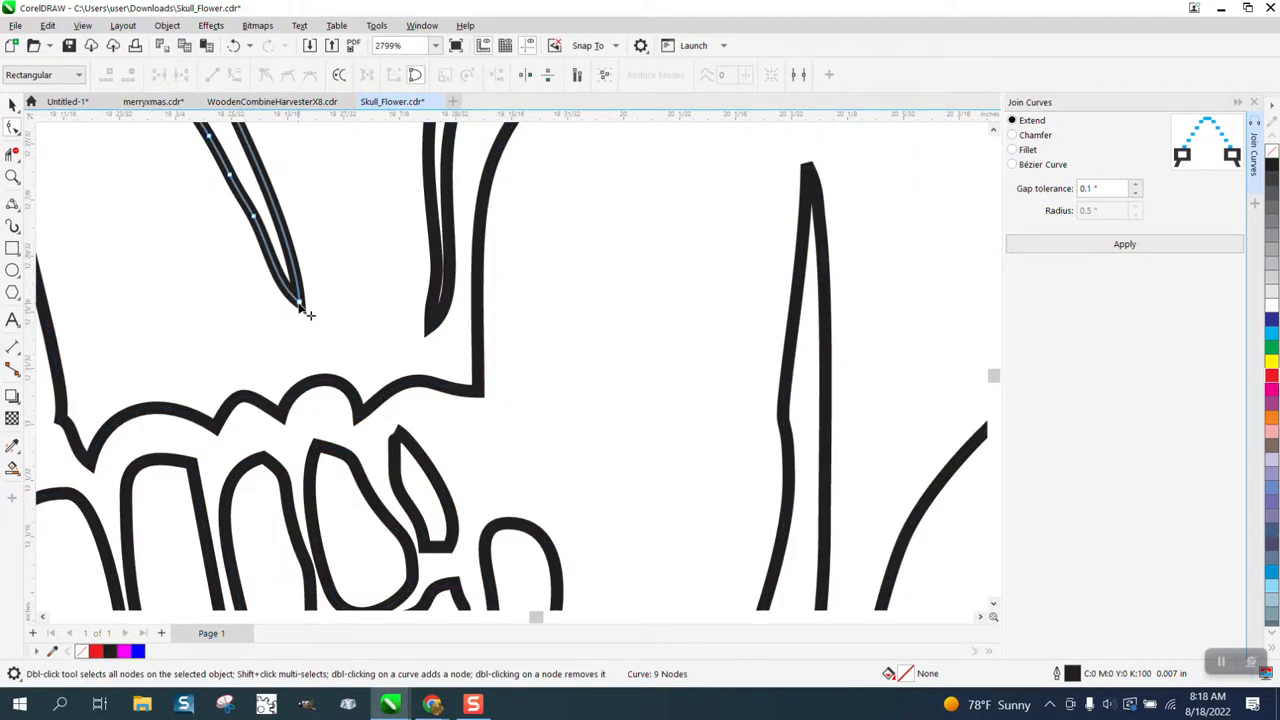
{"action": "left_click_drag", "start_coordinate": [299, 307], "coordinate": [327, 422]}
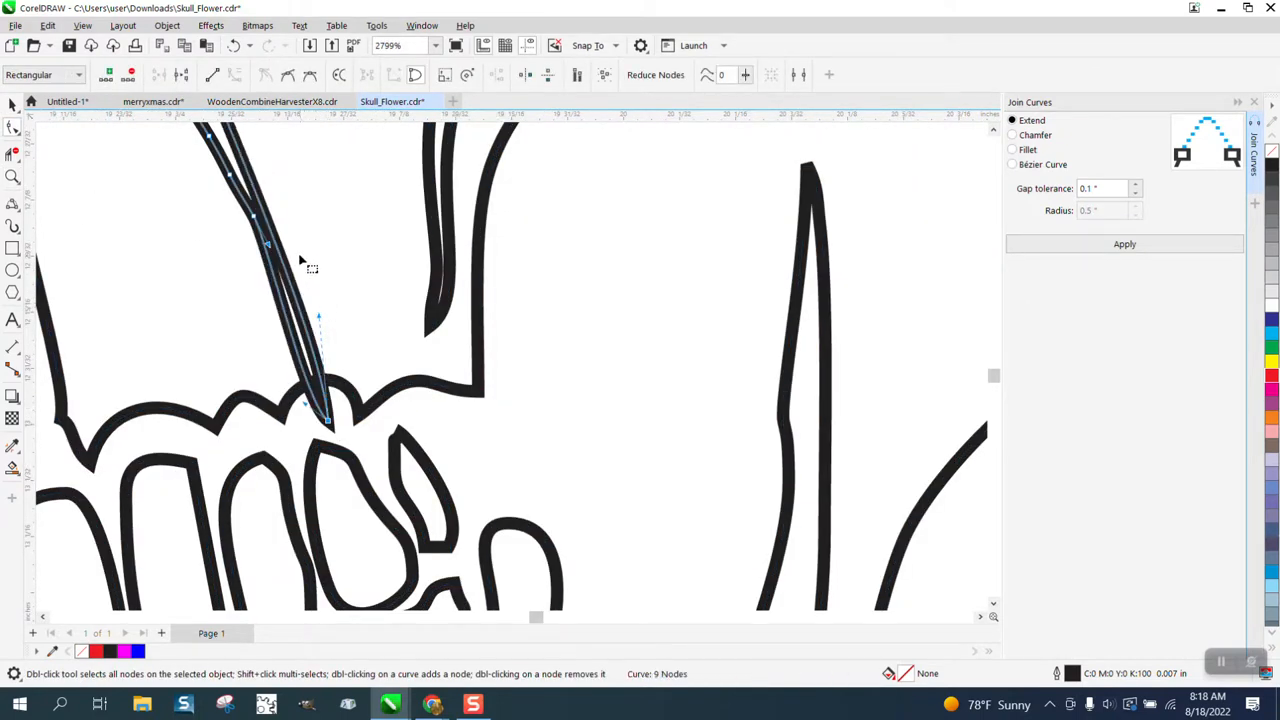
{"action": "left_click_drag", "start_coordinate": [252, 216], "coordinate": [228, 201]}
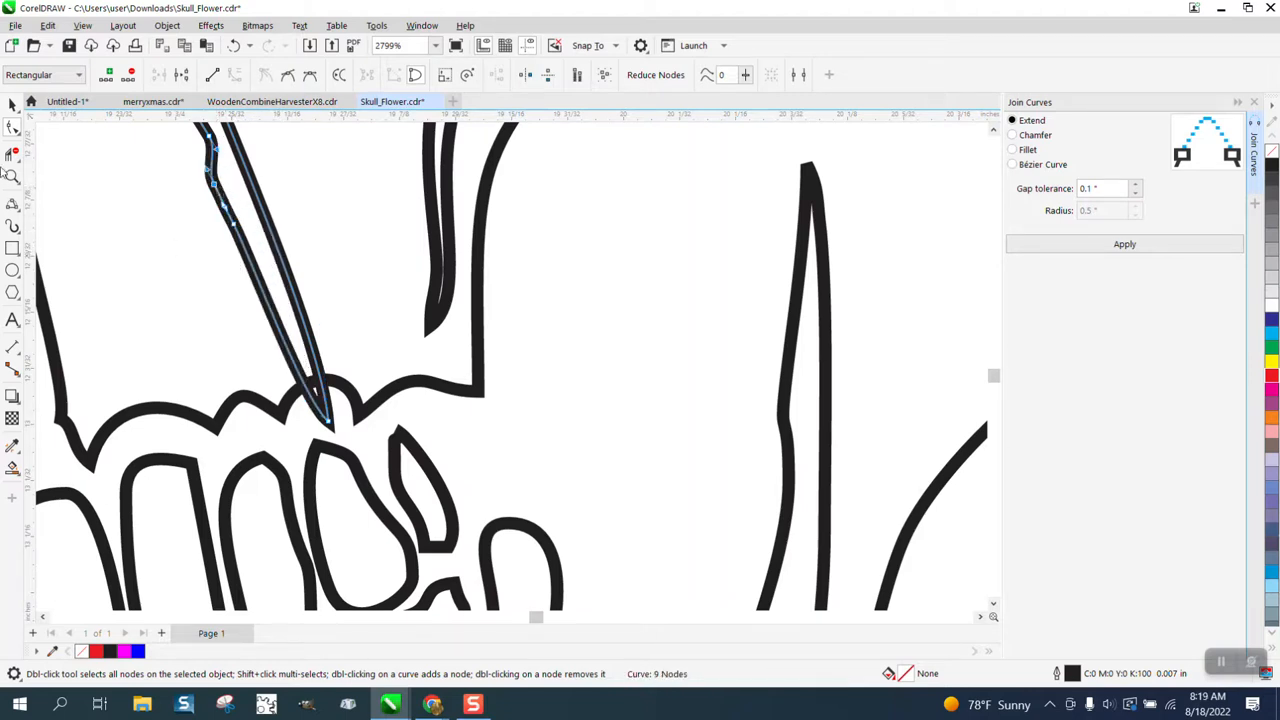
{"action": "left_click", "coordinate": [12, 152]}
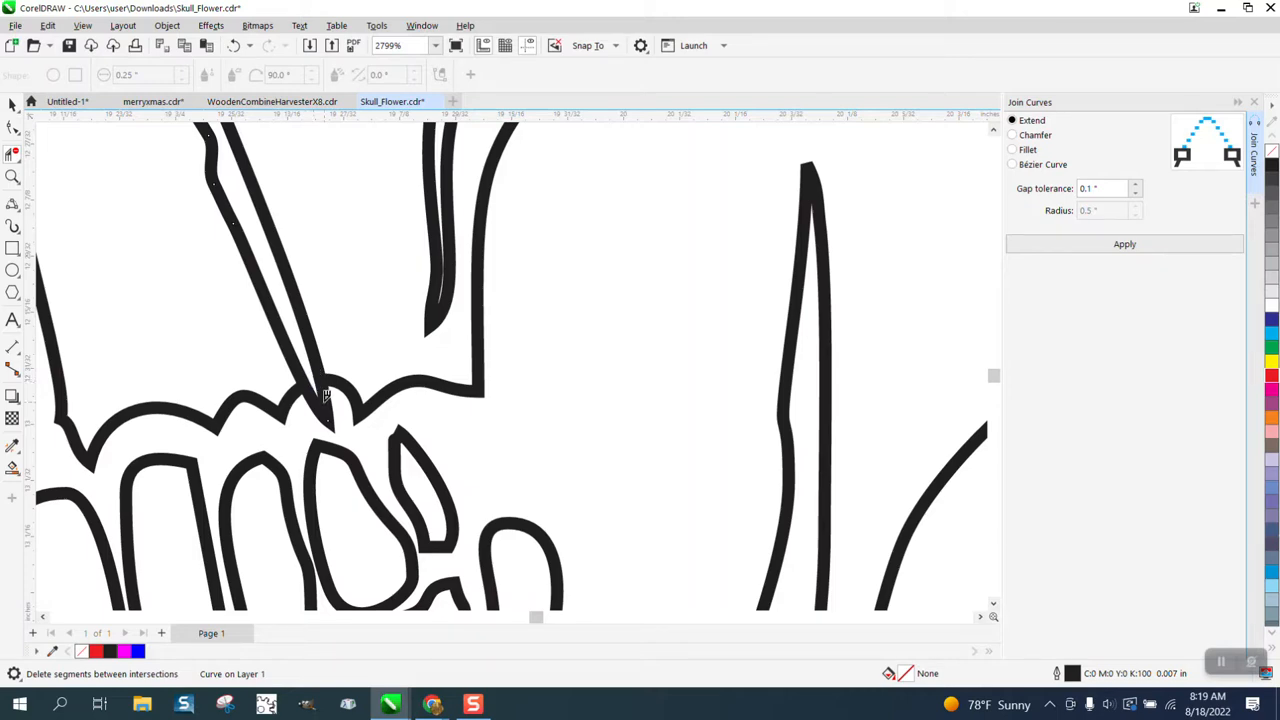
{"action": "scroll", "coordinate": [326, 395], "scroll_direction": "down", "scroll_amount": 5}
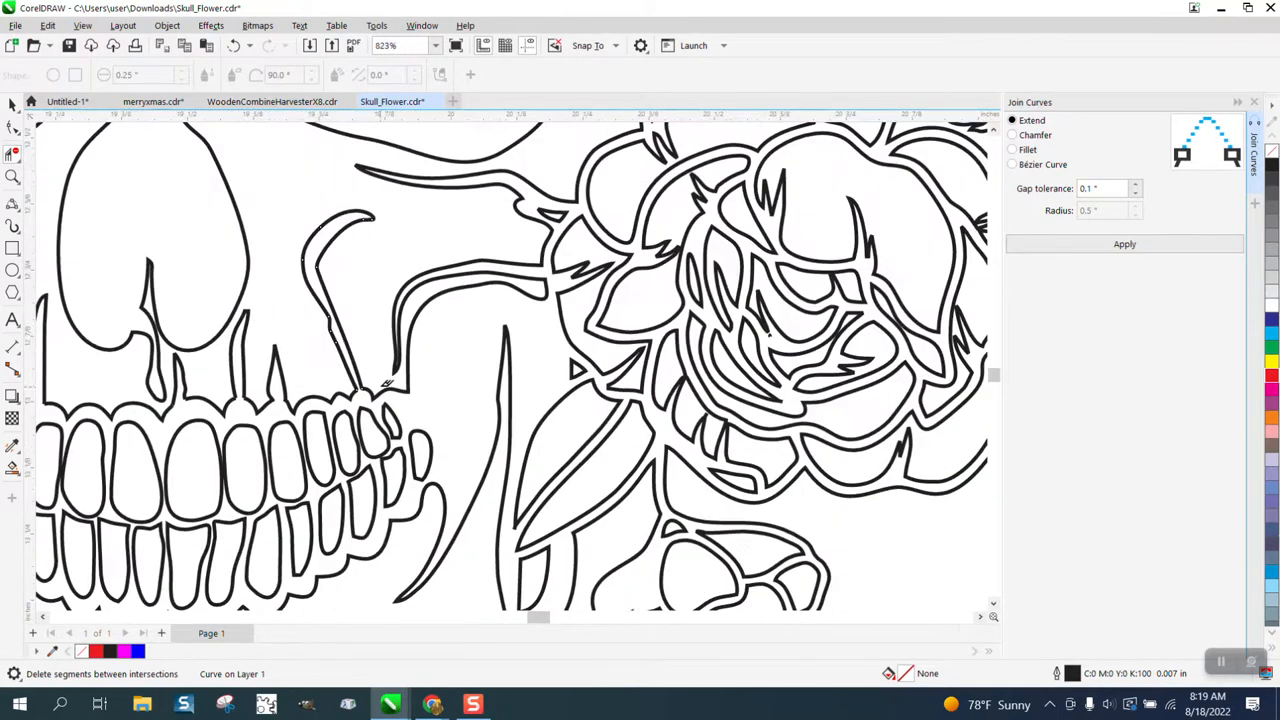
- Pull the curved sliver left of the nose down across the gum line, widen its lower part and delete the overlapping tip
{"action": "scroll", "coordinate": [388, 383], "scroll_direction": "down", "scroll_amount": 1}
{"action": "scroll", "coordinate": [419, 370], "scroll_direction": "down", "scroll_amount": 1}
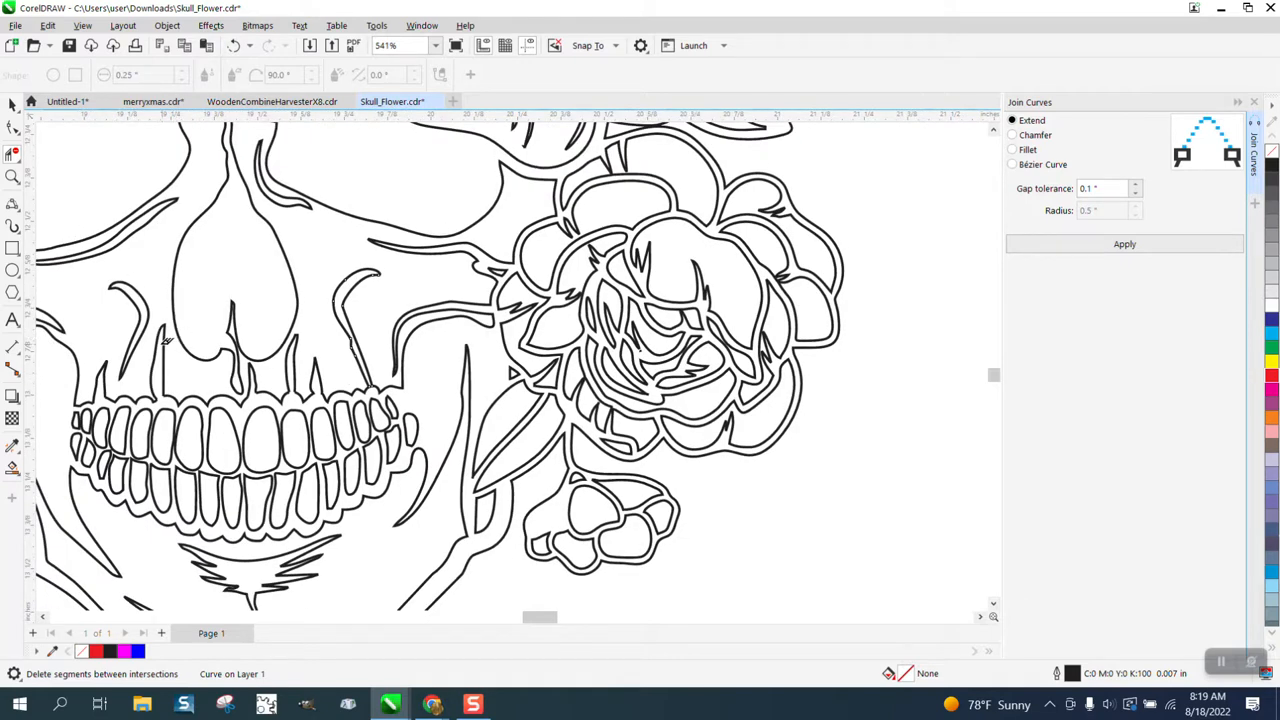
{"action": "left_click", "coordinate": [11, 177]}
{"action": "left_click_drag", "start_coordinate": [357, 489], "coordinate": [357, 489]}
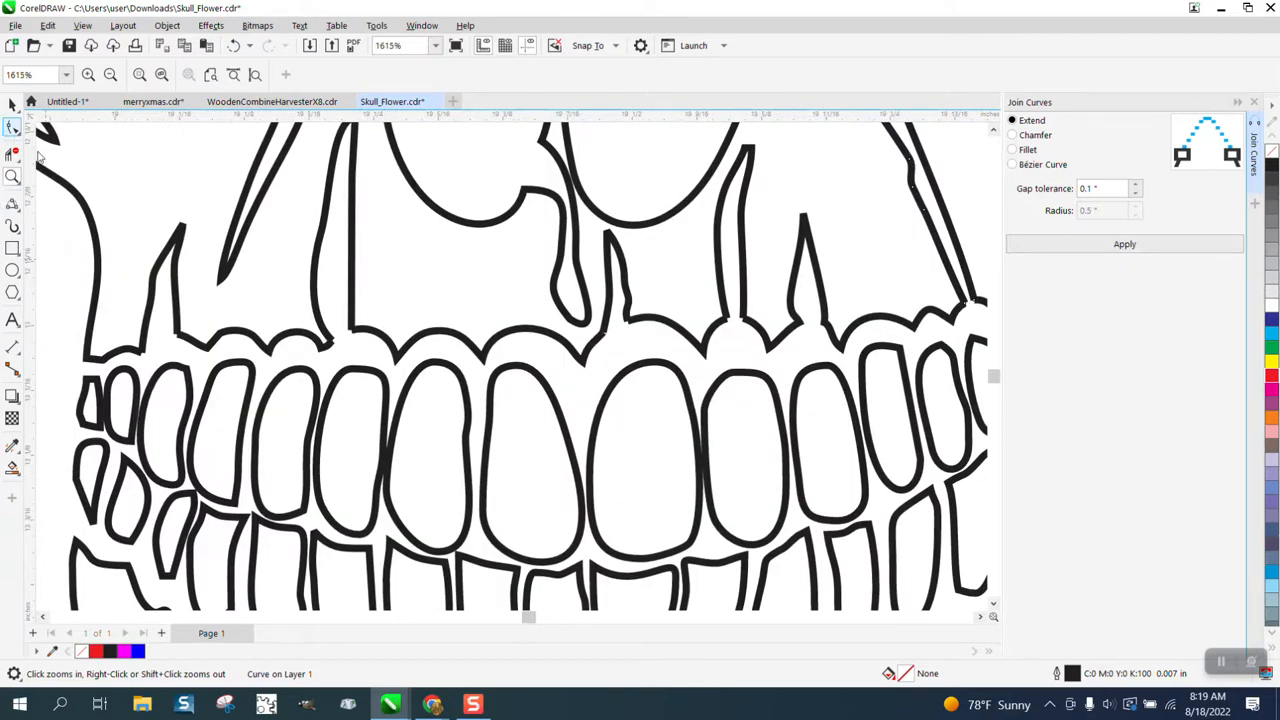
{"action": "left_click", "coordinate": [12, 127]}
{"action": "left_click", "coordinate": [224, 278]}
{"action": "left_click_drag", "start_coordinate": [221, 280], "coordinate": [224, 351]}
{"action": "left_click_drag", "start_coordinate": [257, 243], "coordinate": [280, 256]}
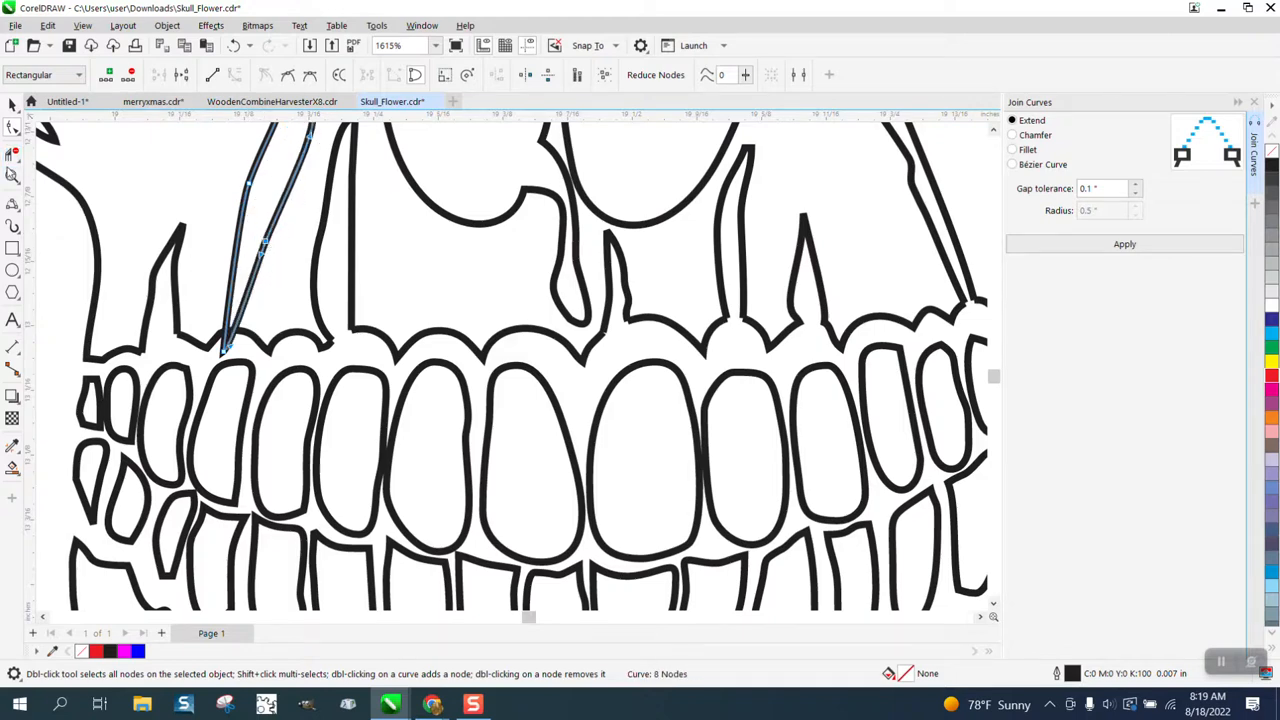
{"action": "left_click", "coordinate": [12, 175]}
{"action": "left_click_drag", "start_coordinate": [172, 266], "coordinate": [386, 455]}
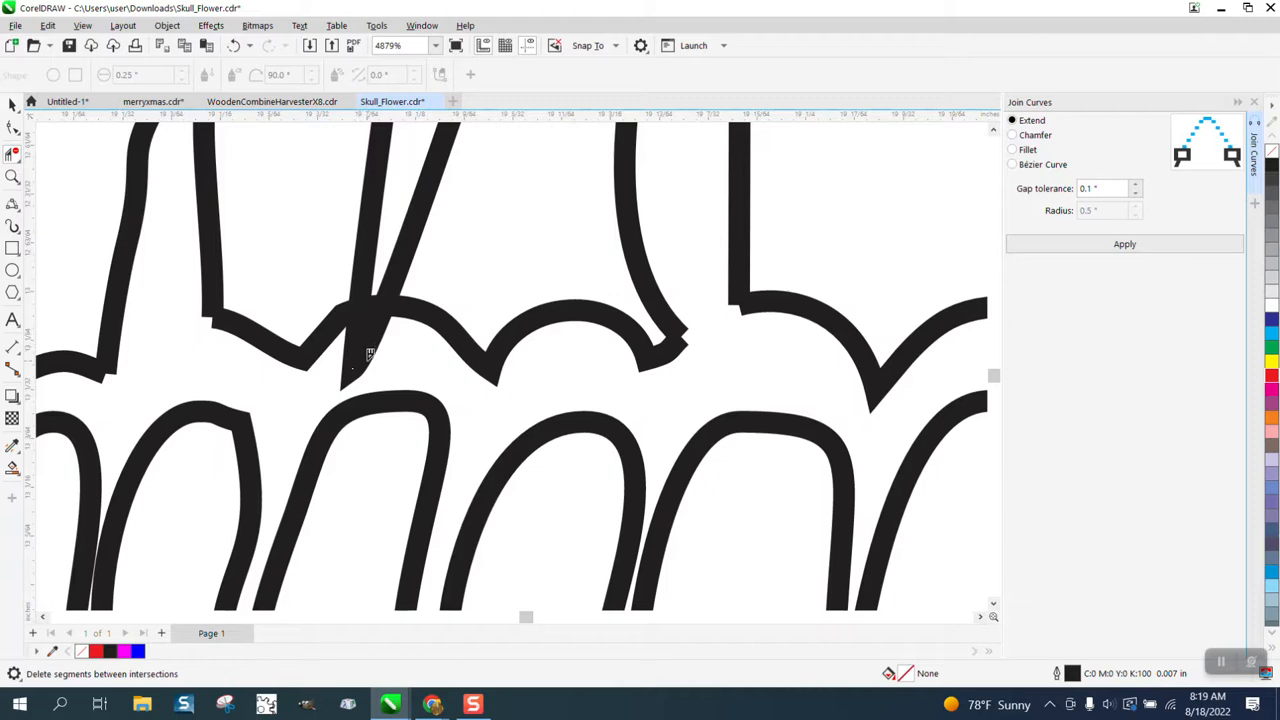
{"action": "left_click", "coordinate": [374, 337]}
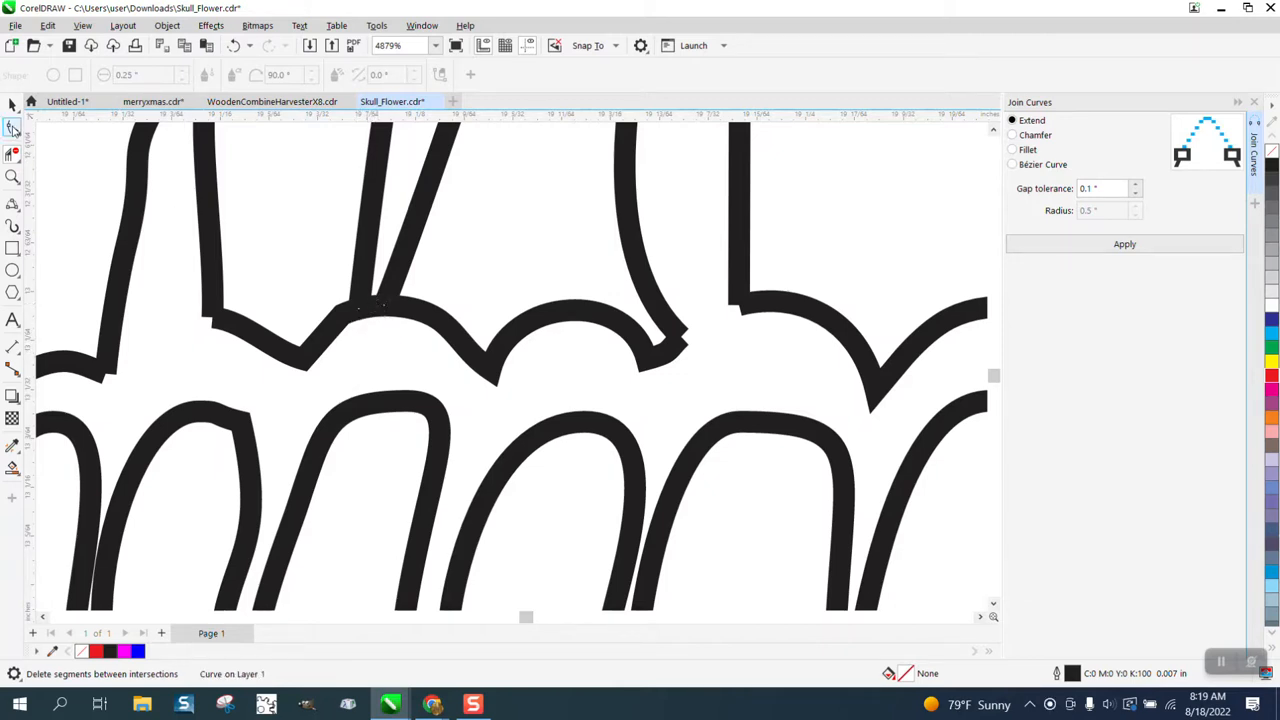
- Widen the left curved sliver's base along the gum line and delete the gum segment between its sides
{"action": "left_click", "coordinate": [12, 127]}
{"action": "left_click", "coordinate": [406, 307]}
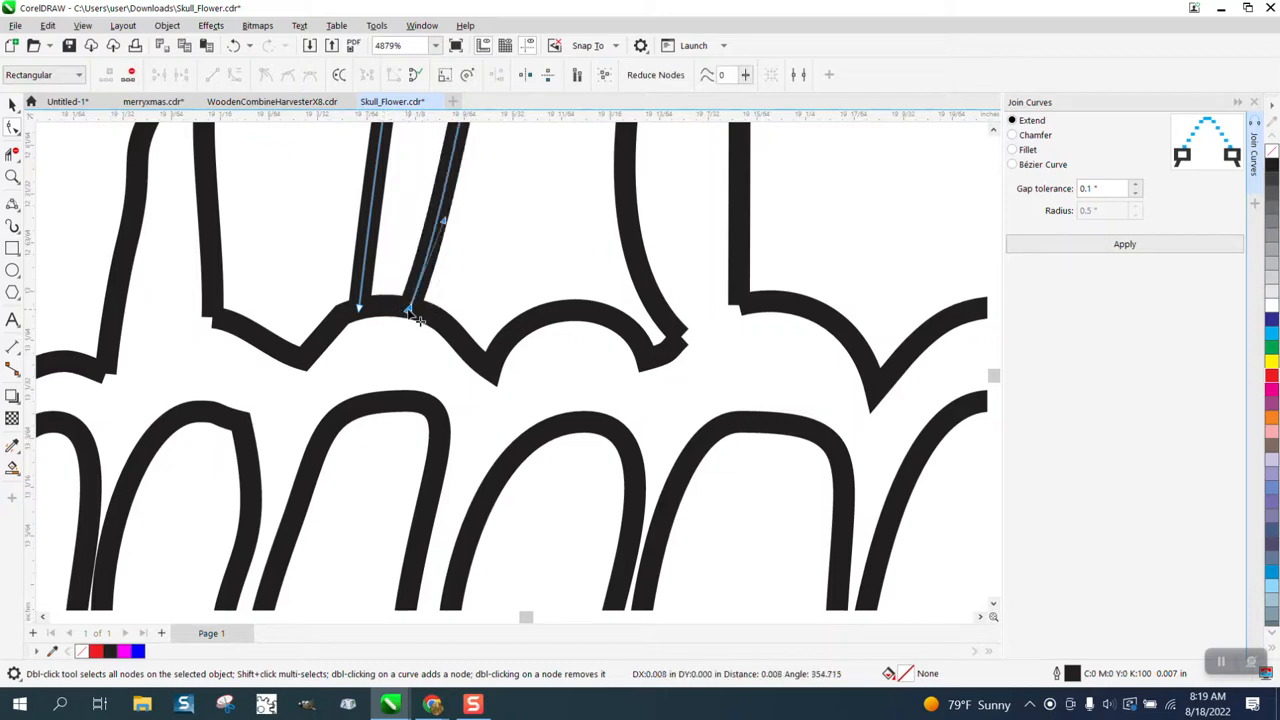
{"action": "left_click", "coordinate": [12, 153]}
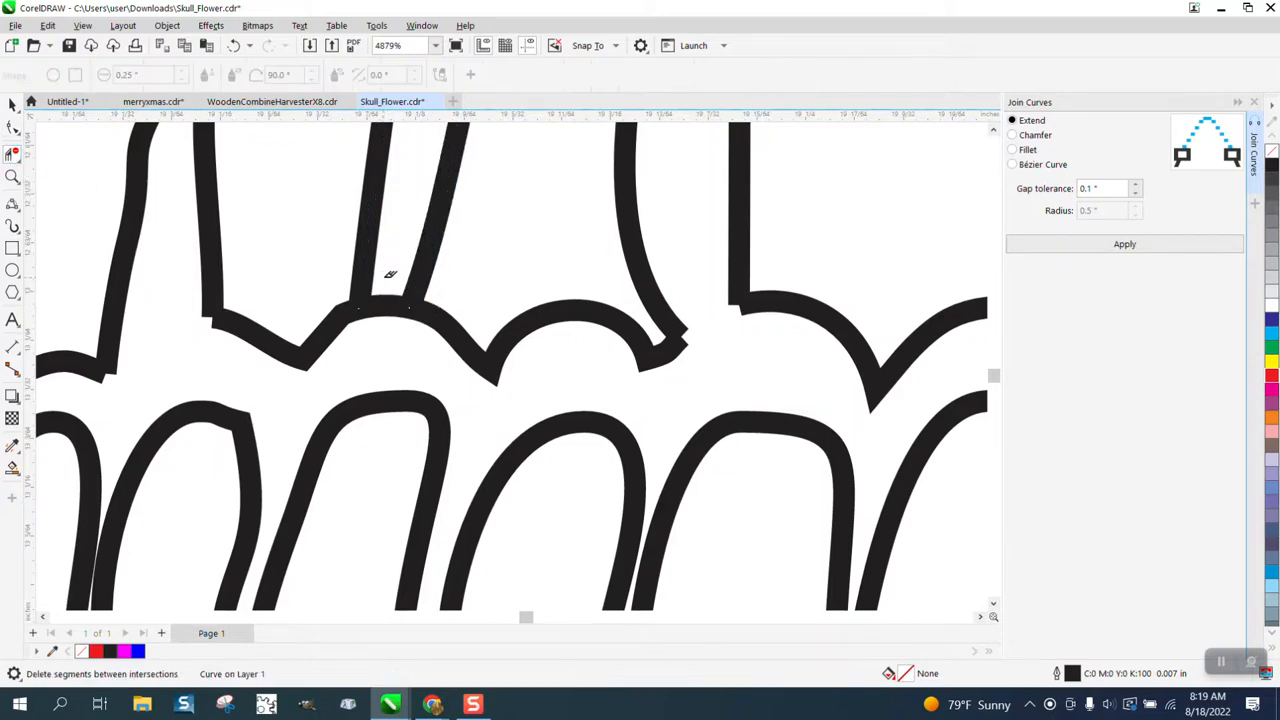
{"action": "left_click", "coordinate": [387, 318]}
- Extend the left cheekbone sliver's upper tip across the skull outline and move its adjacent lower-edge node outward to widen it
{"action": "scroll", "coordinate": [380, 340], "scroll_direction": "down", "scroll_amount": 4}
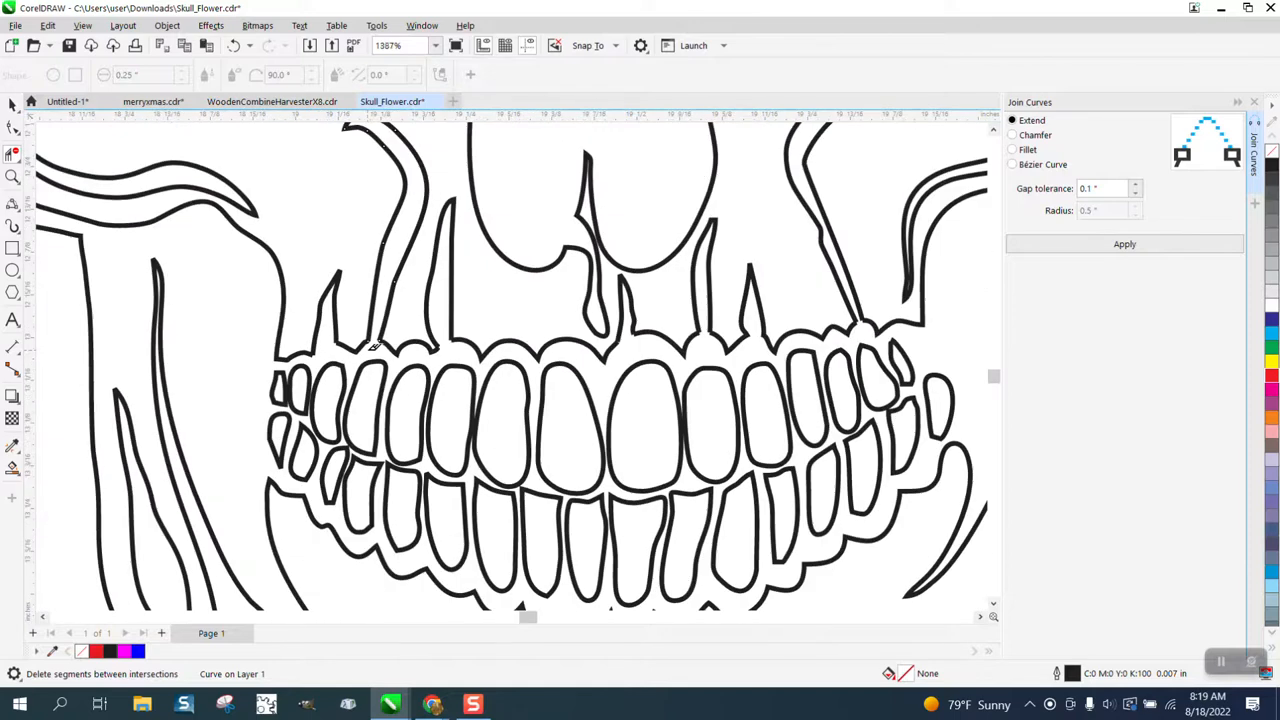
{"action": "scroll", "coordinate": [372, 346], "scroll_direction": "down", "scroll_amount": 2}
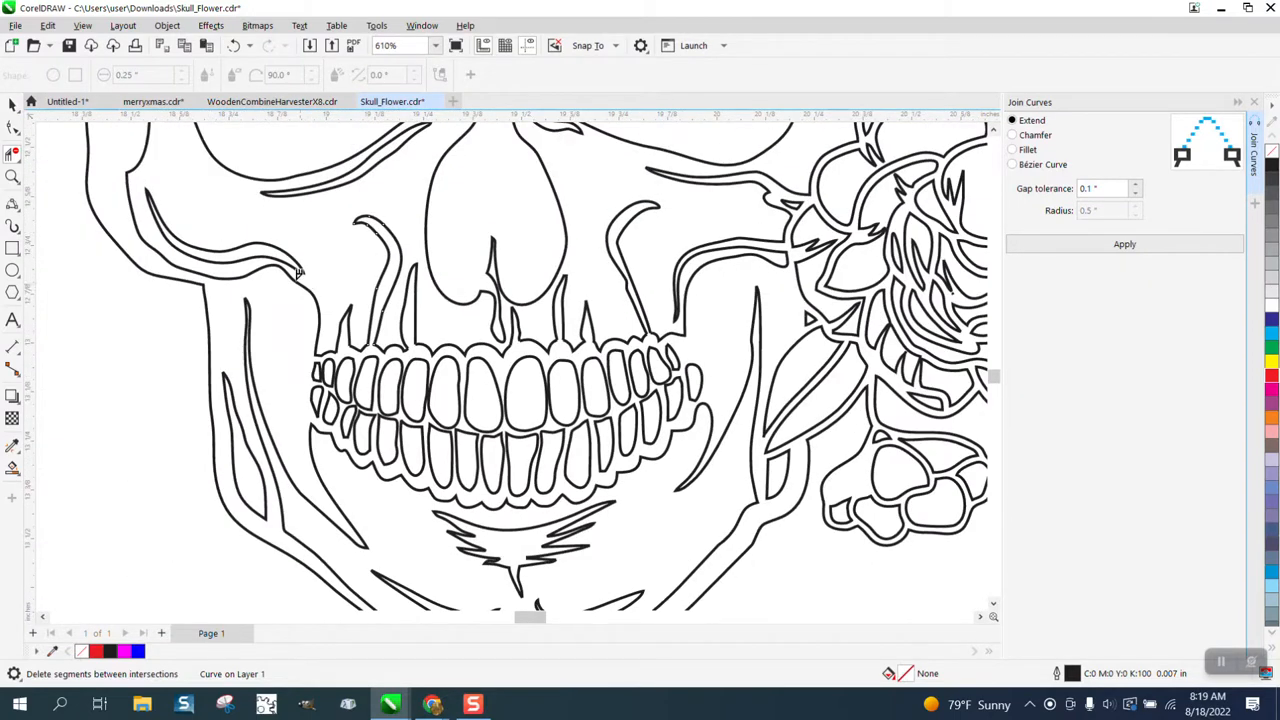
{"action": "left_click", "coordinate": [12, 176]}
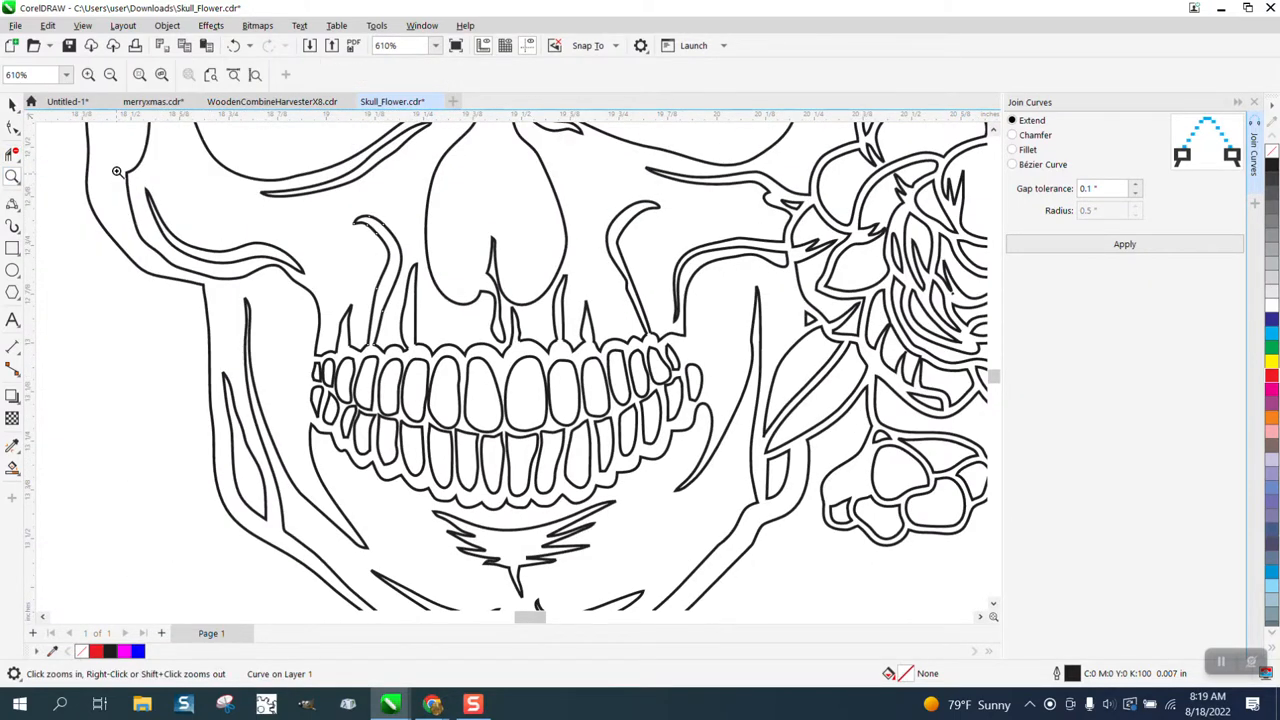
{"action": "scroll", "coordinate": [115, 175], "scroll_direction": "up", "scroll_amount": 3}
{"action": "left_click", "coordinate": [12, 127]}
{"action": "left_click", "coordinate": [284, 240]}
{"action": "scroll", "coordinate": [284, 238], "scroll_direction": "down", "scroll_amount": 1}
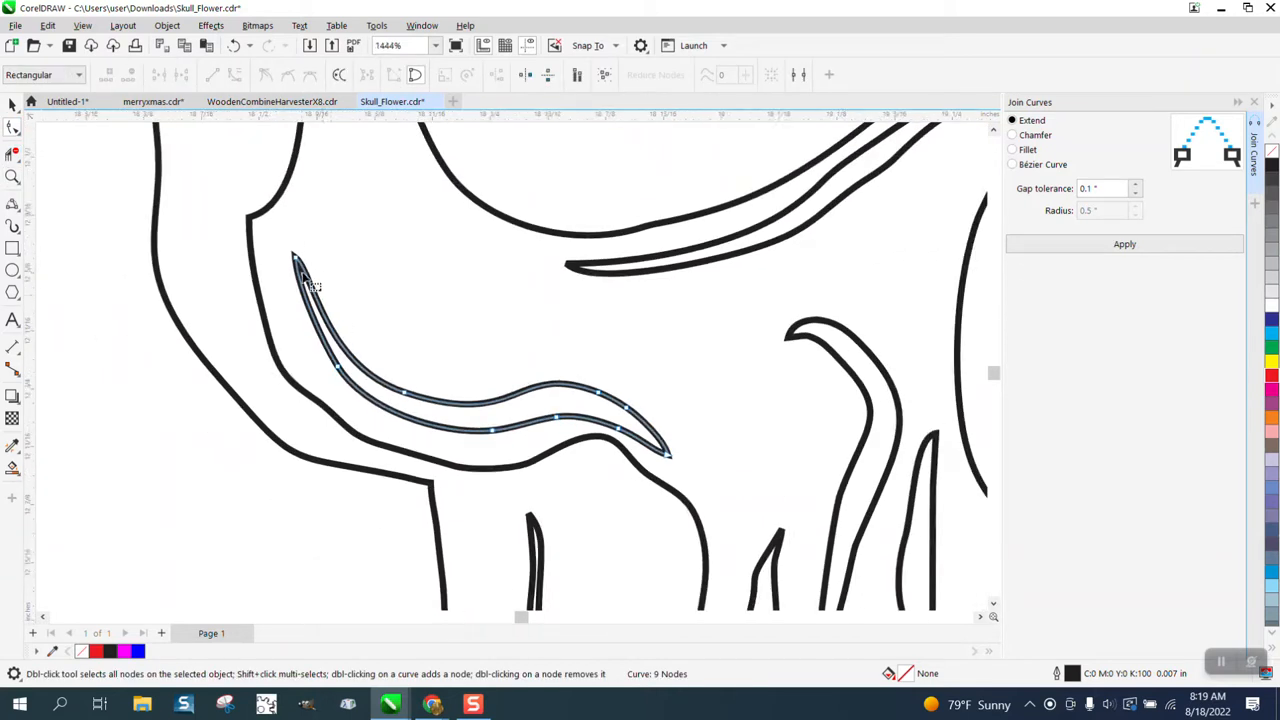
{"action": "left_click", "coordinate": [296, 256]}
{"action": "left_click_drag", "start_coordinate": [296, 256], "coordinate": [257, 171]}
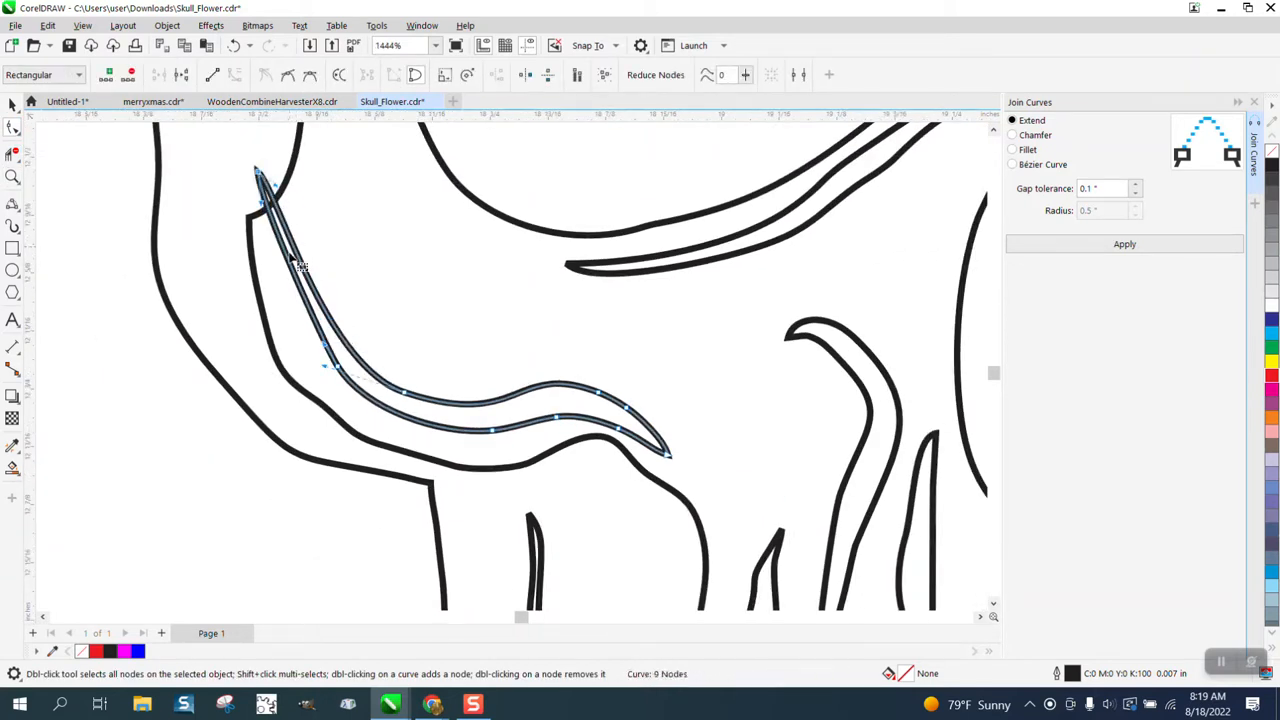
{"action": "left_click_drag", "start_coordinate": [336, 367], "coordinate": [325, 372]}
- Delete the skull outline segment between the left cheekbone sliver's sides and the sliver's tip protruding beyond the outline
{"action": "left_click", "coordinate": [13, 178]}
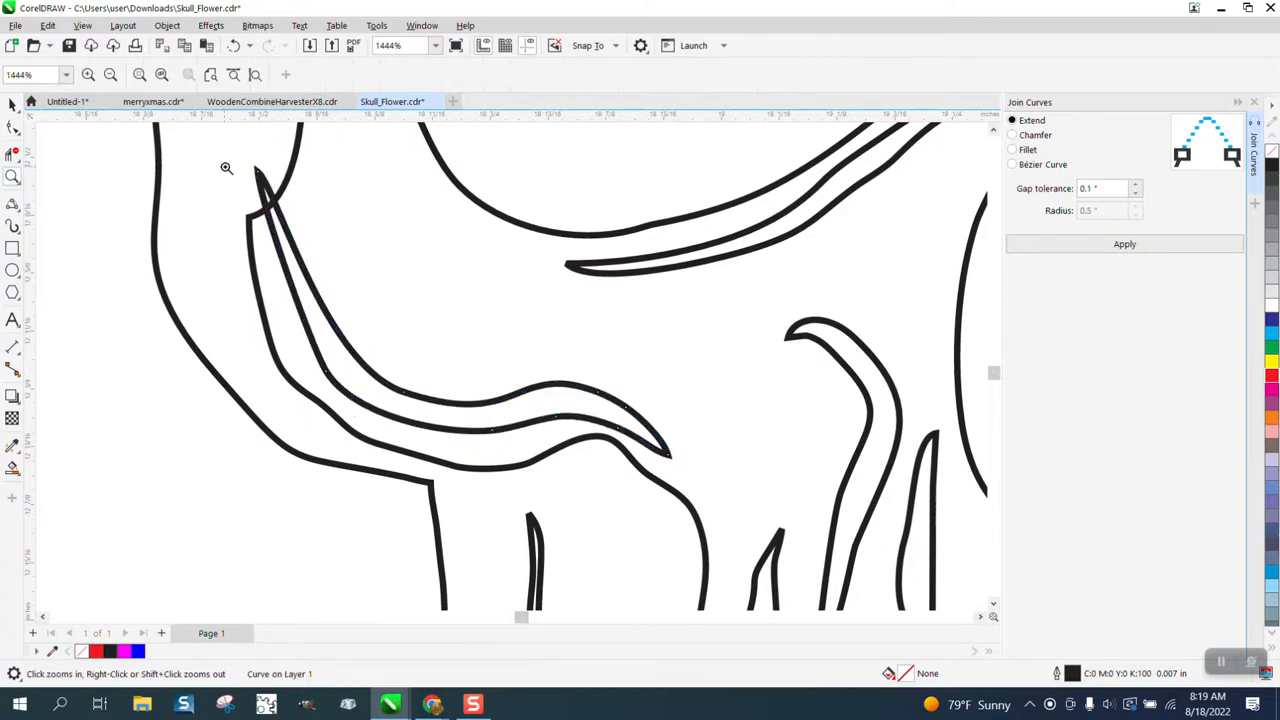
{"action": "left_click_drag", "start_coordinate": [225, 166], "coordinate": [385, 260]}
{"action": "left_click", "coordinate": [12, 154]}
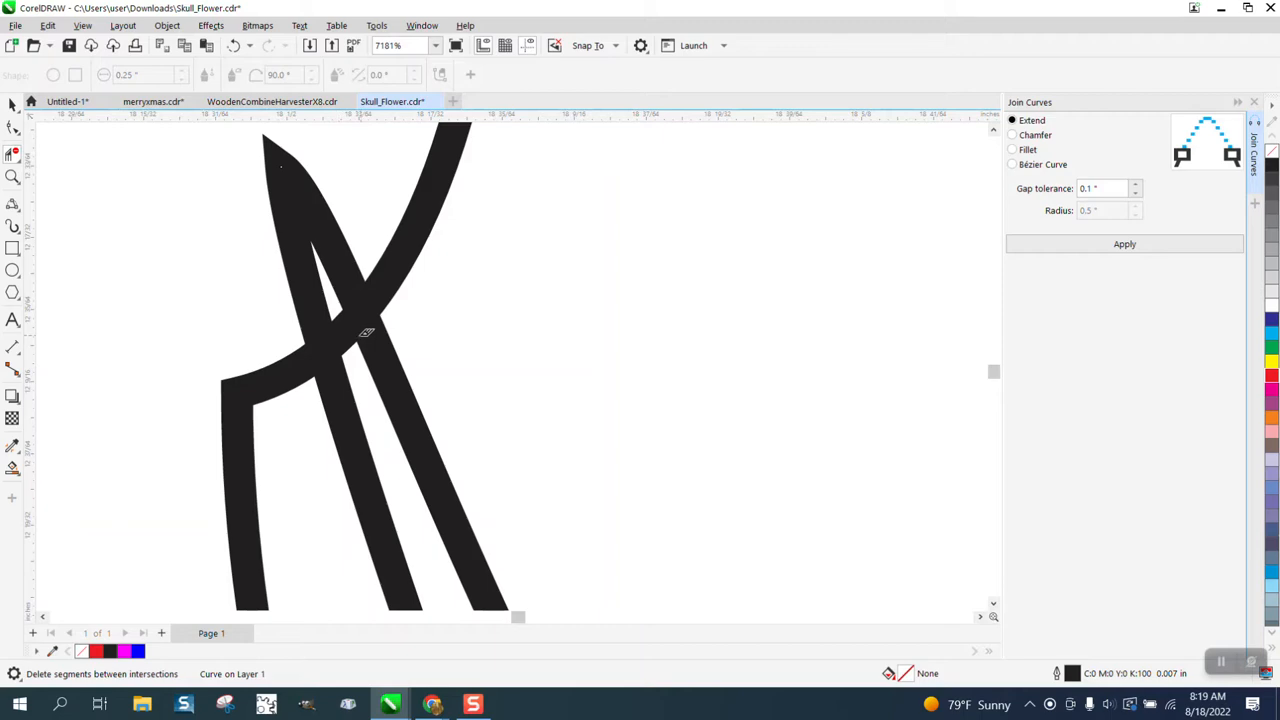
{"action": "left_click", "coordinate": [349, 325]}
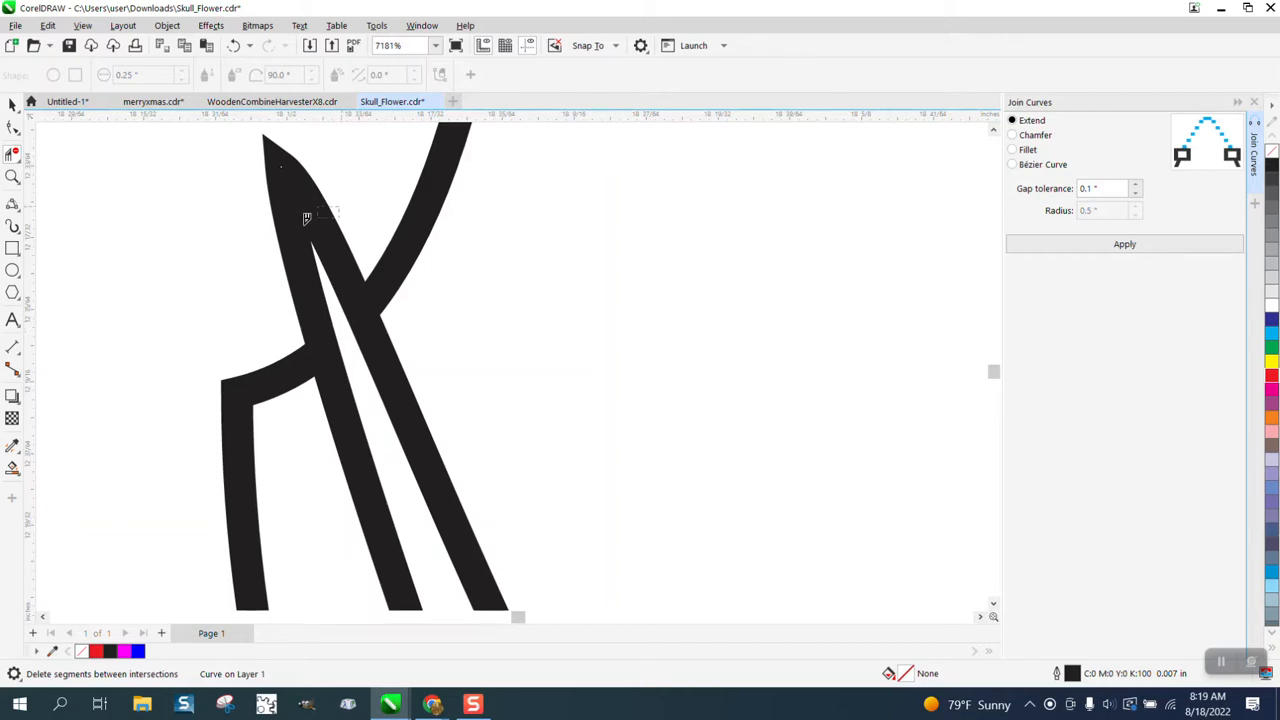
{"action": "scroll", "coordinate": [277, 249], "scroll_direction": "down", "scroll_amount": 5}
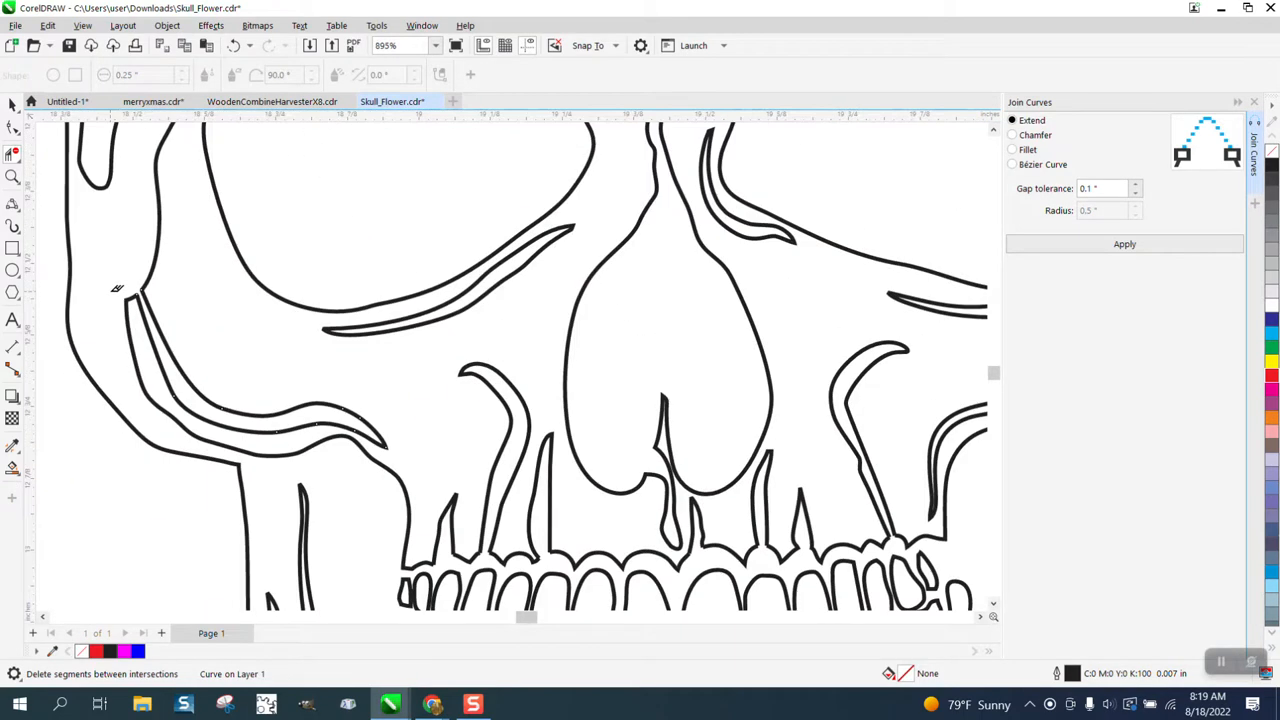
{"action": "scroll", "coordinate": [117, 289], "scroll_direction": "down", "scroll_amount": 1}
{"action": "scroll", "coordinate": [432, 314], "scroll_direction": "down", "scroll_amount": 1}
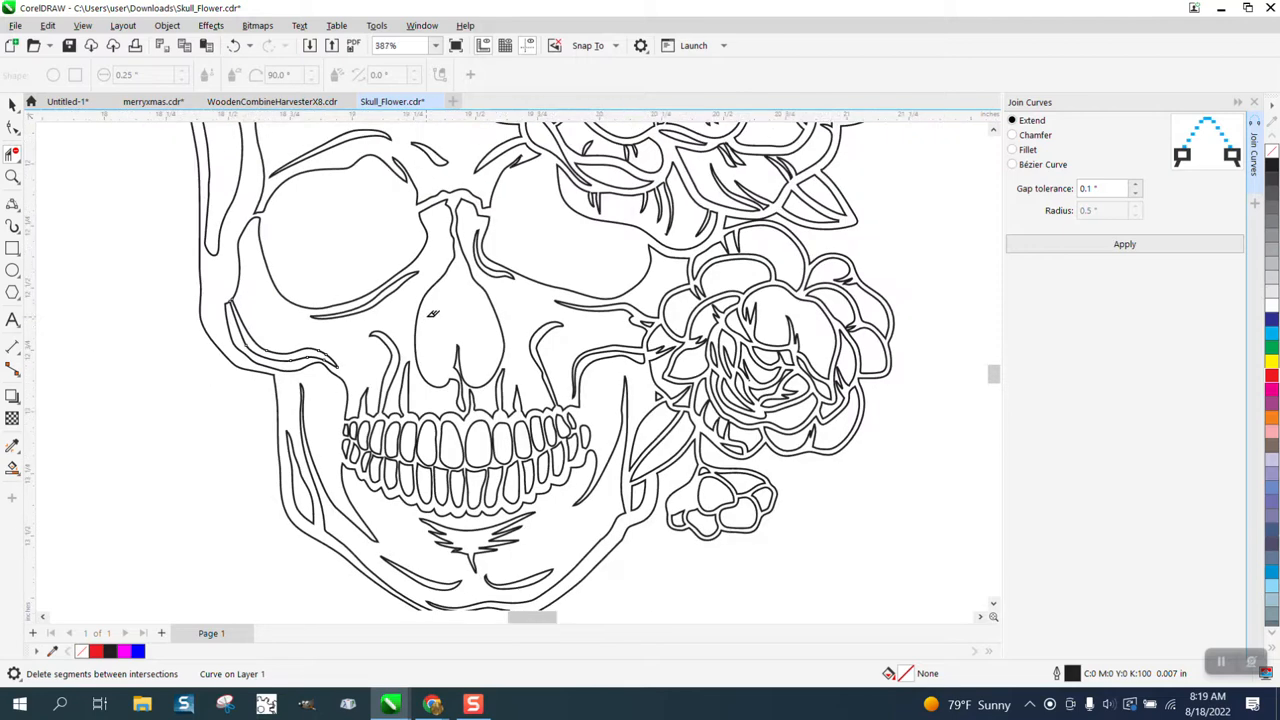
{"action": "scroll", "coordinate": [407, 456], "scroll_direction": "down", "scroll_amount": 1}
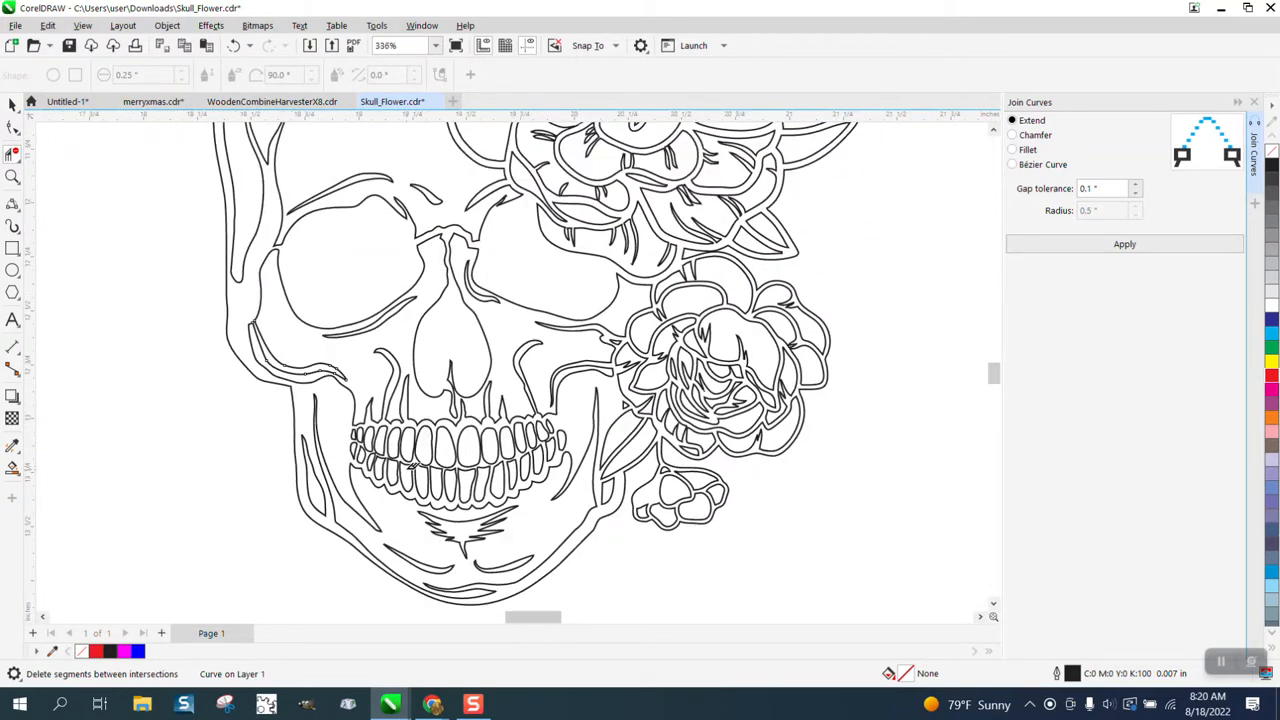
- Extend the left eyebrow sliver's outer tip across the skull outline beside the eye socket and delete the overlapping segments
{"action": "left_click", "coordinate": [12, 177]}
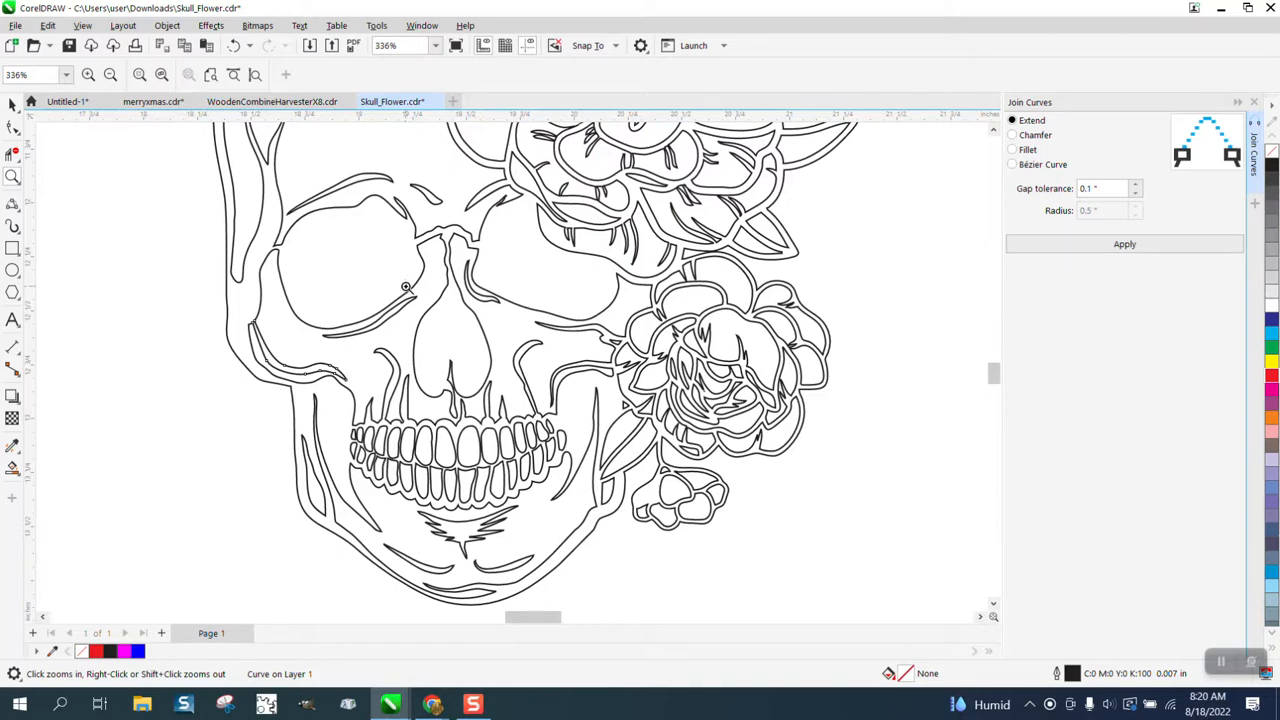
{"action": "left_click_drag", "start_coordinate": [242, 177], "coordinate": [390, 273]}
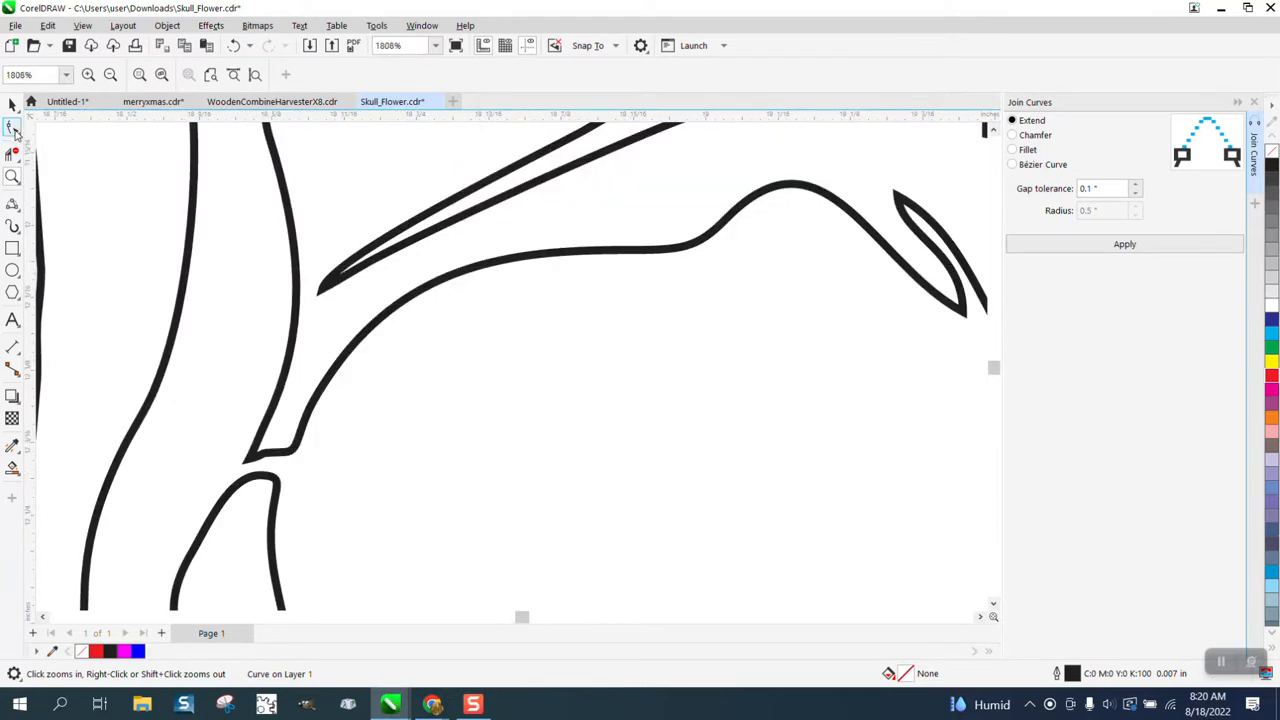
{"action": "left_click", "coordinate": [12, 128]}
{"action": "left_click", "coordinate": [336, 287]}
{"action": "left_click_drag", "start_coordinate": [309, 287], "coordinate": [245, 313]}
{"action": "left_click", "coordinate": [12, 152]}
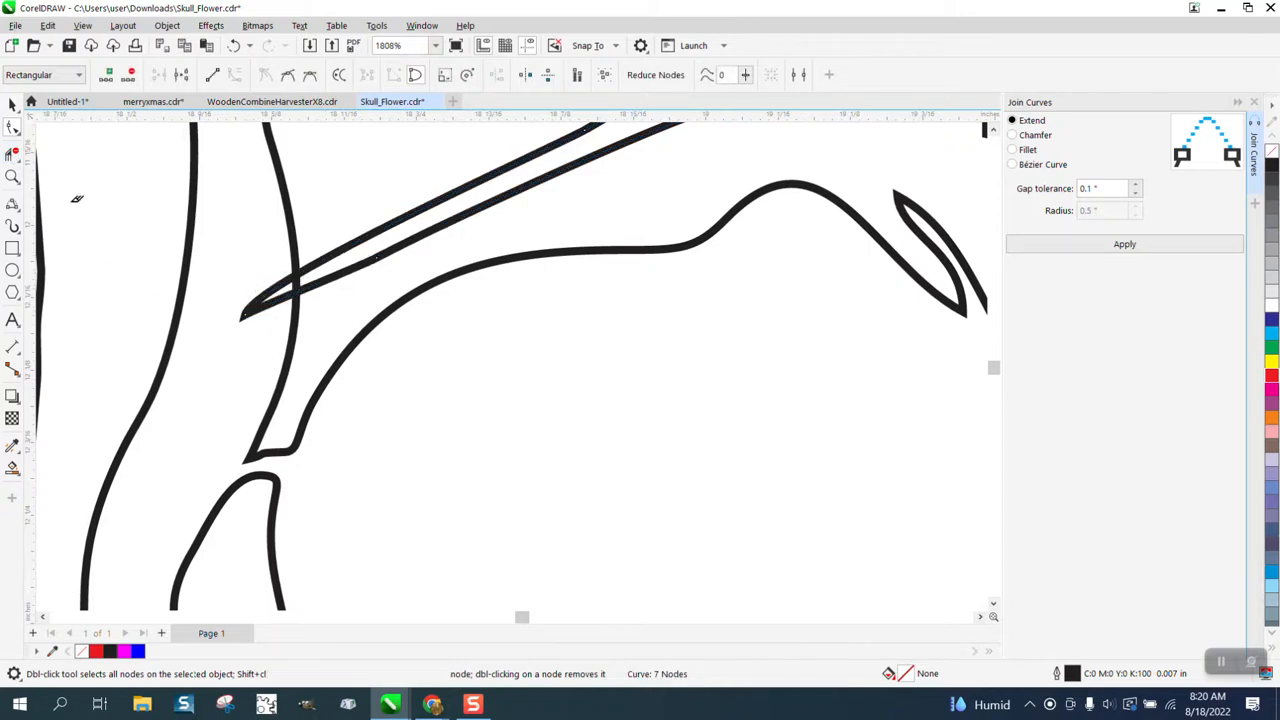
{"action": "left_click", "coordinate": [292, 291]}
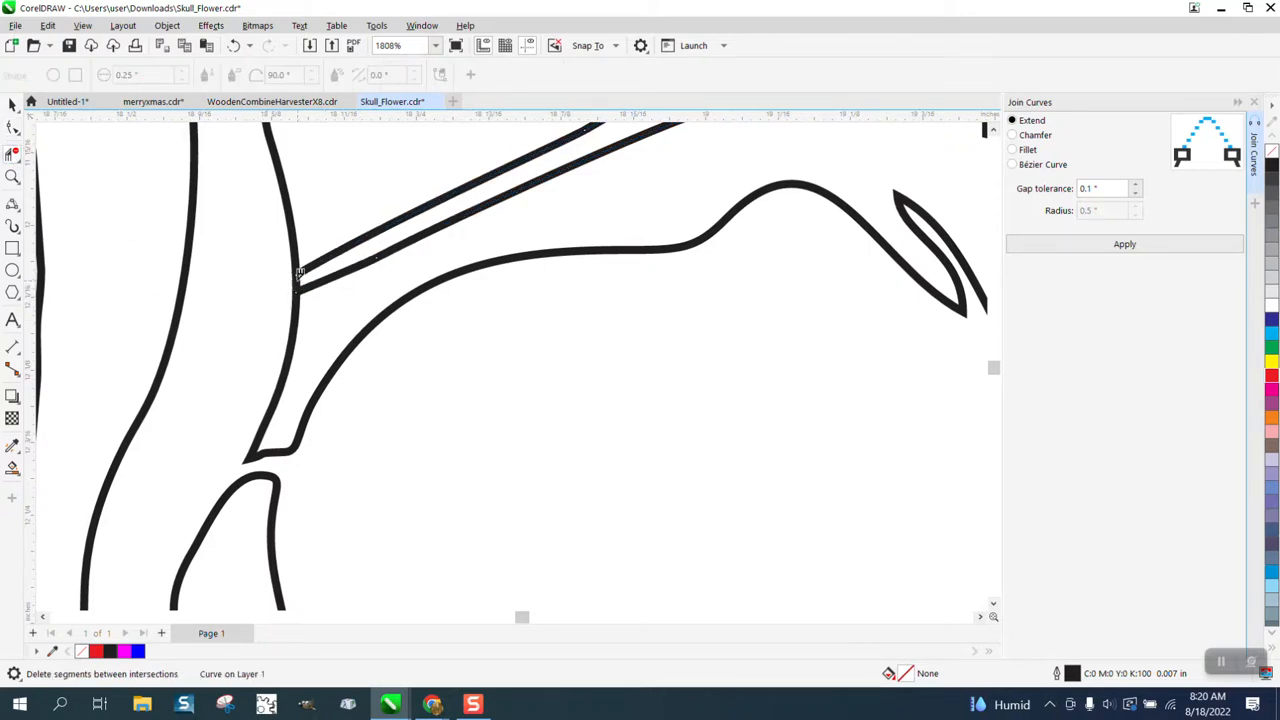
{"action": "scroll", "coordinate": [193, 343], "scroll_direction": "down", "scroll_amount": 2}
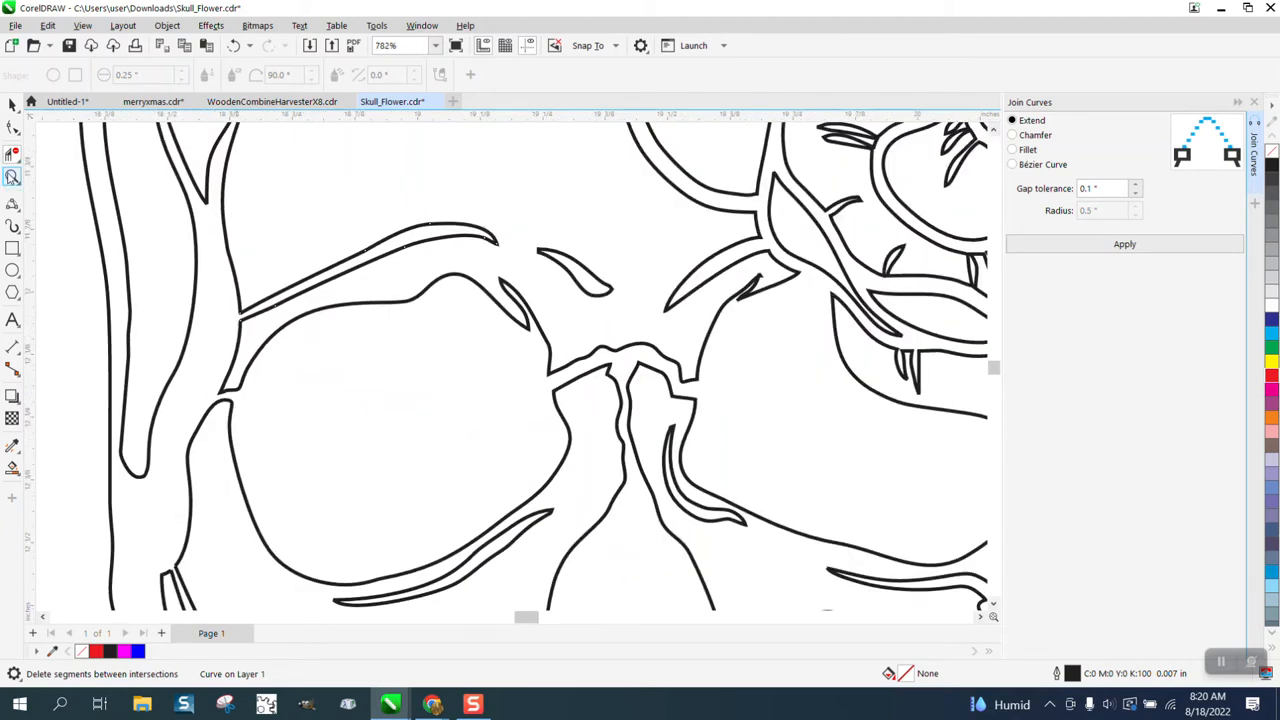
- Stretch the upper end of the small sliver between the brows until it overlaps the left eyebrow sliver's inner end
{"action": "left_click", "coordinate": [12, 175]}
{"action": "left_click_drag", "start_coordinate": [390, 195], "coordinate": [748, 371]}
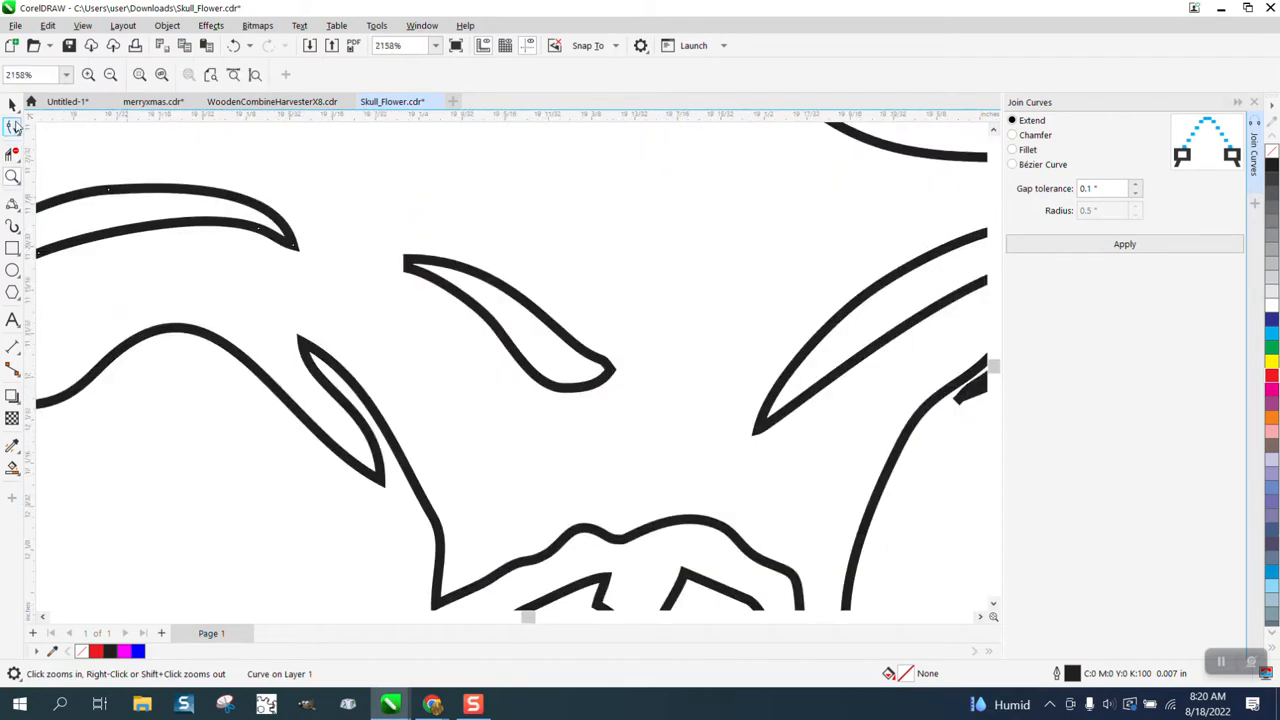
{"action": "left_click", "coordinate": [14, 126]}
{"action": "left_click", "coordinate": [414, 268]}
{"action": "left_click", "coordinate": [409, 265]}
{"action": "left_click_drag", "start_coordinate": [409, 268], "coordinate": [256, 226]}
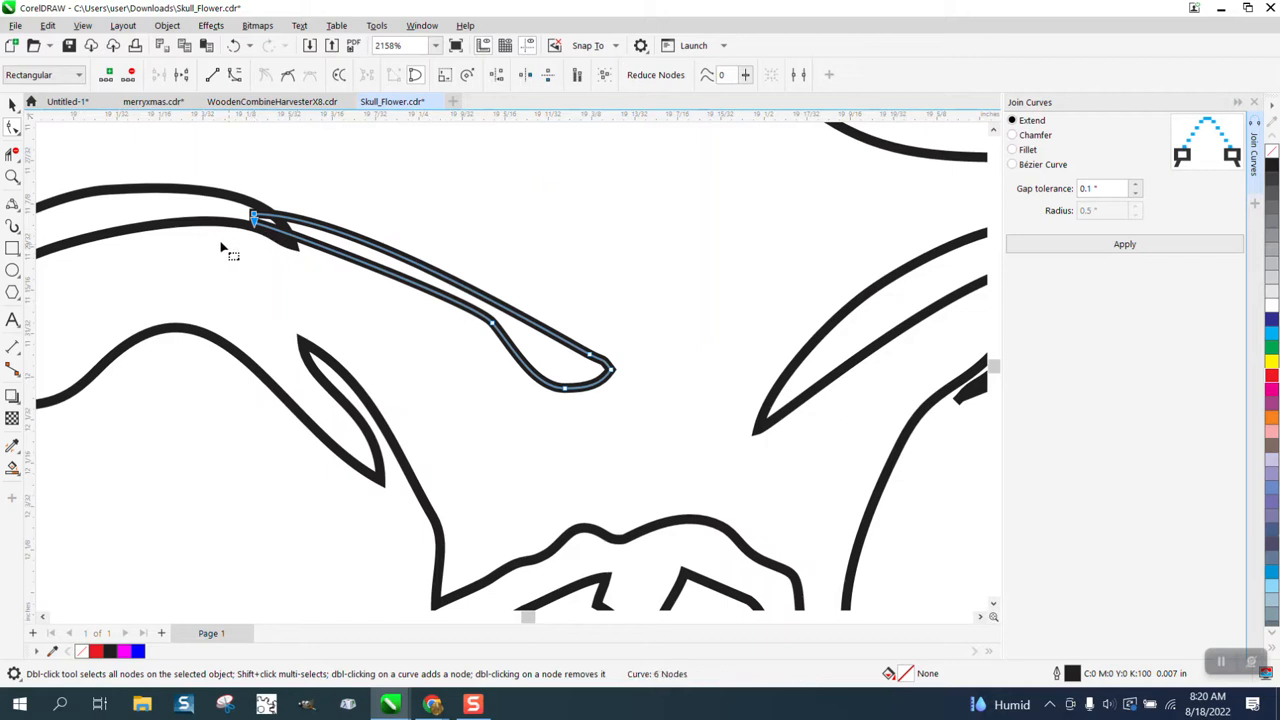
- Delete the overlapping end segments where the small brow sliver meets the left eyebrow sliver so both become one shape
{"action": "left_click", "coordinate": [12, 176]}
{"action": "left_click_drag", "start_coordinate": [205, 184], "coordinate": [478, 324]}
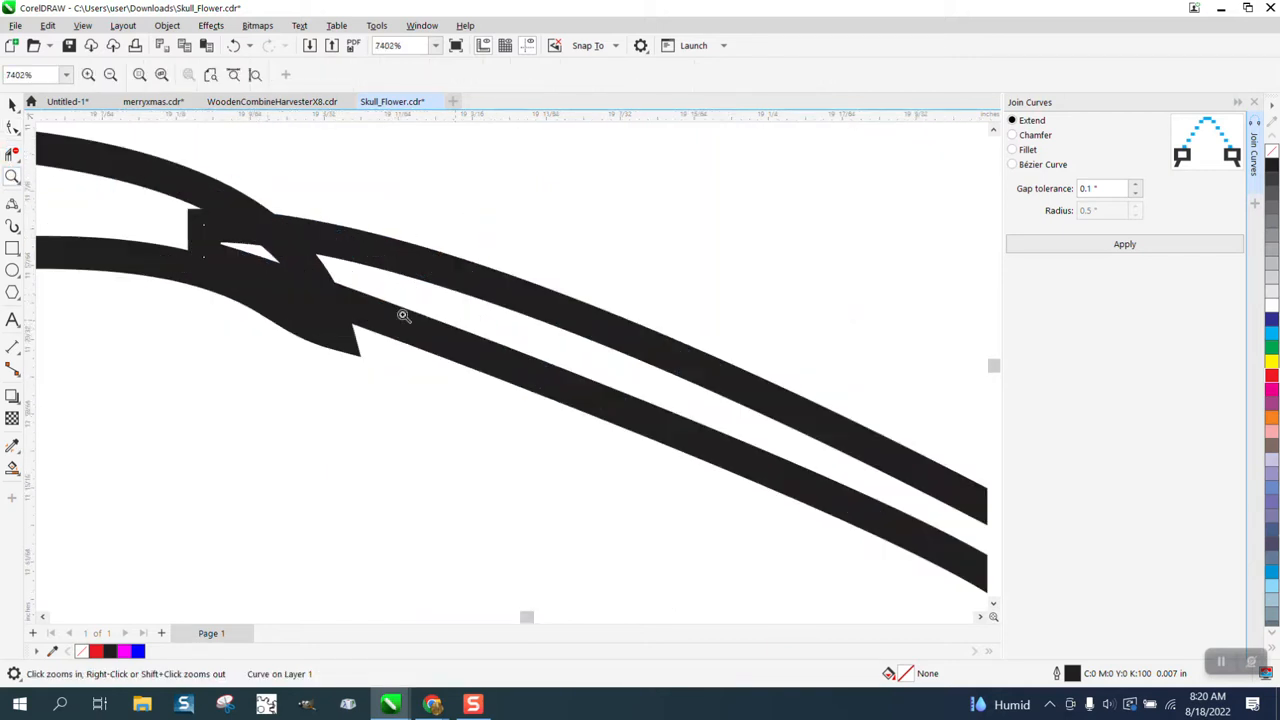
{"action": "left_click", "coordinate": [206, 231]}
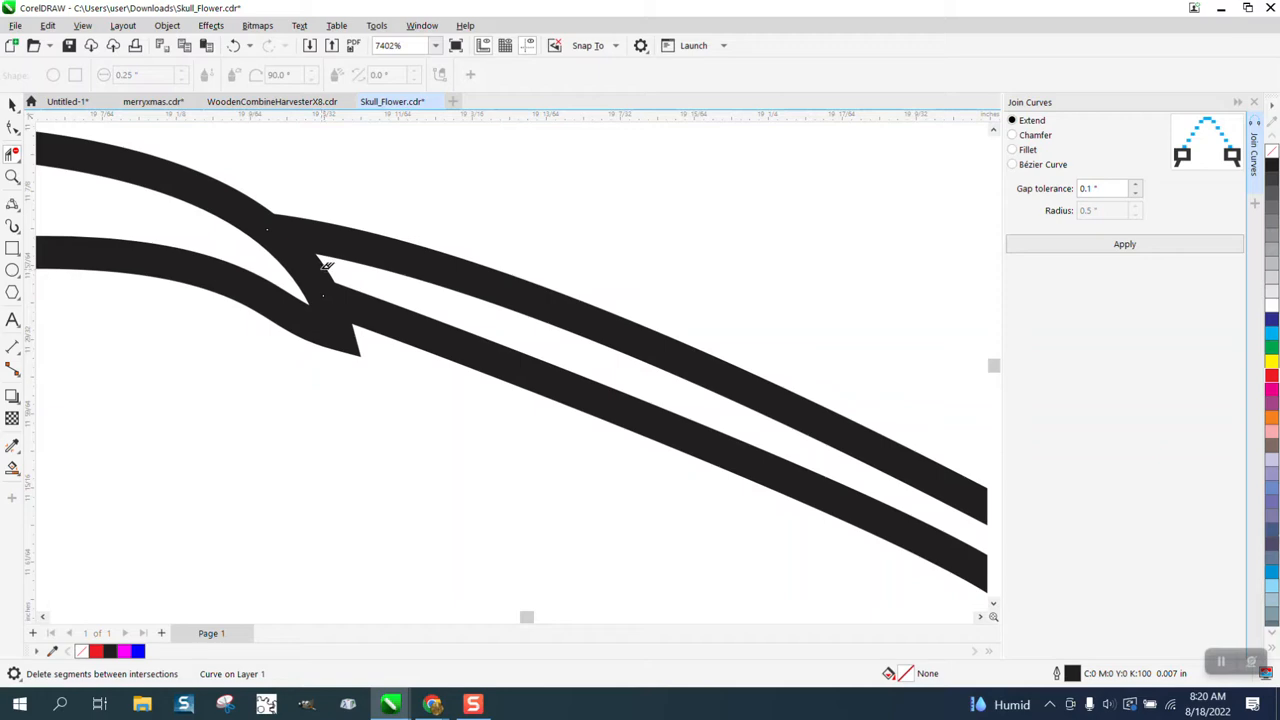
{"action": "left_click", "coordinate": [310, 266]}
{"action": "scroll", "coordinate": [351, 277], "scroll_direction": "down", "scroll_amount": 4}
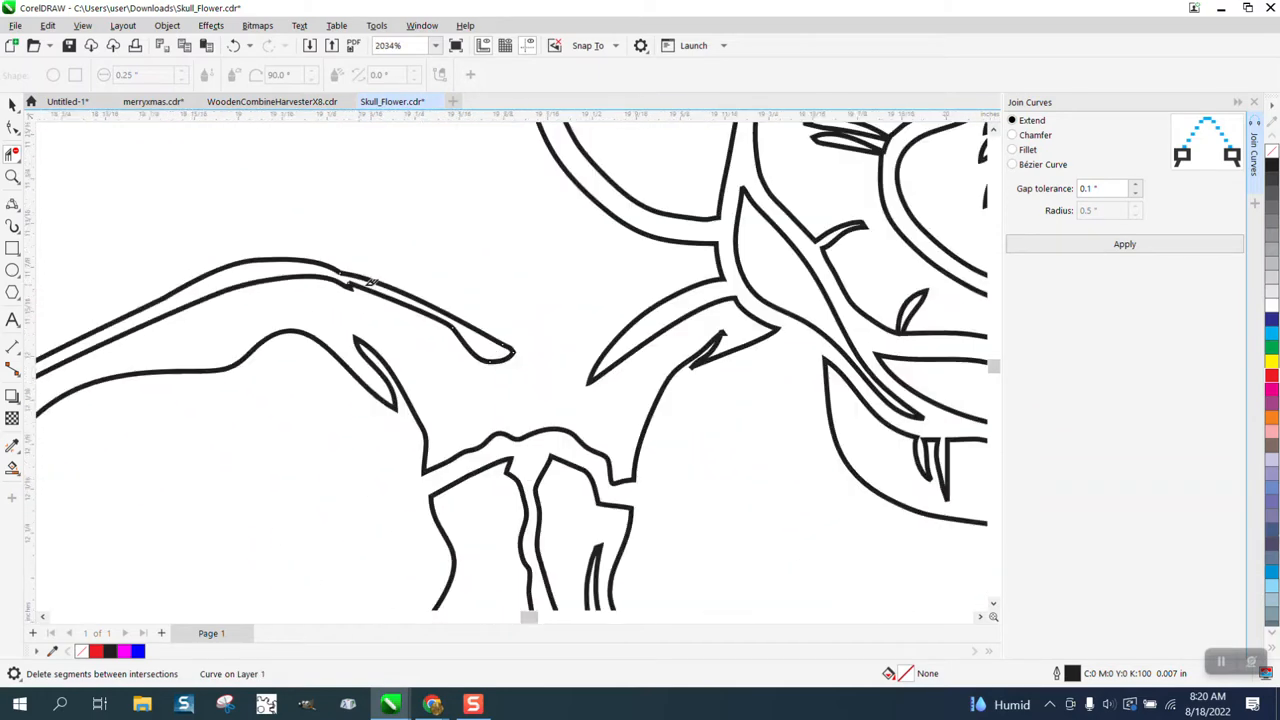
{"action": "scroll", "coordinate": [430, 287], "scroll_direction": "down", "scroll_amount": 3}
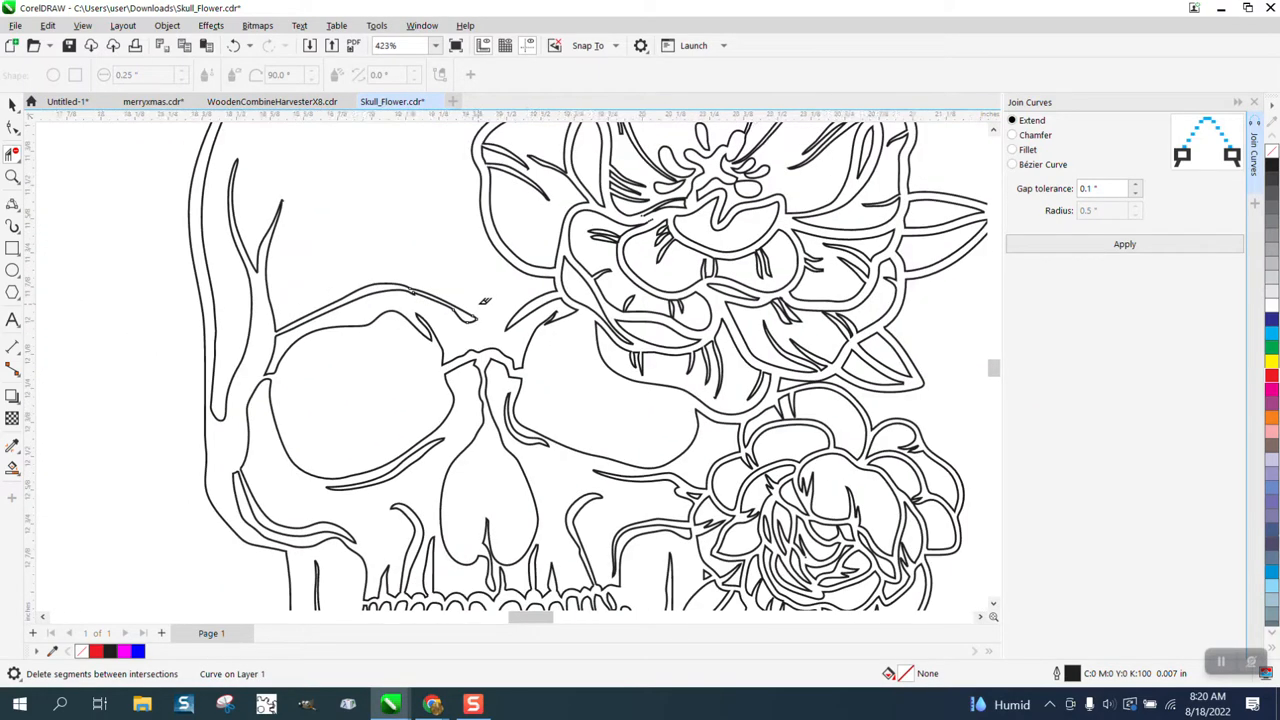
- Pull the upper tip of the curved sliver beside the right eye socket across the ledge above and reshape its upper side wider
{"action": "double_click", "coordinate": [11, 179]}
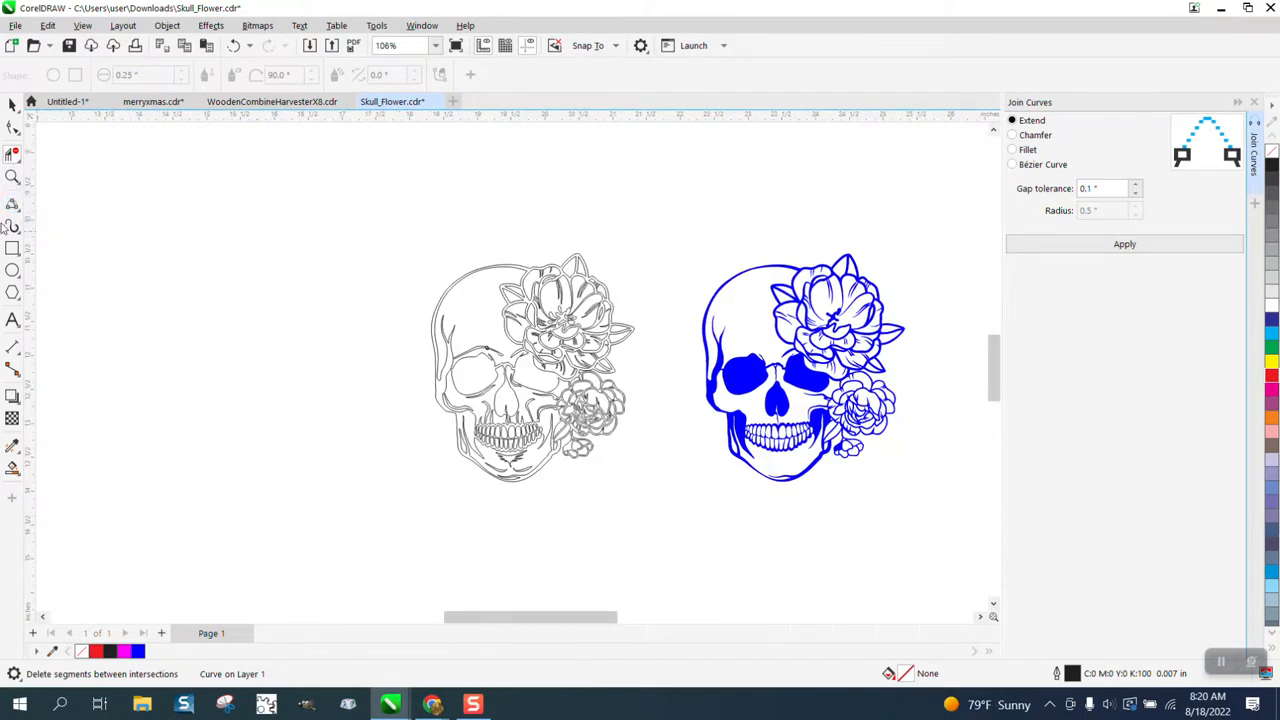
{"action": "left_click", "coordinate": [12, 177]}
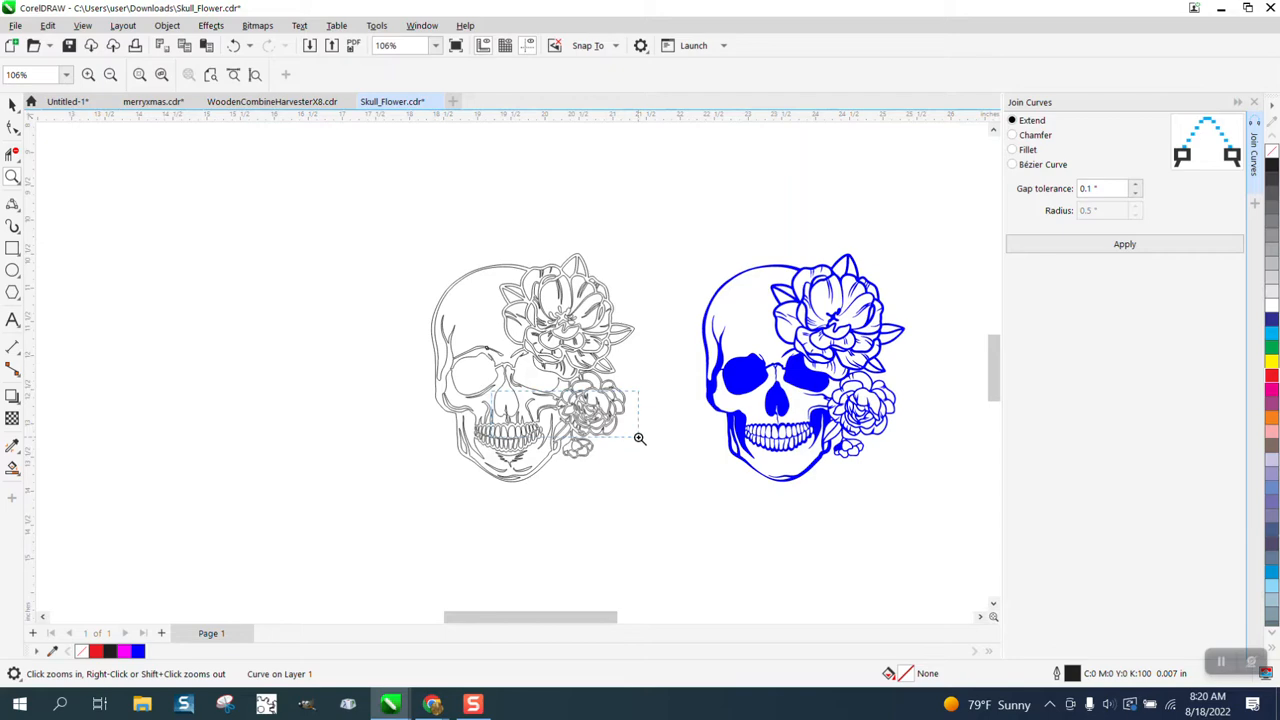
{"action": "left_click_drag", "start_coordinate": [626, 437], "coordinate": [640, 438]}
{"action": "scroll", "coordinate": [472, 325], "scroll_direction": "down", "scroll_amount": 1}
{"action": "left_click_drag", "start_coordinate": [229, 127], "coordinate": [376, 247]}
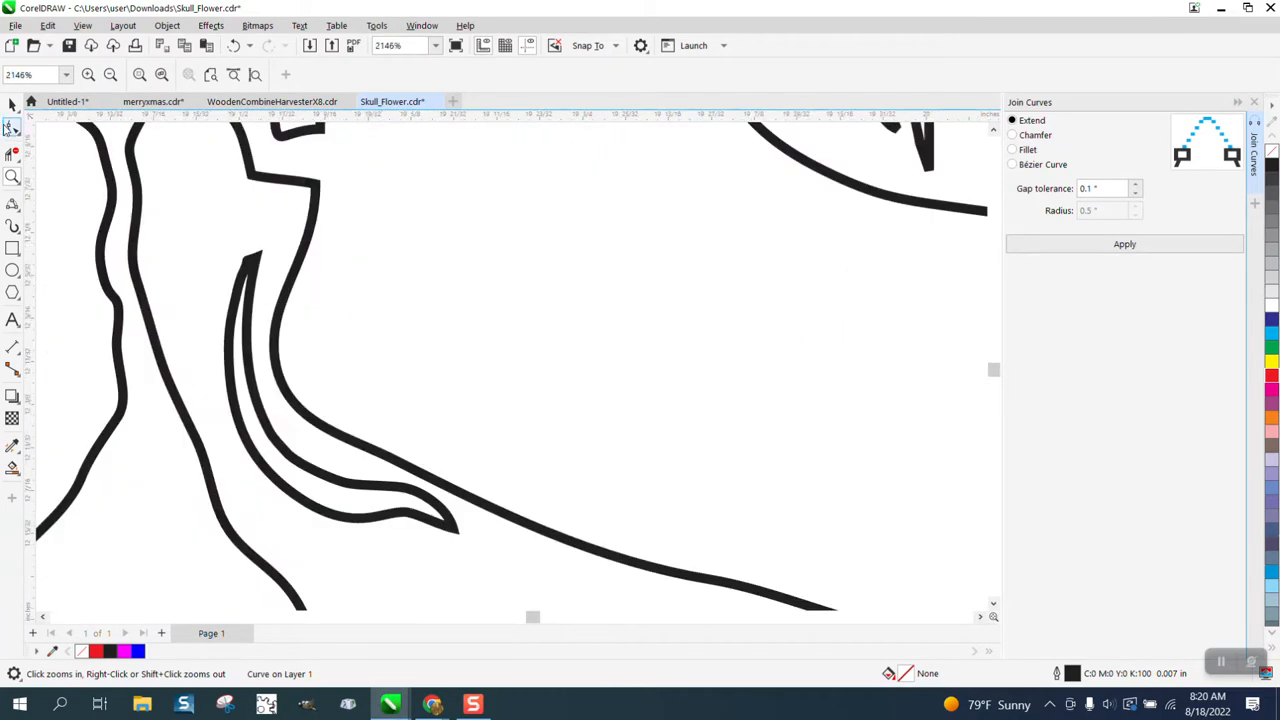
{"action": "left_click", "coordinate": [12, 127]}
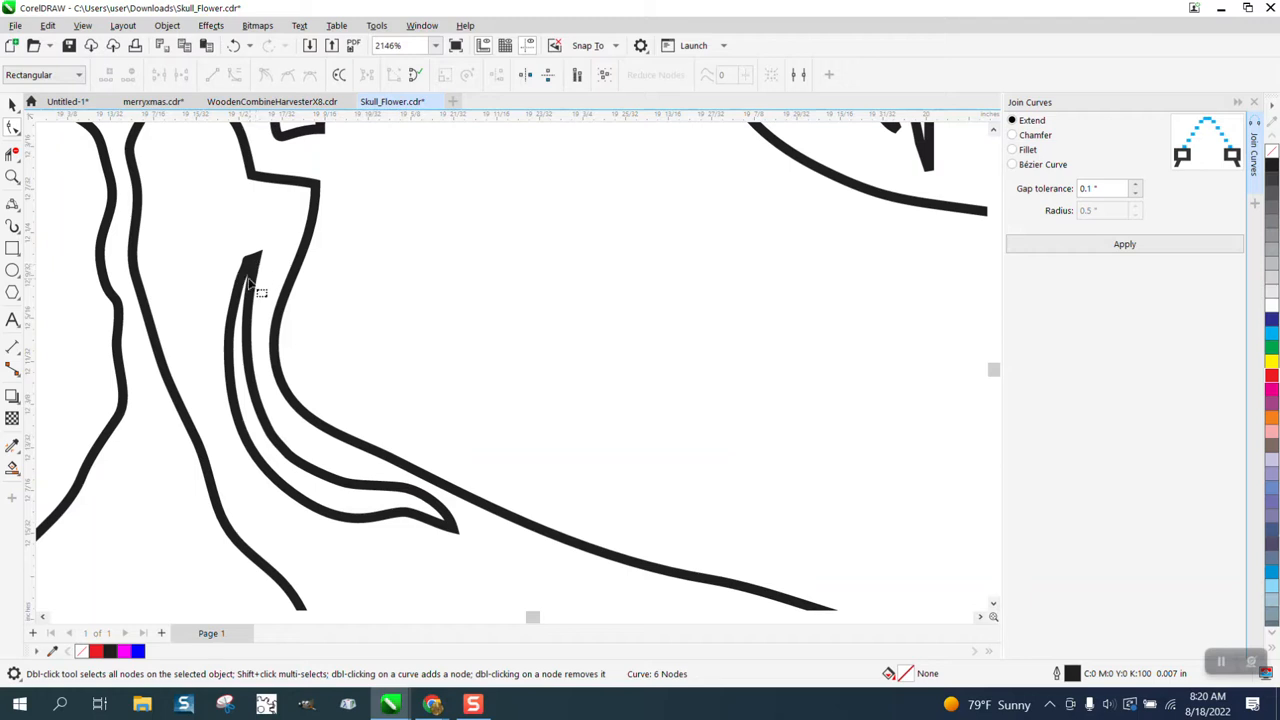
{"action": "left_click", "coordinate": [250, 285]}
{"action": "left_click_drag", "start_coordinate": [252, 258], "coordinate": [285, 163]}
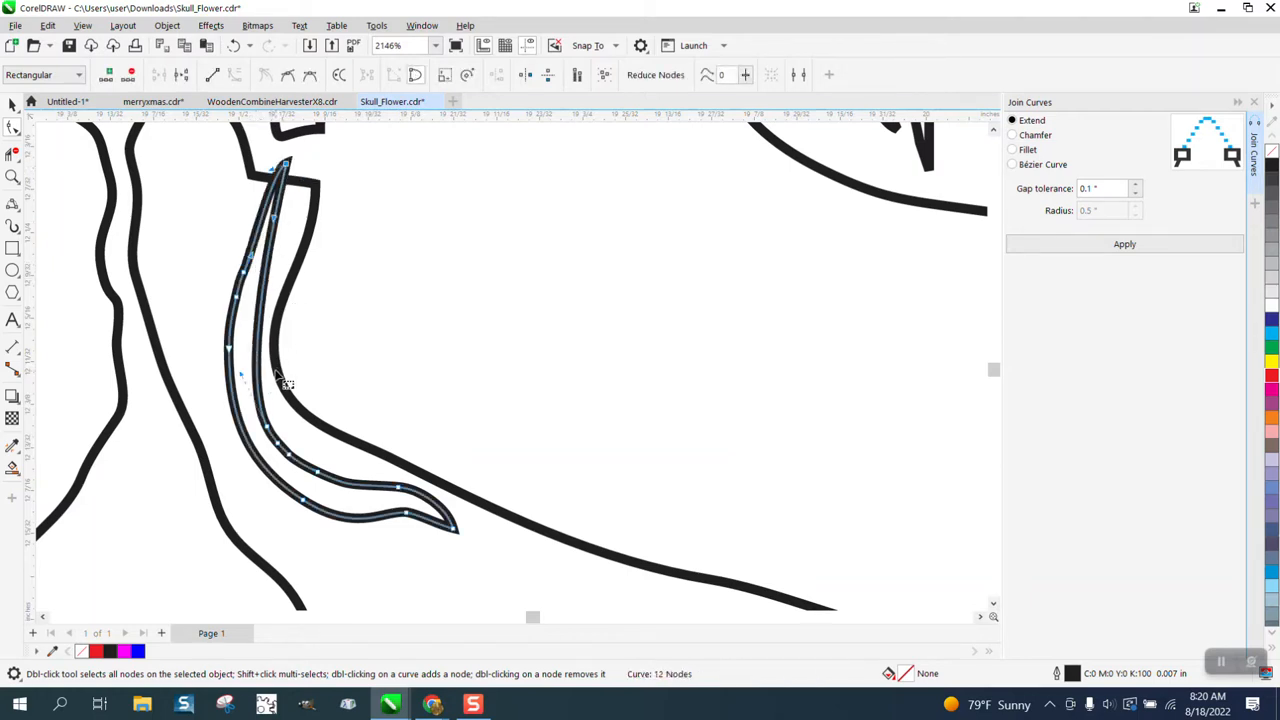
{"action": "left_click_drag", "start_coordinate": [238, 288], "coordinate": [236, 249]}
{"action": "left_click", "coordinate": [285, 164]}
{"action": "left_click_drag", "start_coordinate": [272, 168], "coordinate": [410, 256]}
- Delete the ledge segment between that sliver's sides and the sliver's tip protruding above it
{"action": "left_click", "coordinate": [12, 176]}
{"action": "left_click", "coordinate": [12, 152]}
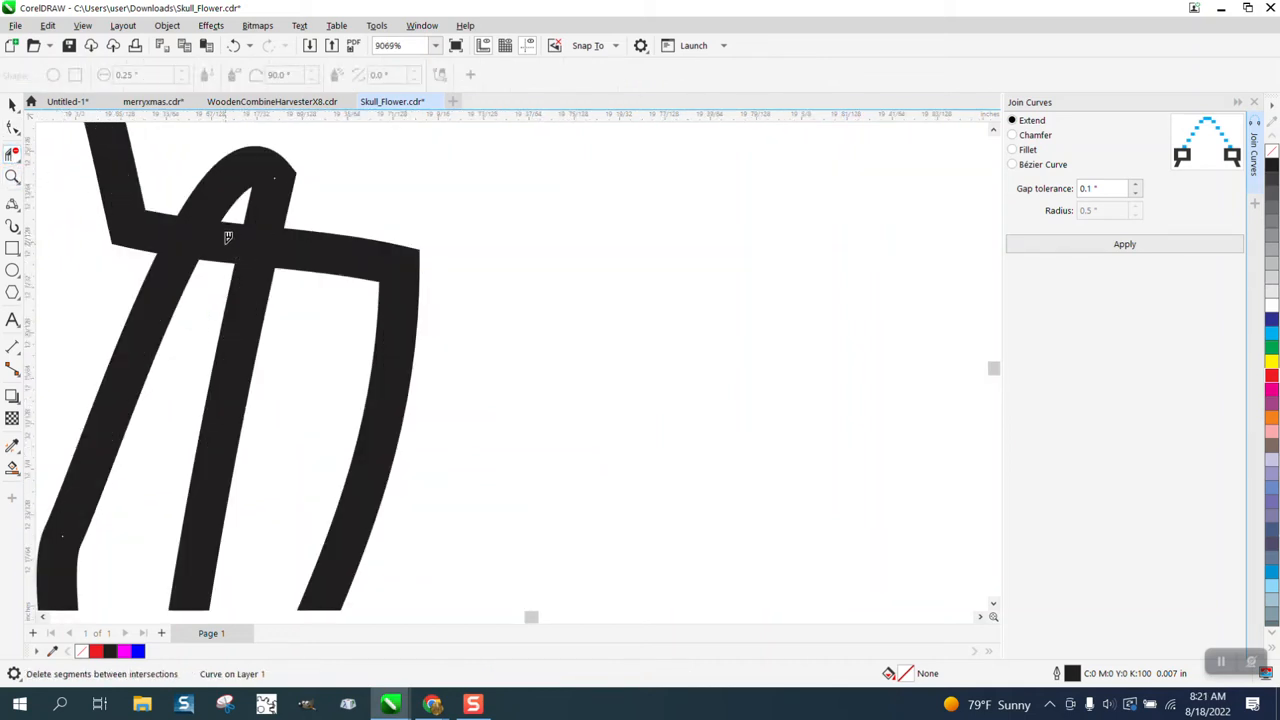
{"action": "left_click", "coordinate": [228, 238]}
{"action": "left_click", "coordinate": [273, 183]}
{"action": "scroll", "coordinate": [254, 207], "scroll_direction": "down", "scroll_amount": 1}
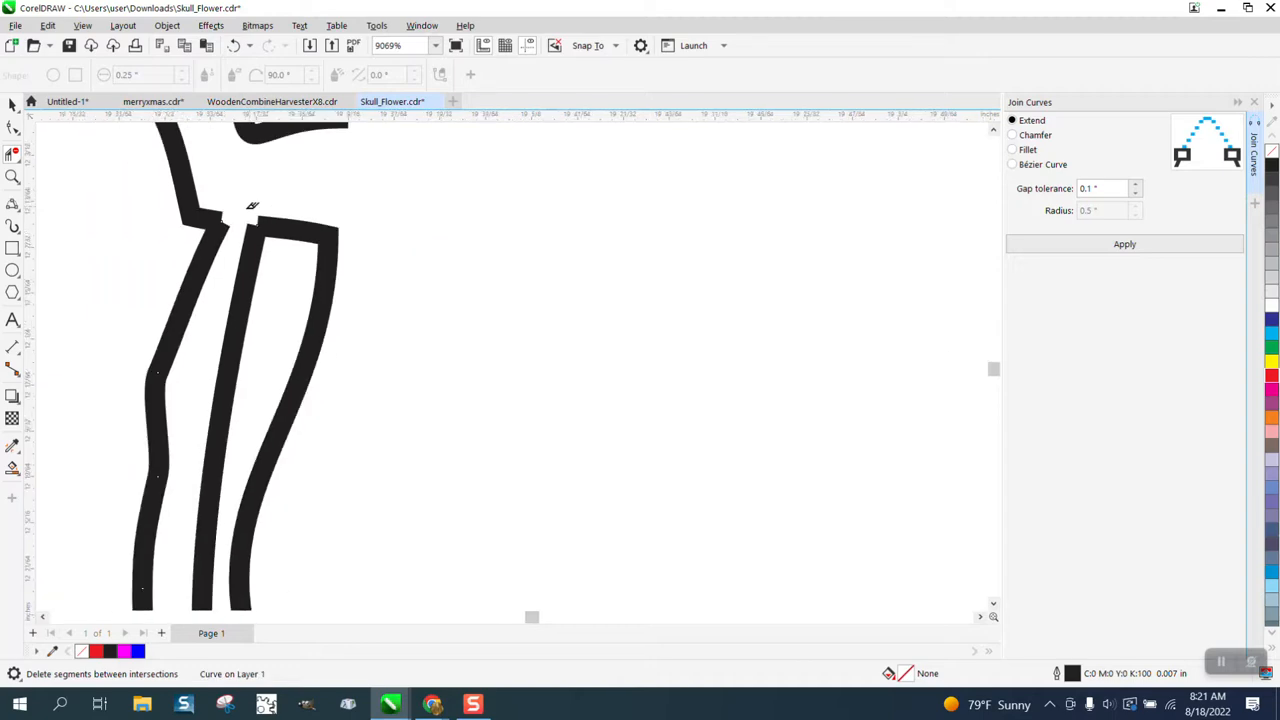
{"action": "scroll", "coordinate": [252, 206], "scroll_direction": "down", "scroll_amount": 4}
{"action": "scroll", "coordinate": [246, 218], "scroll_direction": "down", "scroll_amount": 2}
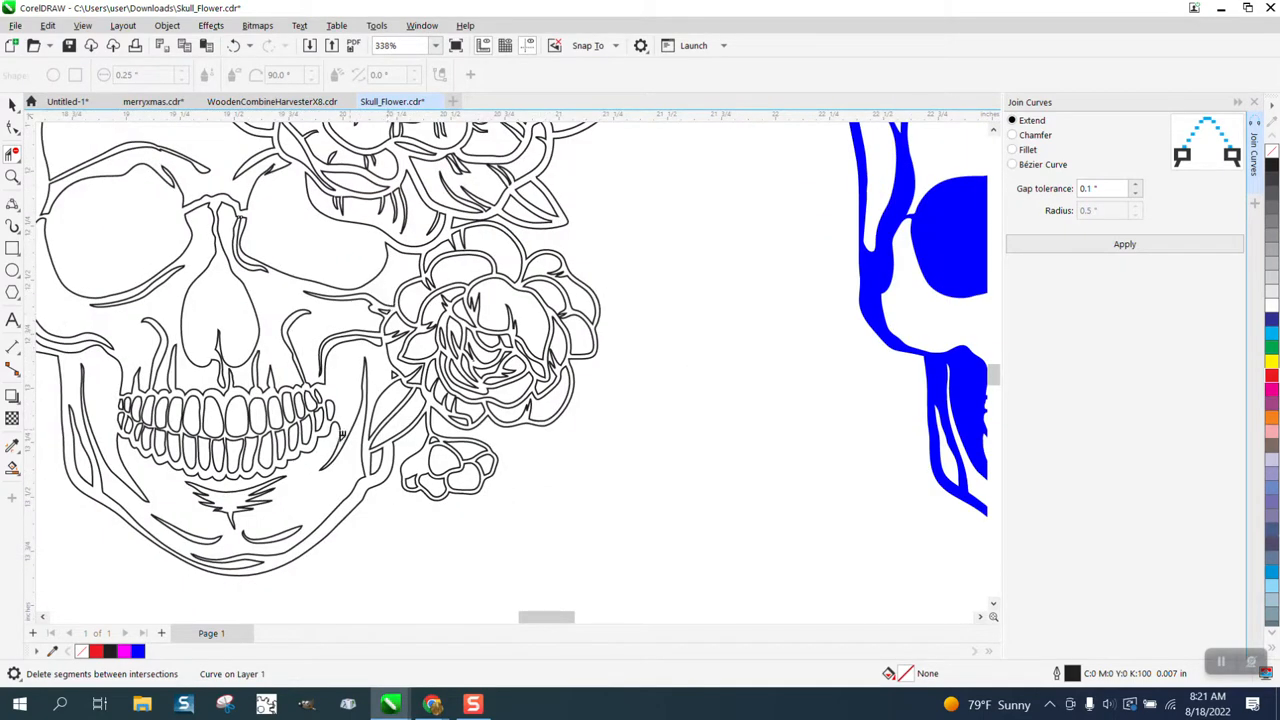
- Examine the jagged shading shape on the chin up close for touching or overlapping lines
{"action": "left_click", "coordinate": [12, 176]}
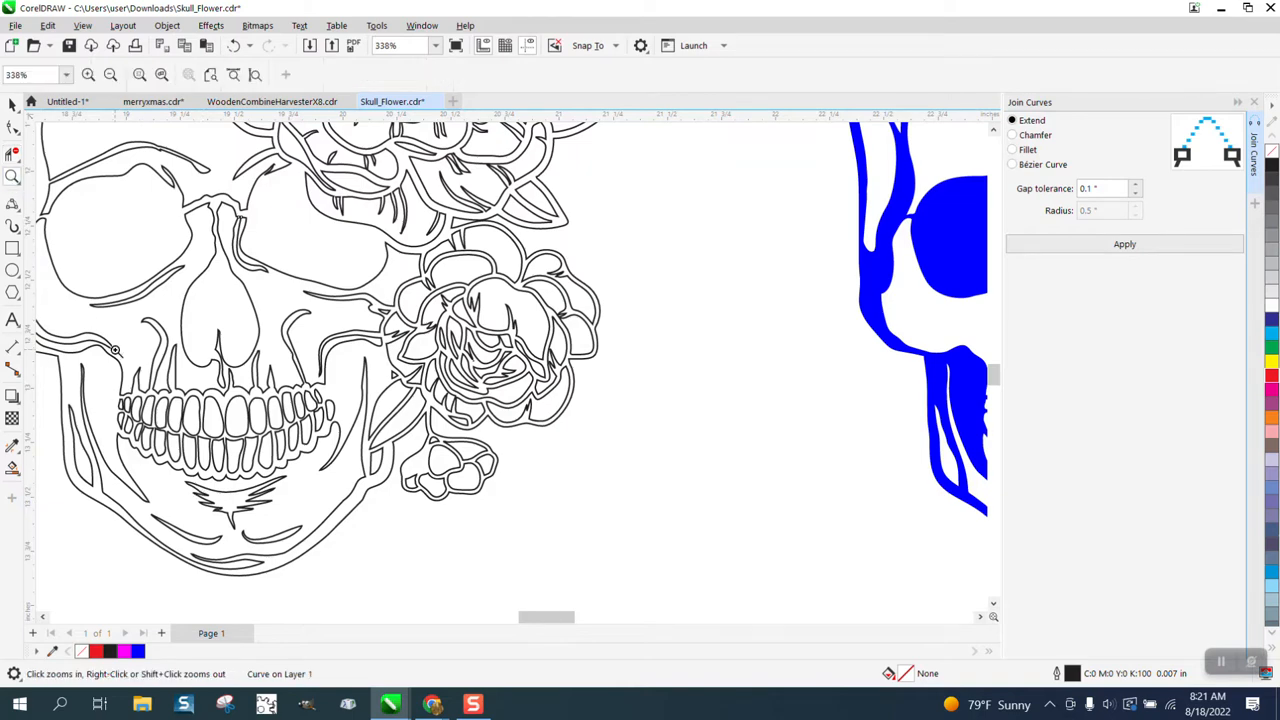
{"action": "left_click_drag", "start_coordinate": [339, 585], "coordinate": [339, 585]}
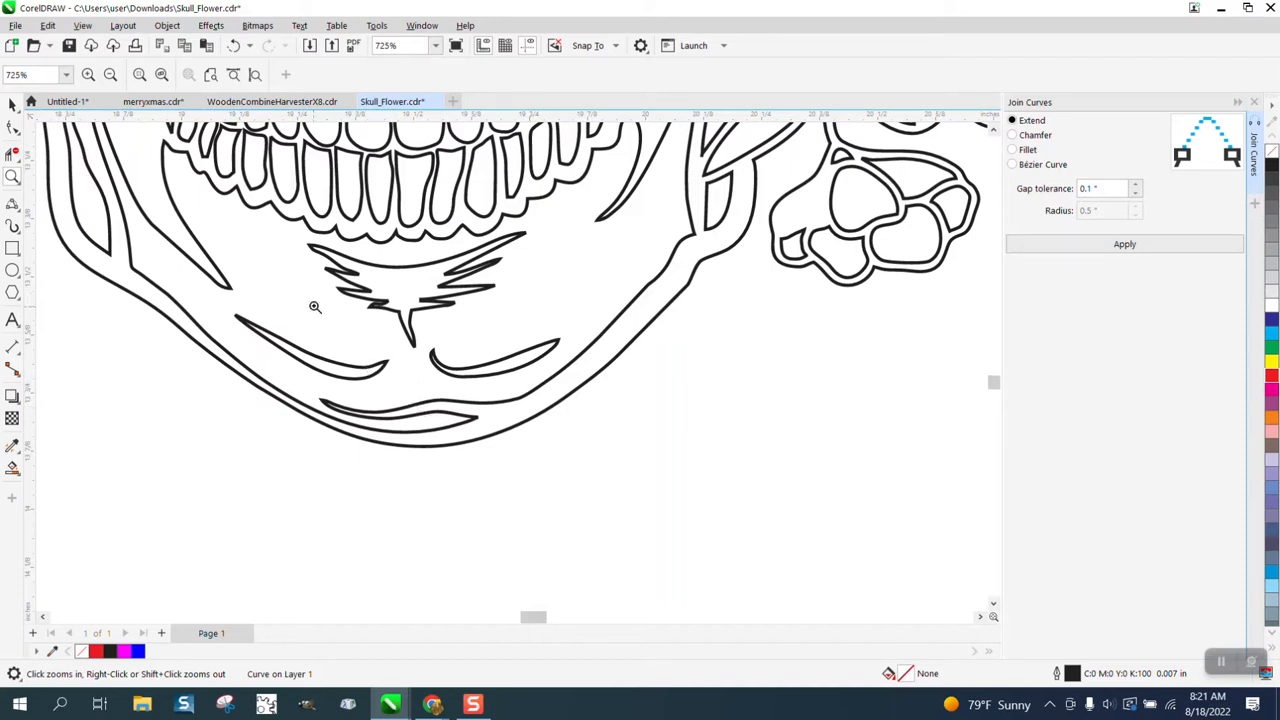
{"action": "left_click_drag", "start_coordinate": [264, 226], "coordinate": [612, 487]}
{"action": "left_click_drag", "start_coordinate": [342, 236], "coordinate": [389, 292]}
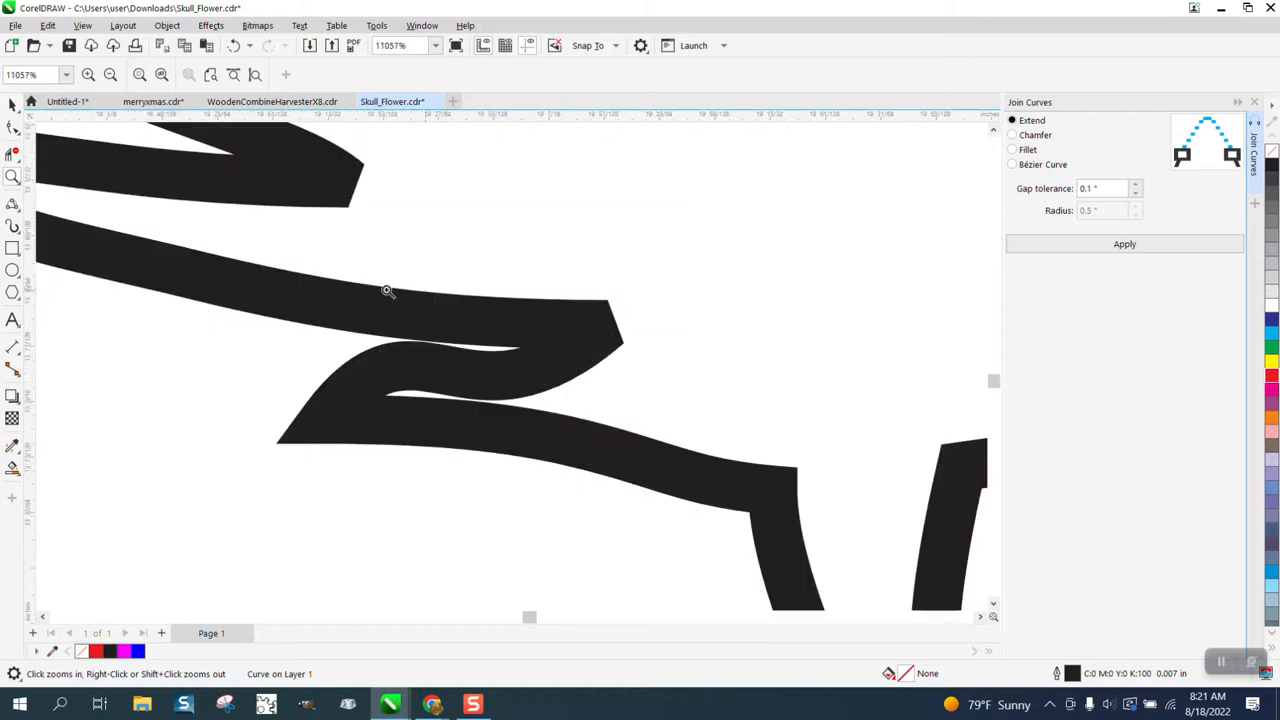
{"action": "left_click", "coordinate": [10, 127]}
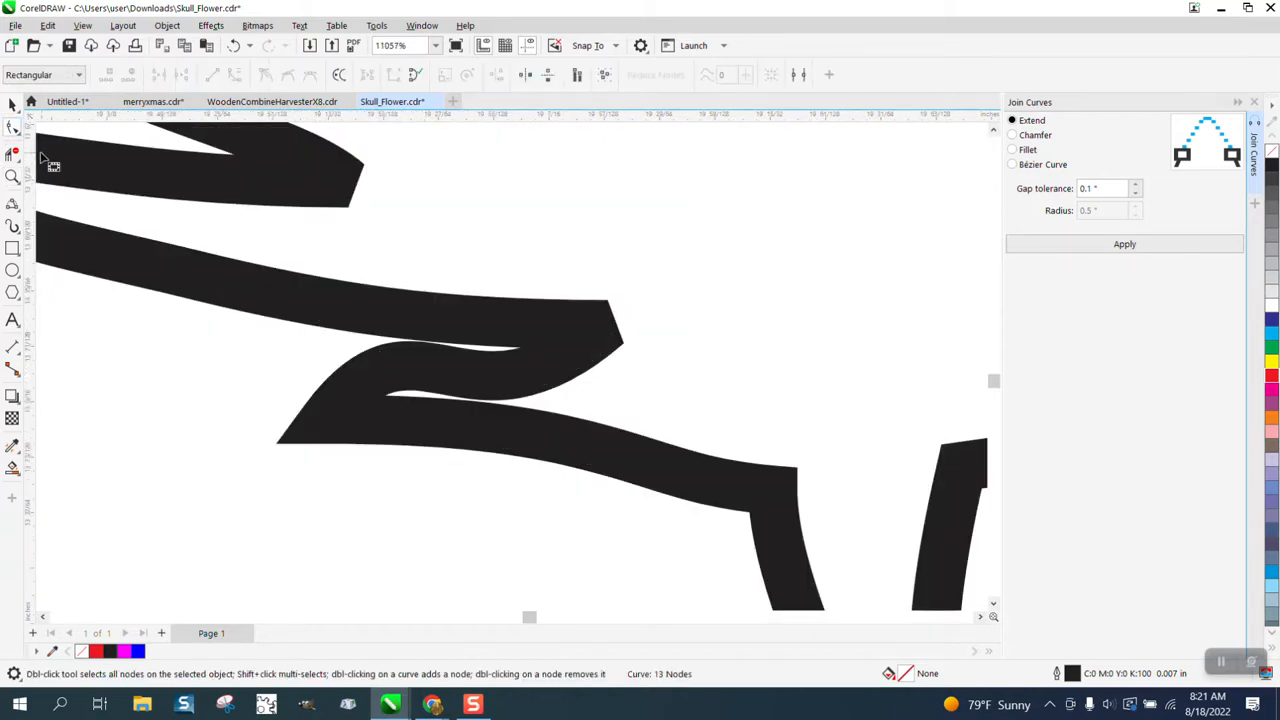
{"action": "left_click", "coordinate": [12, 104]}
{"action": "scroll", "coordinate": [231, 285], "scroll_direction": "down", "scroll_amount": 5}
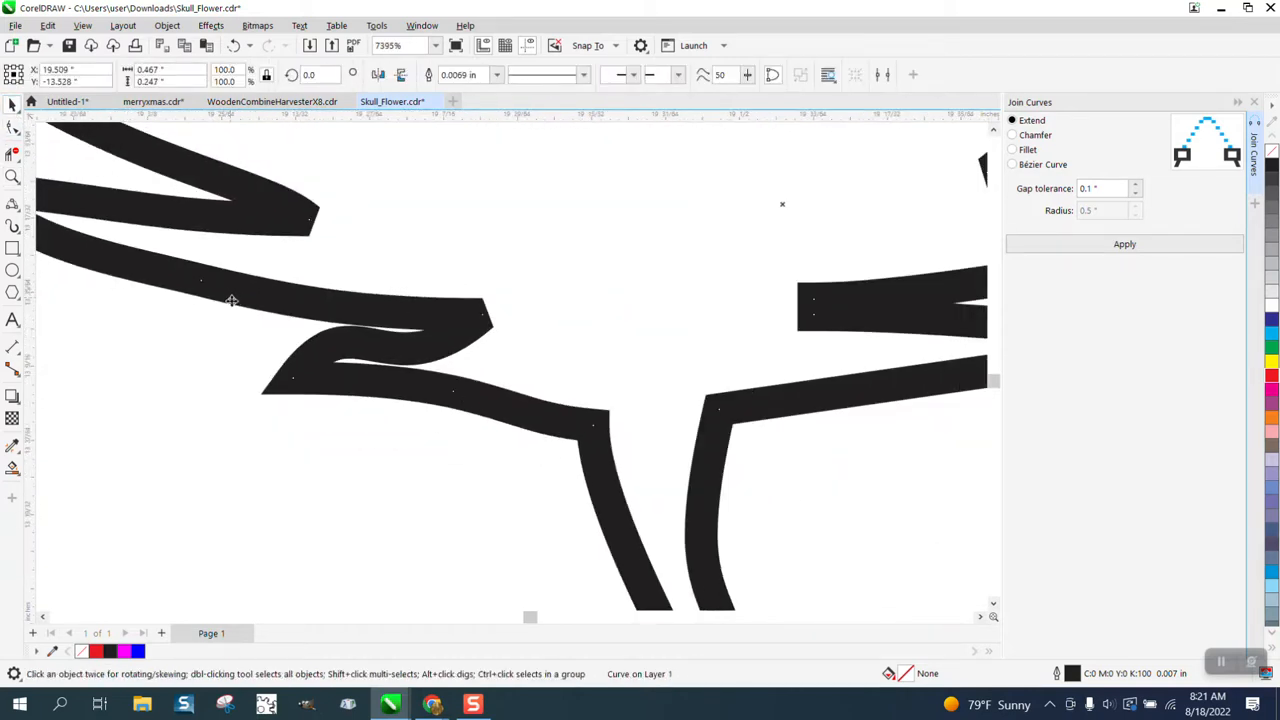
{"action": "scroll", "coordinate": [273, 341], "scroll_direction": "down", "scroll_amount": 15}
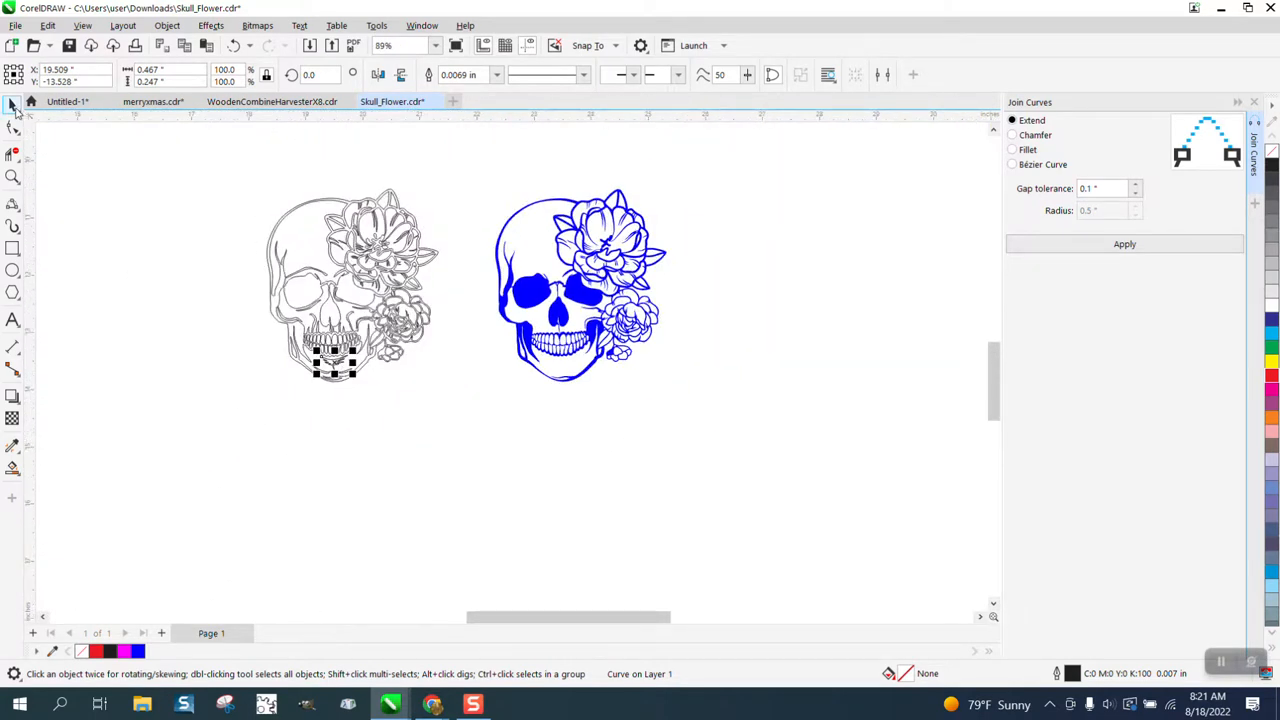
- Set the outline width of the entire outlined skull-and-flower drawing to Hairline and view the chin shading up close
{"action": "left_click_drag", "start_coordinate": [234, 163], "coordinate": [478, 379]}
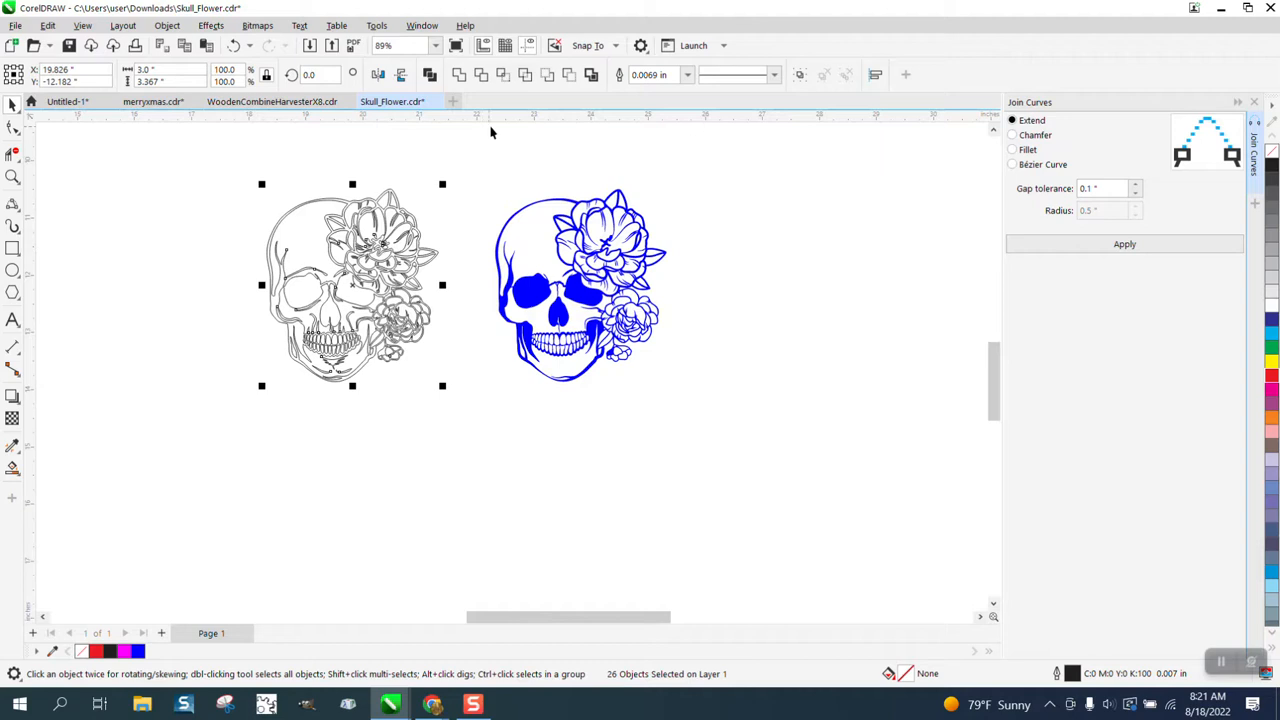
{"action": "left_click", "coordinate": [687, 75]}
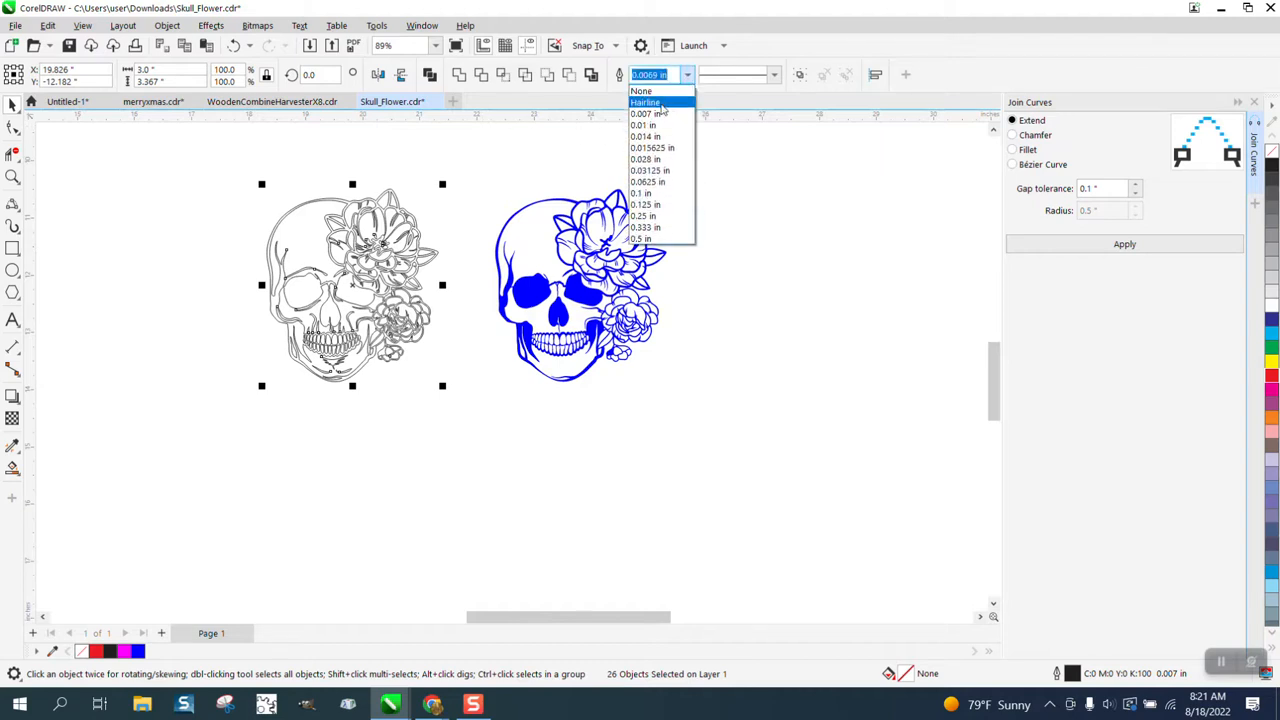
{"action": "left_click", "coordinate": [660, 110]}
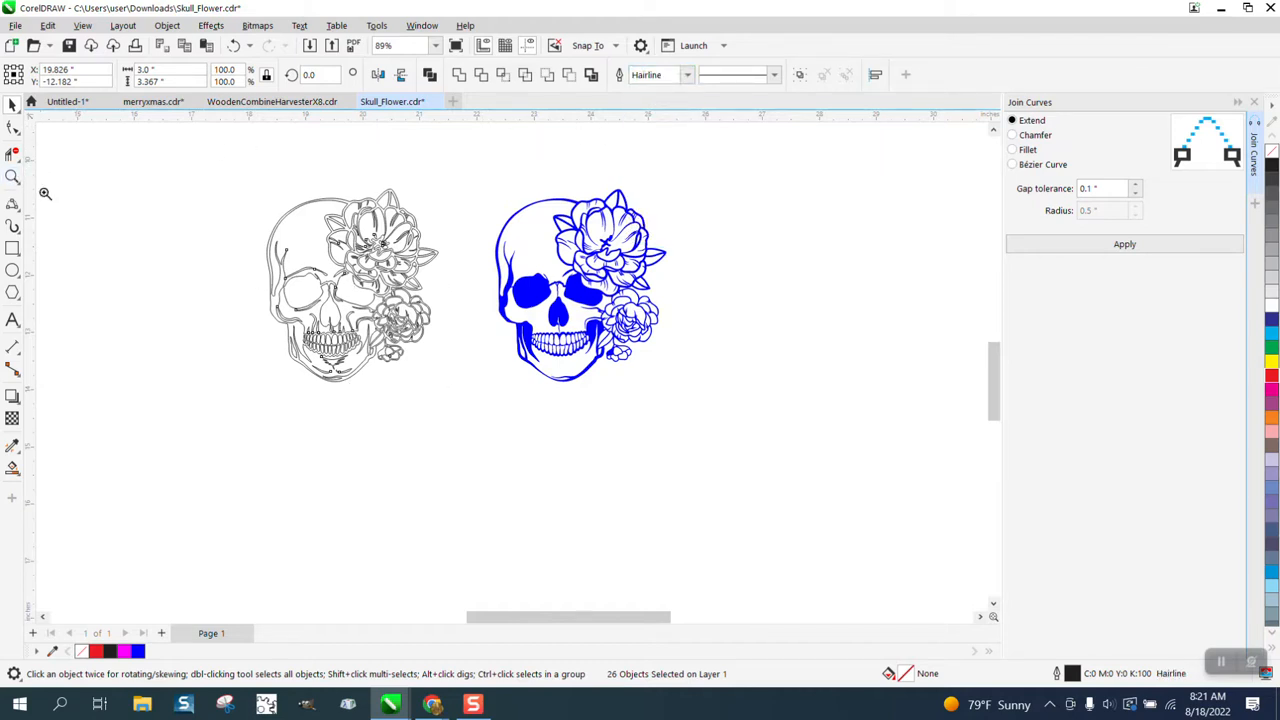
{"action": "key", "text": "z"}
{"action": "left_click_drag", "start_coordinate": [296, 312], "coordinate": [625, 550]}
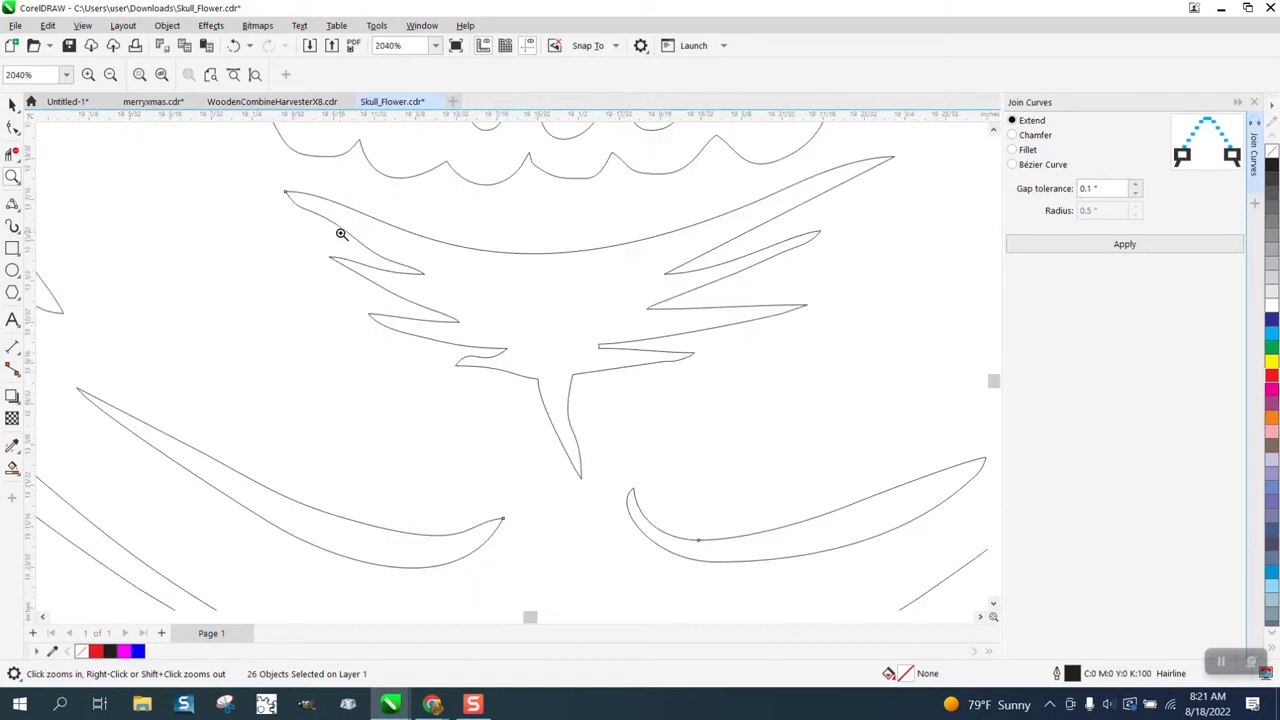
- Extend the chin shading's stem tip downward and pull the inner ends of the two curved slivers onto the stem
{"action": "scroll", "coordinate": [341, 240], "scroll_direction": "down", "scroll_amount": 1}
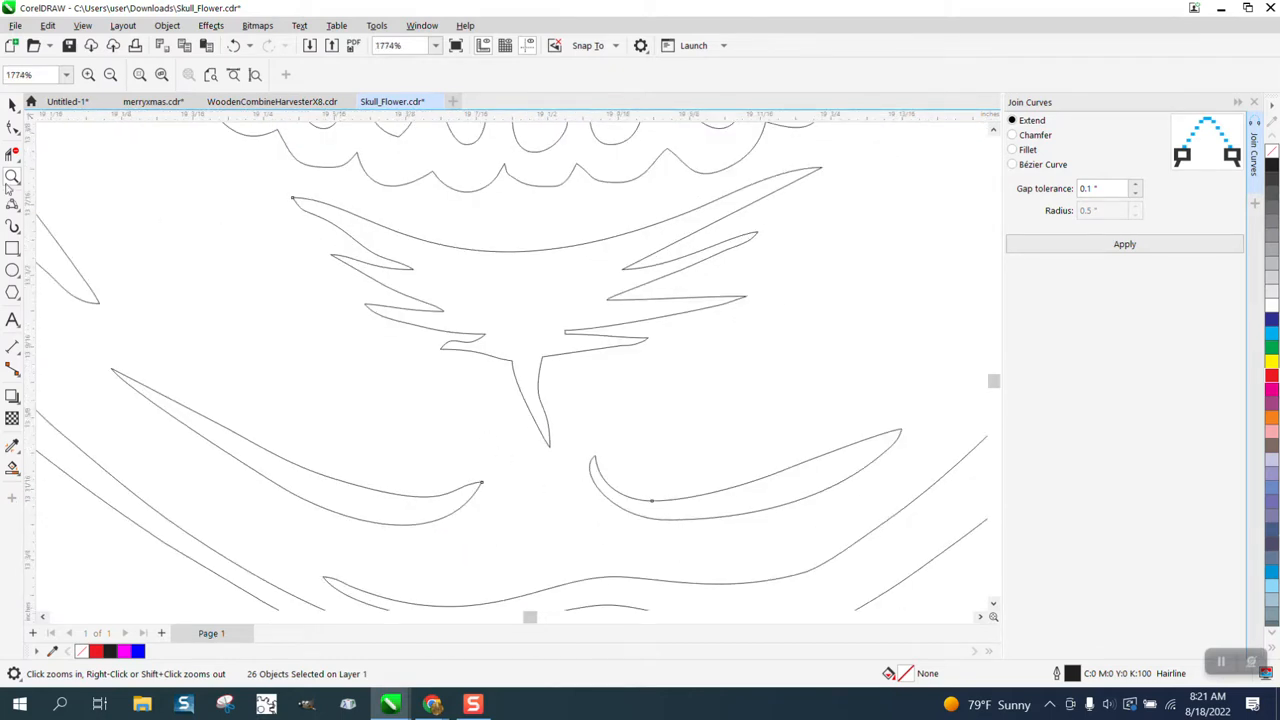
{"action": "left_click", "coordinate": [12, 127]}
{"action": "left_click_drag", "start_coordinate": [534, 429], "coordinate": [552, 532]}
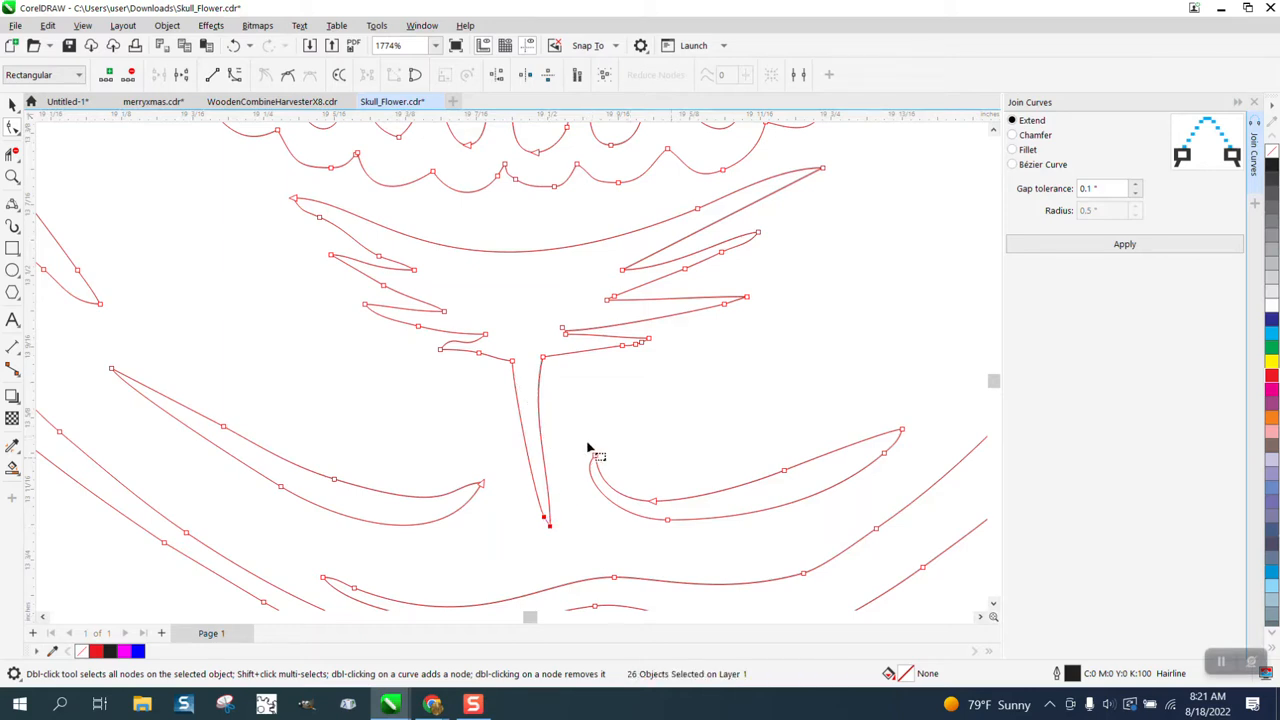
{"action": "left_click_drag", "start_coordinate": [689, 446], "coordinate": [585, 538]}
{"action": "left_click_drag", "start_coordinate": [594, 460], "coordinate": [542, 453]}
{"action": "left_click_drag", "start_coordinate": [457, 465], "coordinate": [542, 477]}
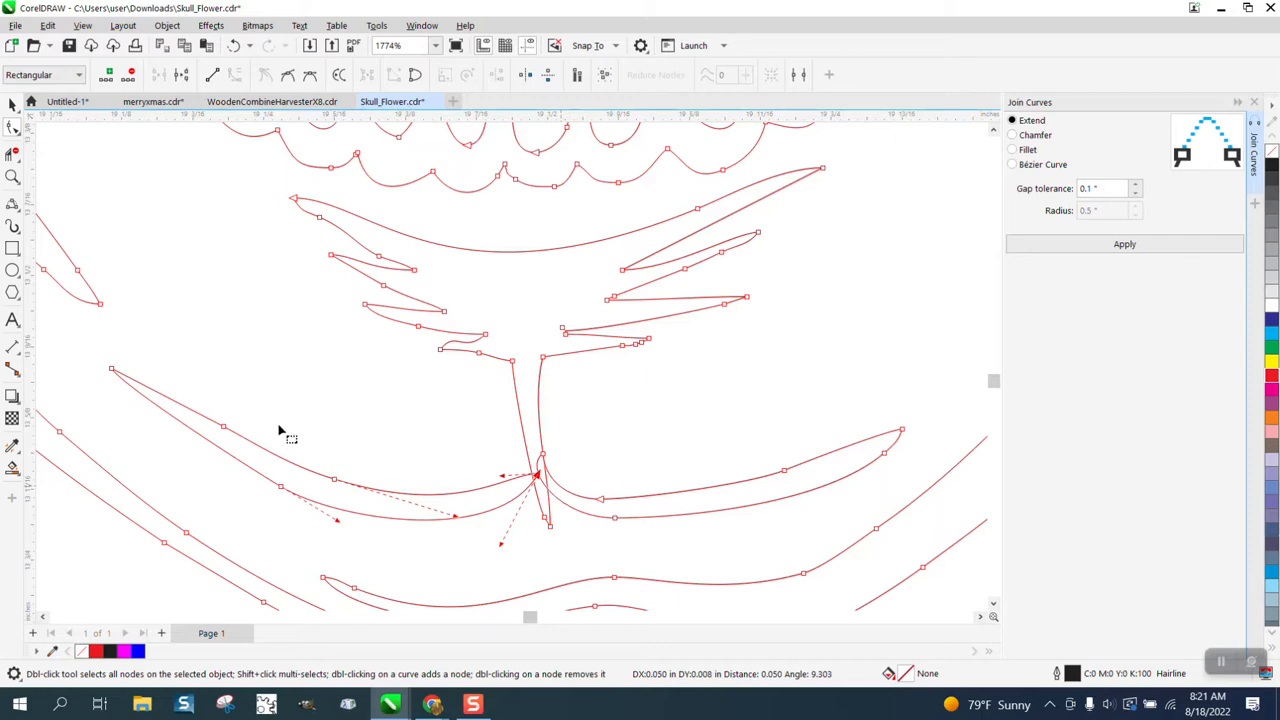
- Delete the overlapping segments where the chin stem and the two curved slivers cross, opening them into one another
{"action": "left_click", "coordinate": [12, 176]}
{"action": "left_click_drag", "start_coordinate": [682, 540], "coordinate": [682, 540]}
{"action": "left_click", "coordinate": [14, 155]}
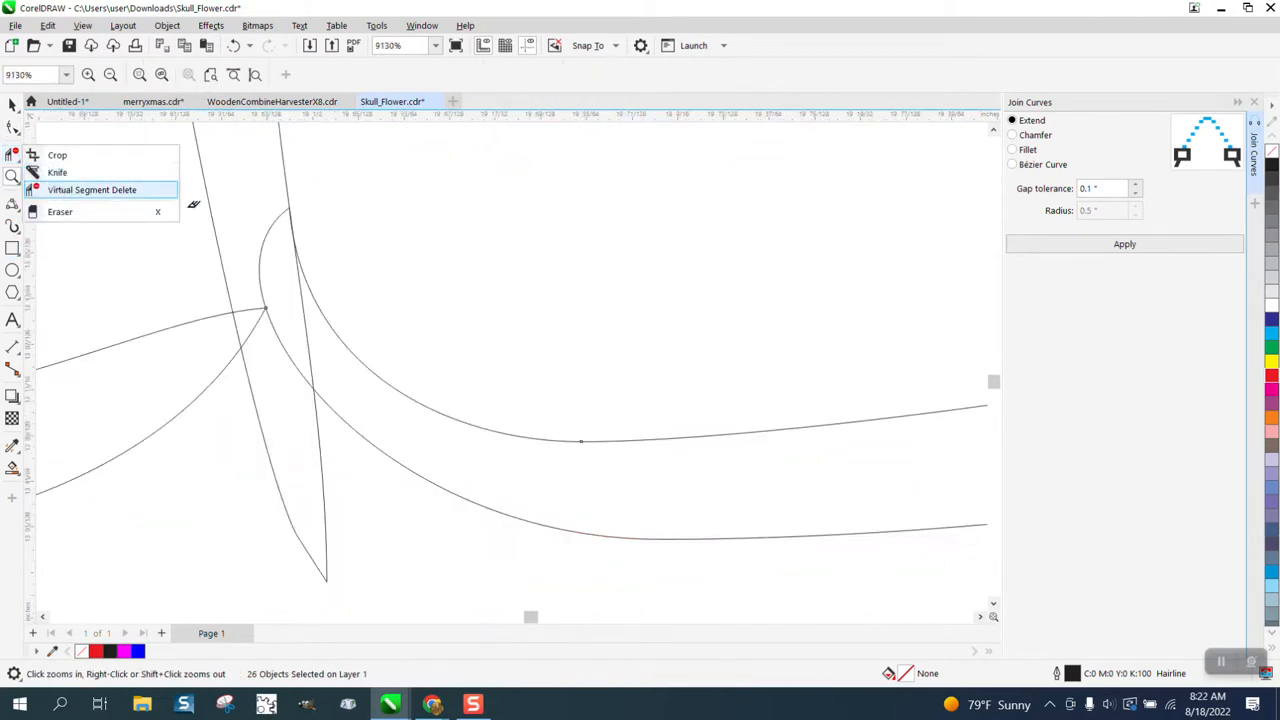
{"action": "left_click", "coordinate": [60, 190]}
{"action": "left_click", "coordinate": [280, 326]}
{"action": "left_click", "coordinate": [306, 331]}
{"action": "left_click", "coordinate": [238, 330]}
{"action": "scroll", "coordinate": [466, 397], "scroll_direction": "down", "scroll_amount": 6}
{"action": "scroll", "coordinate": [433, 346], "scroll_direction": "down", "scroll_amount": 1}
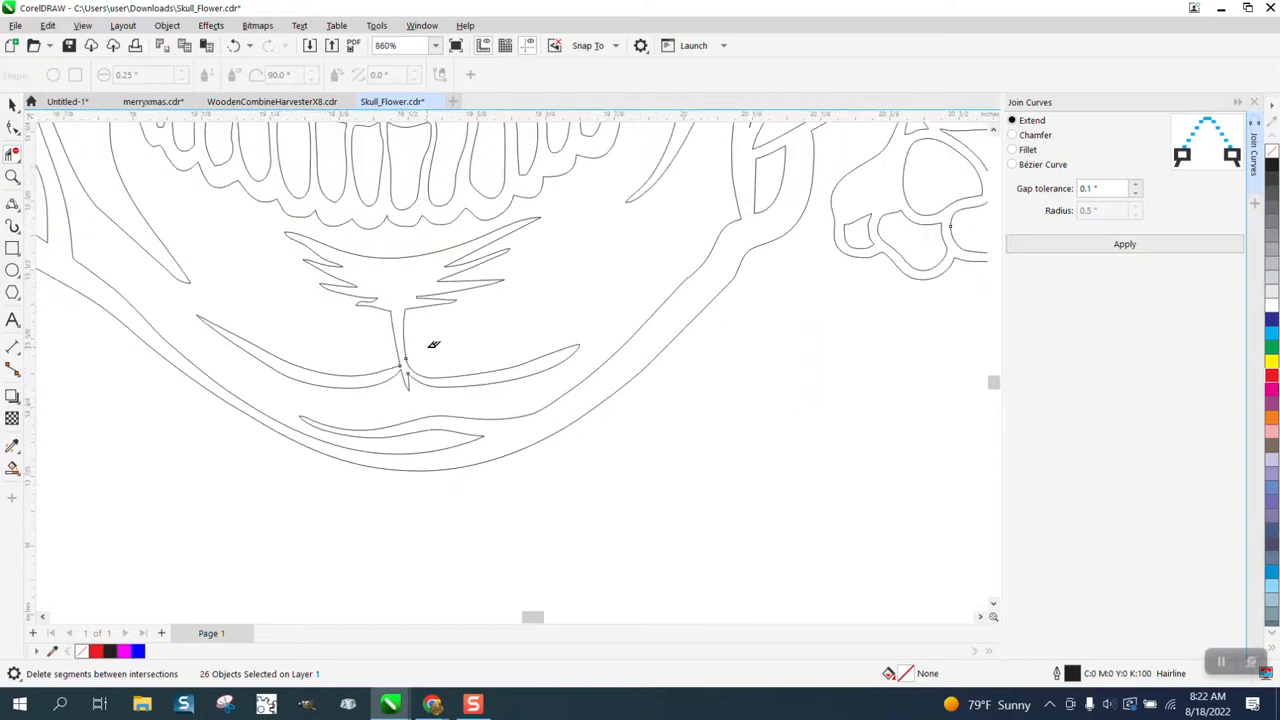
{"action": "scroll", "coordinate": [433, 346], "scroll_direction": "down", "scroll_amount": 2}
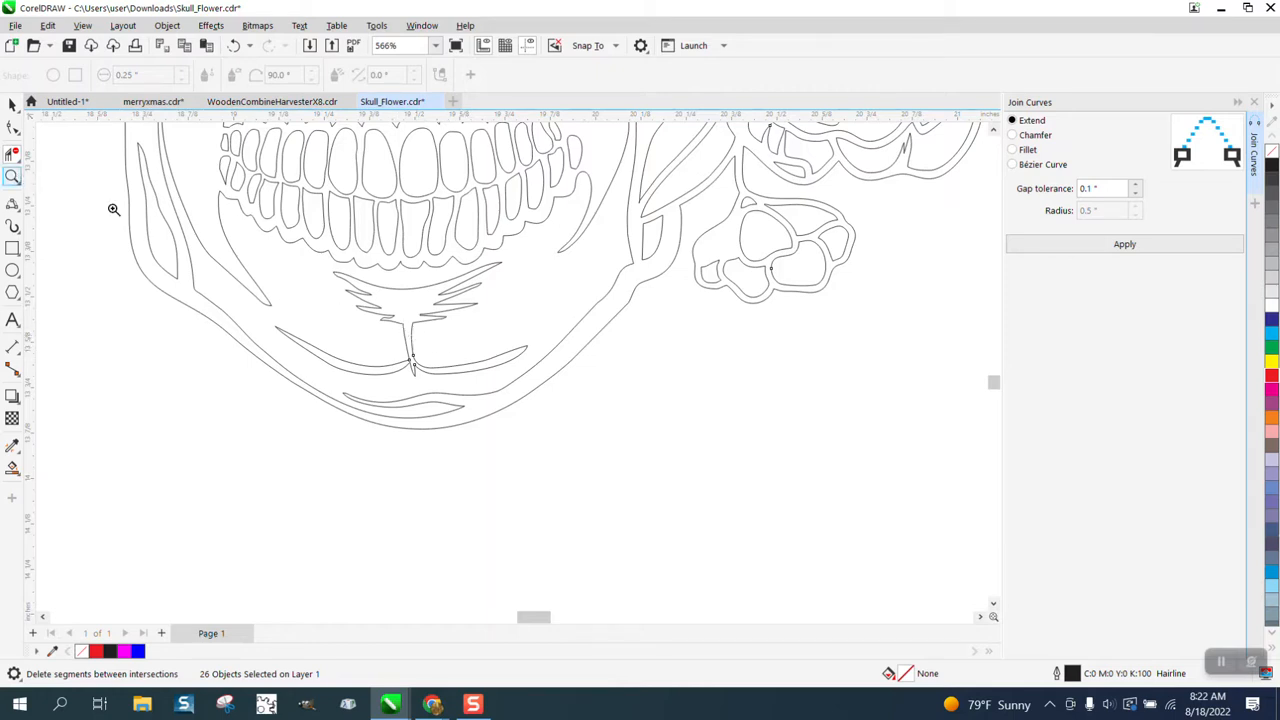
- Pull two outer scallops of the lower gum line down across the upper edge of the jagged chin shading
{"action": "left_click_drag", "start_coordinate": [325, 245], "coordinate": [566, 360]}
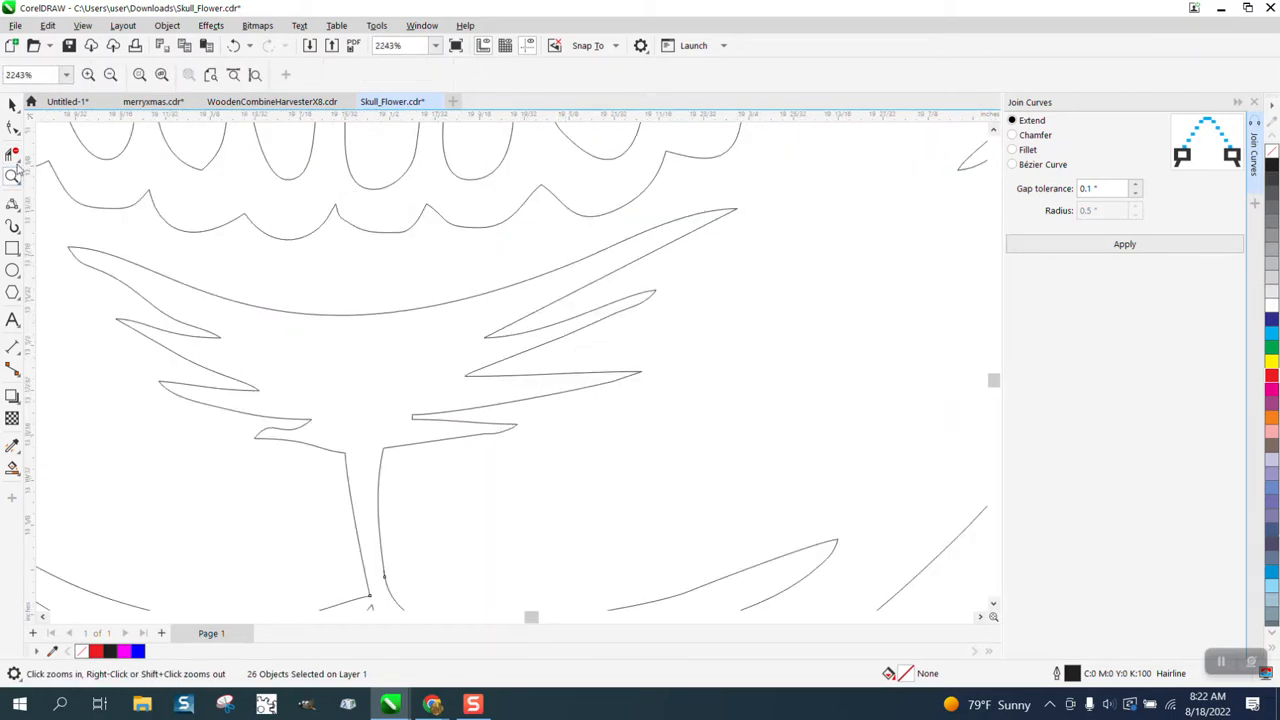
{"action": "left_click", "coordinate": [12, 127]}
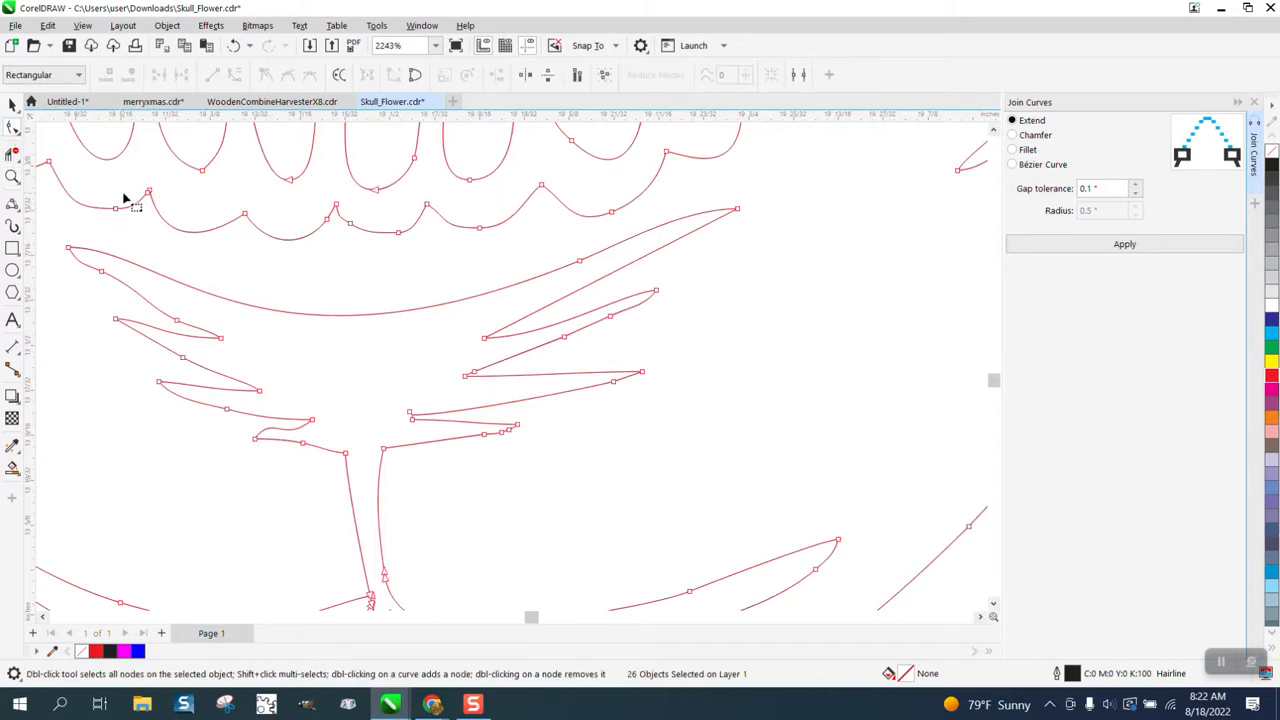
{"action": "left_click_drag", "start_coordinate": [116, 208], "coordinate": [118, 257]}
{"action": "left_click", "coordinate": [617, 224]}
{"action": "left_click_drag", "start_coordinate": [617, 224], "coordinate": [623, 253]}
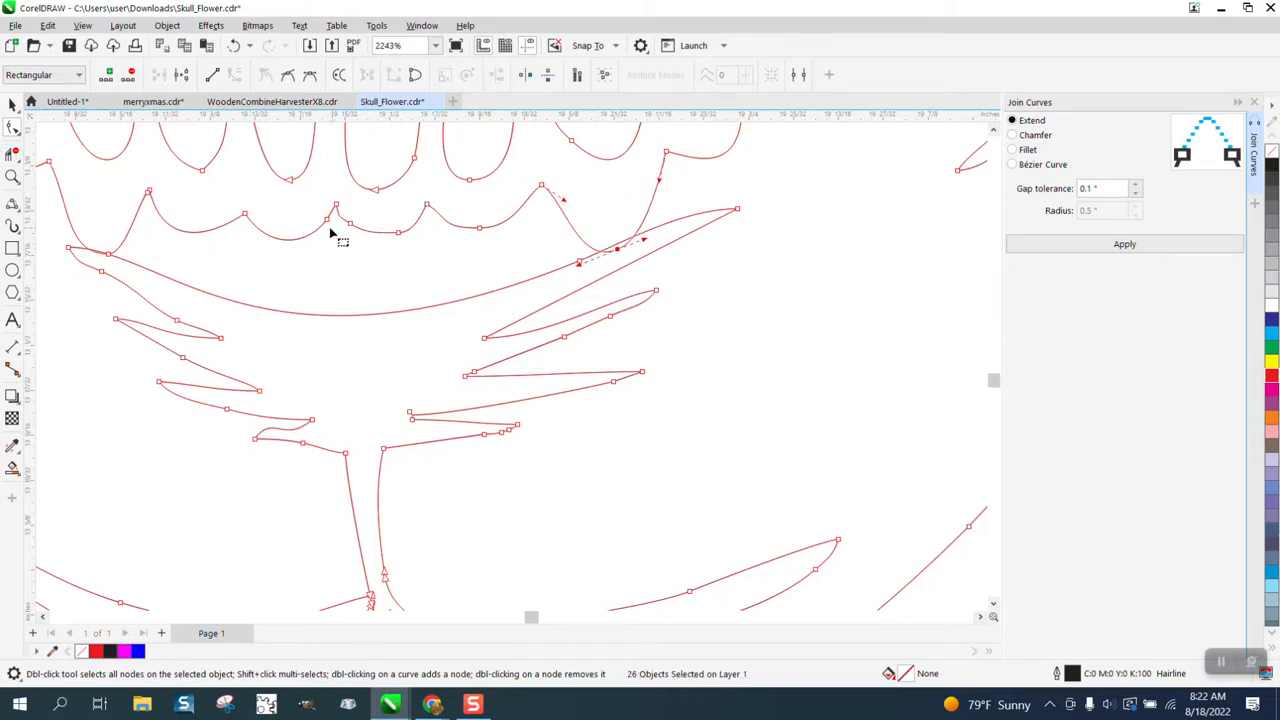
- Delete the overlapping segments at both crossings between the gum line scallops and the chin shading's upper edge
{"action": "left_click", "coordinate": [12, 155]}
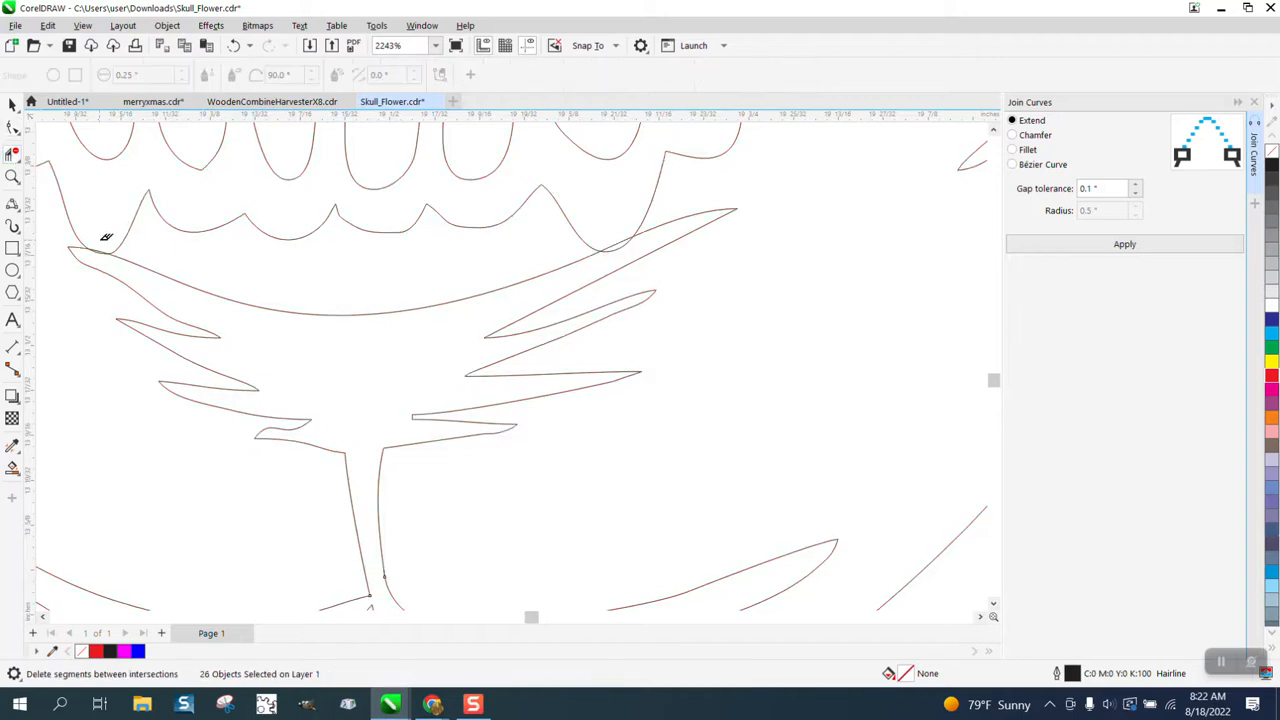
{"action": "left_click", "coordinate": [99, 250]}
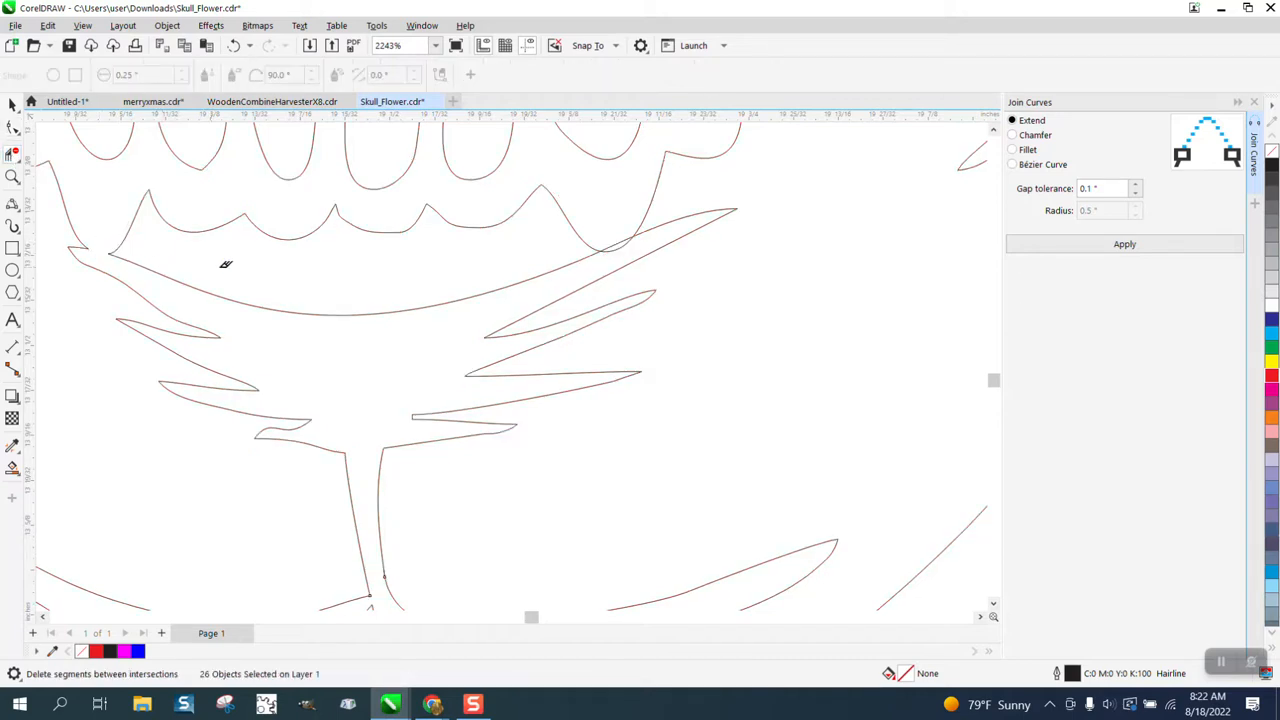
{"action": "left_click", "coordinate": [612, 246]}
{"action": "scroll", "coordinate": [495, 260], "scroll_direction": "down", "scroll_amount": 3}
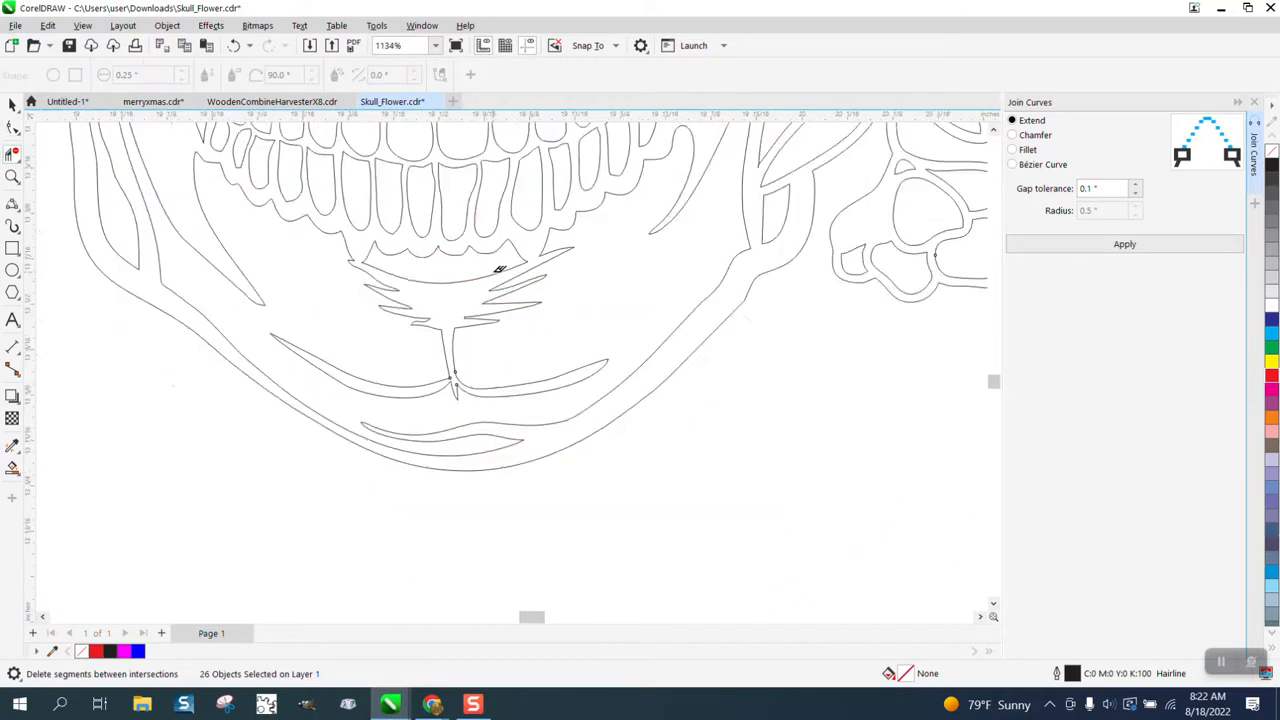
{"action": "scroll", "coordinate": [489, 272], "scroll_direction": "down", "scroll_amount": 2}
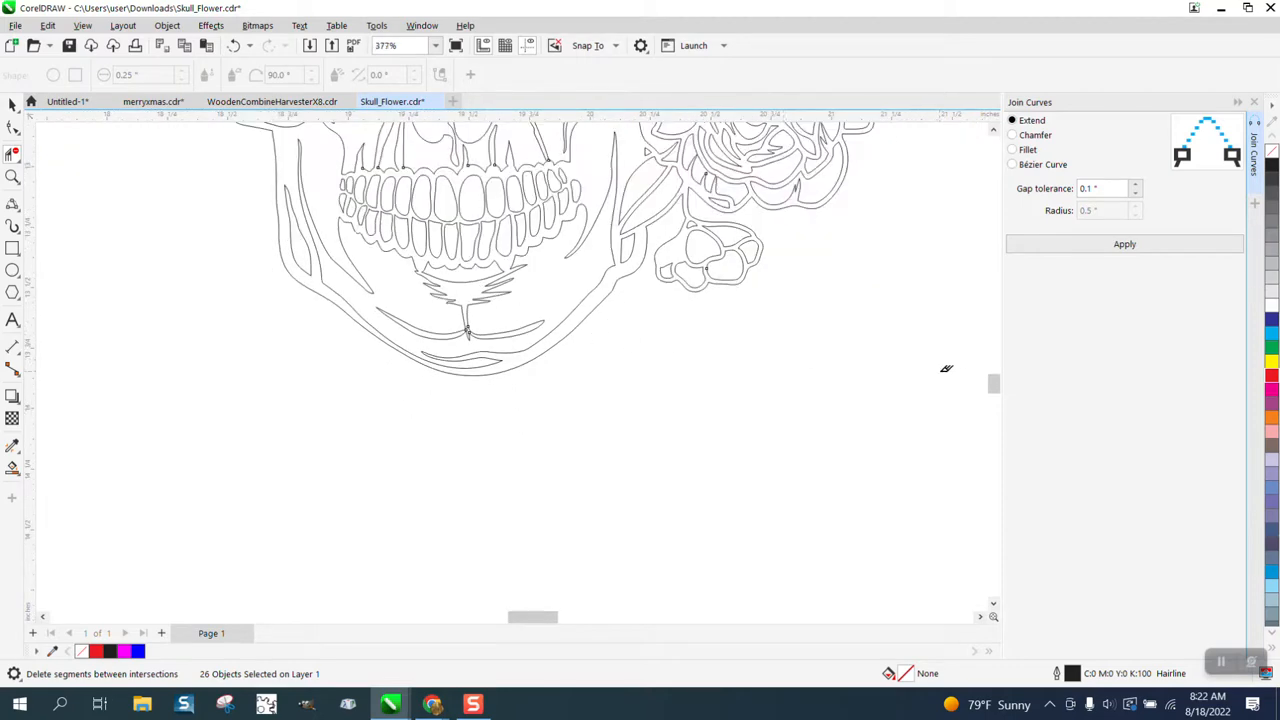
- Pull the inner tips of the upper and left teardrop stamens across the centre outline of the large flower
{"action": "left_click_drag", "start_coordinate": [992, 383], "coordinate": [993, 364]}
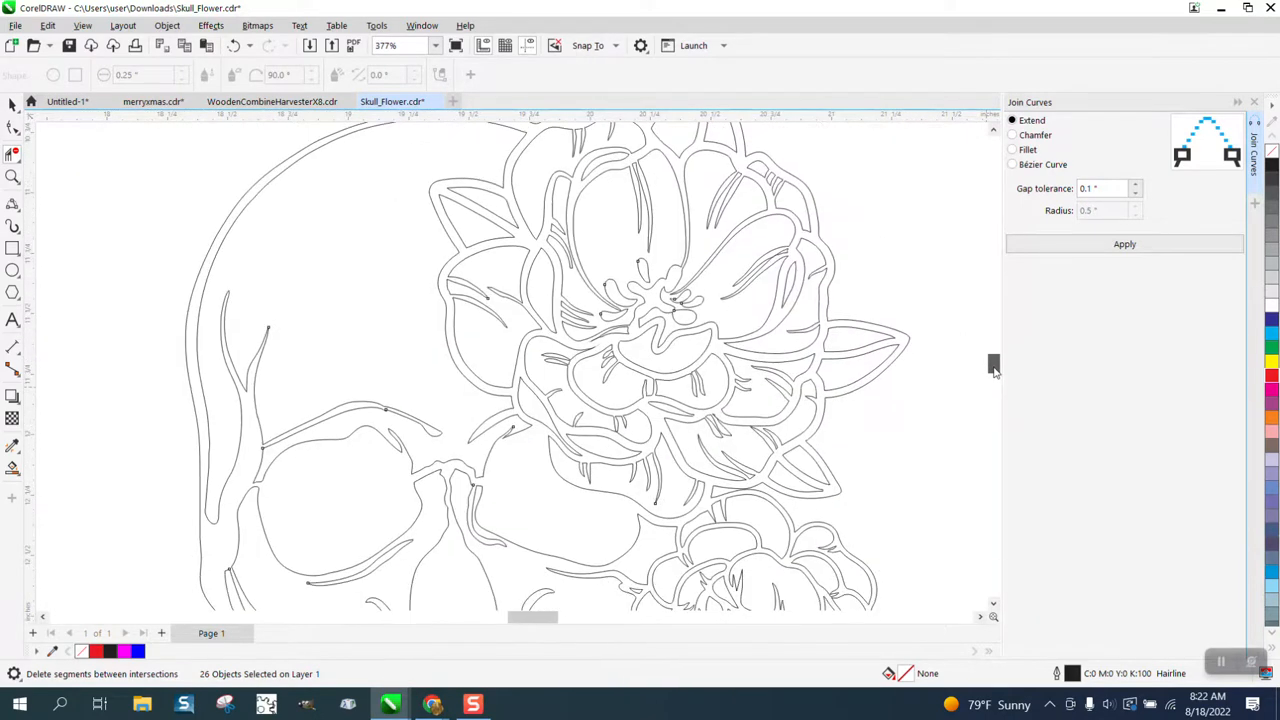
{"action": "left_click", "coordinate": [13, 177]}
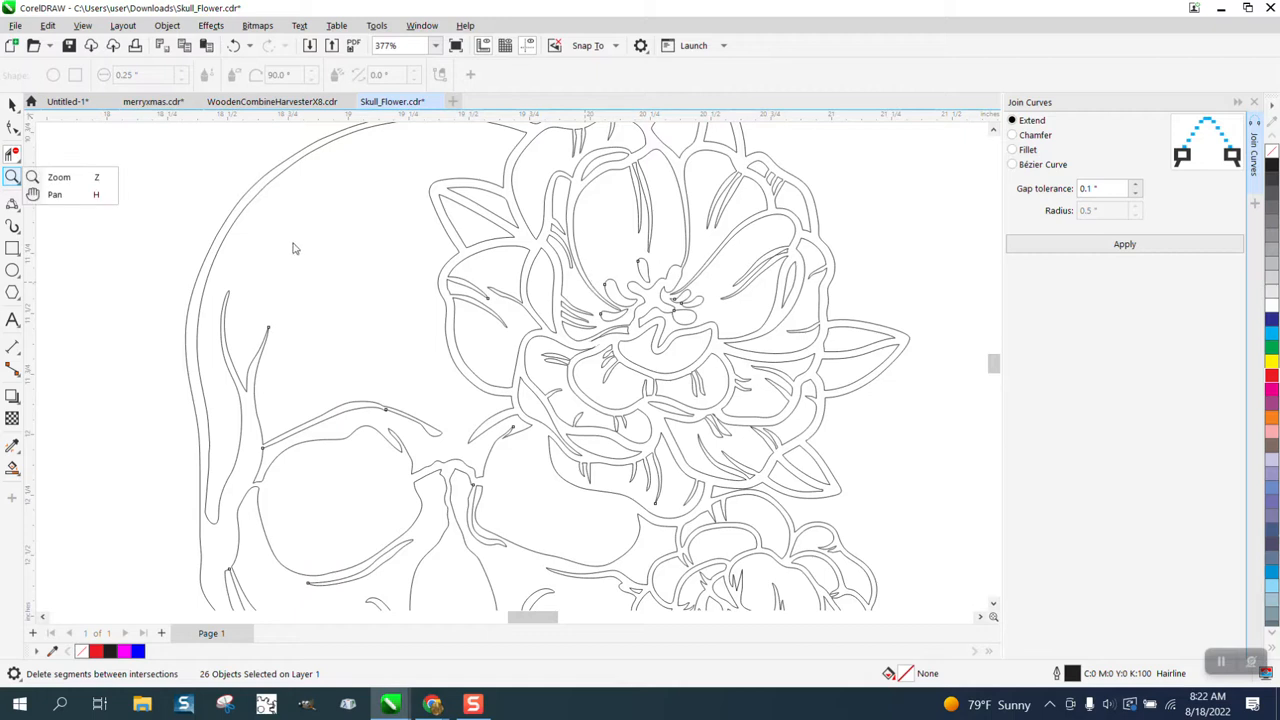
{"action": "left_click", "coordinate": [64, 178]}
{"action": "left_click_drag", "start_coordinate": [605, 289], "coordinate": [889, 423]}
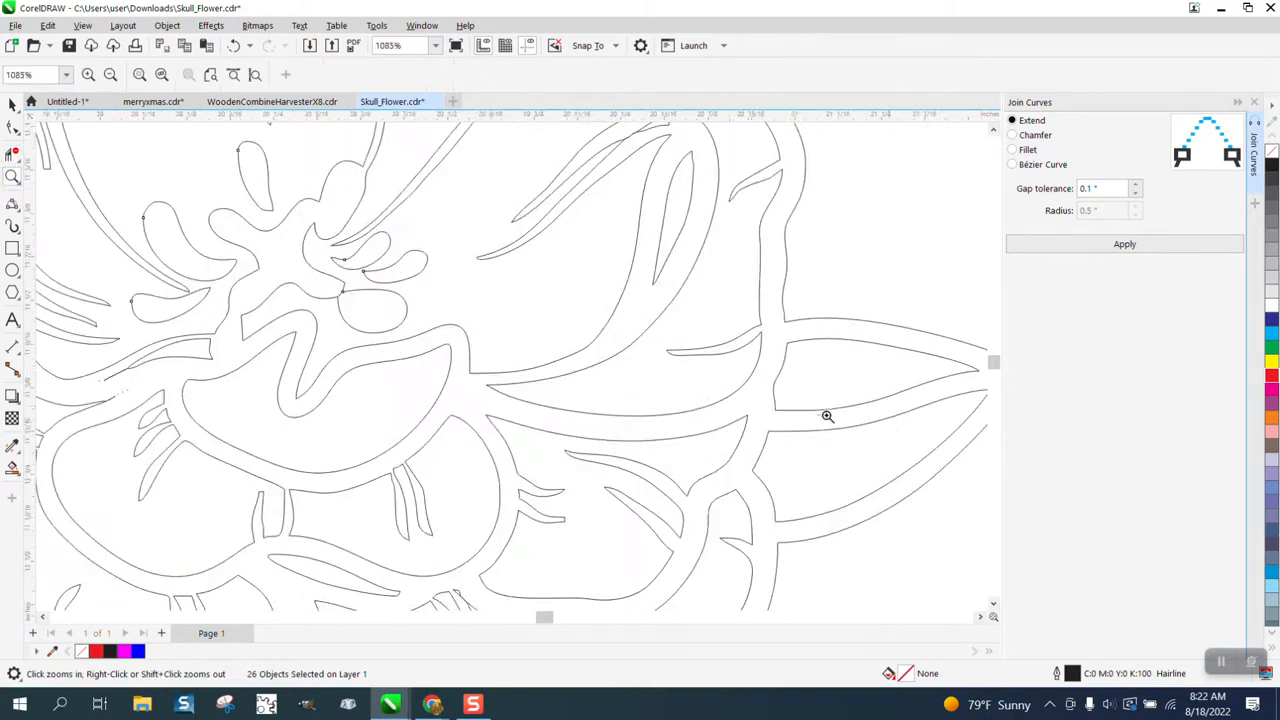
{"action": "left_click", "coordinate": [14, 128]}
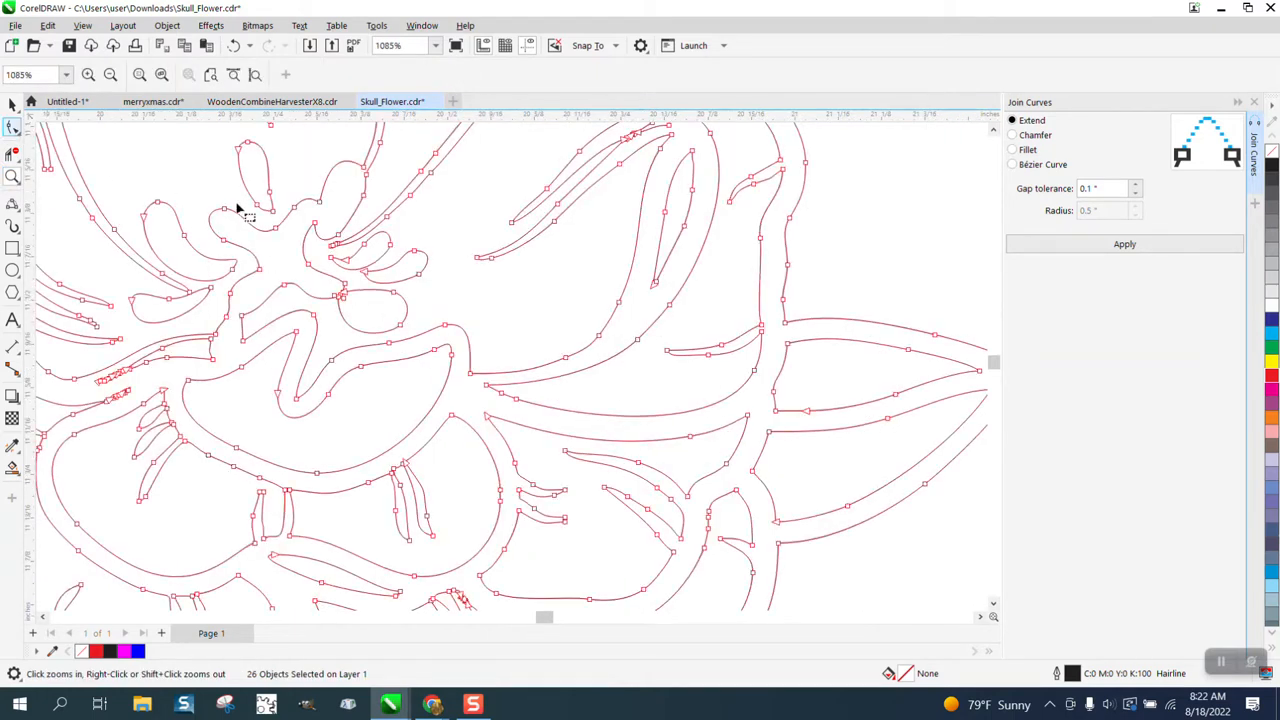
{"action": "left_click_drag", "start_coordinate": [256, 215], "coordinate": [261, 261]}
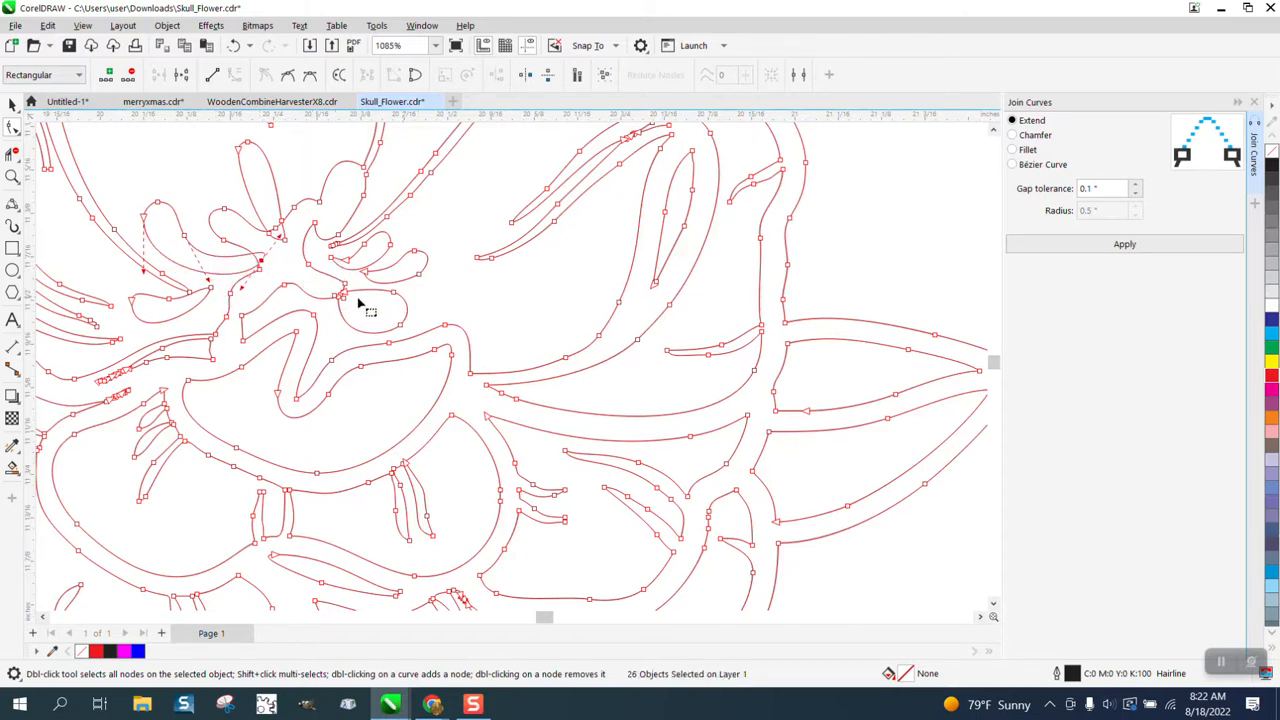
- Delete the short segment separating the oval stamen from the large flower's centre outline on the right side
{"action": "left_click", "coordinate": [12, 176]}
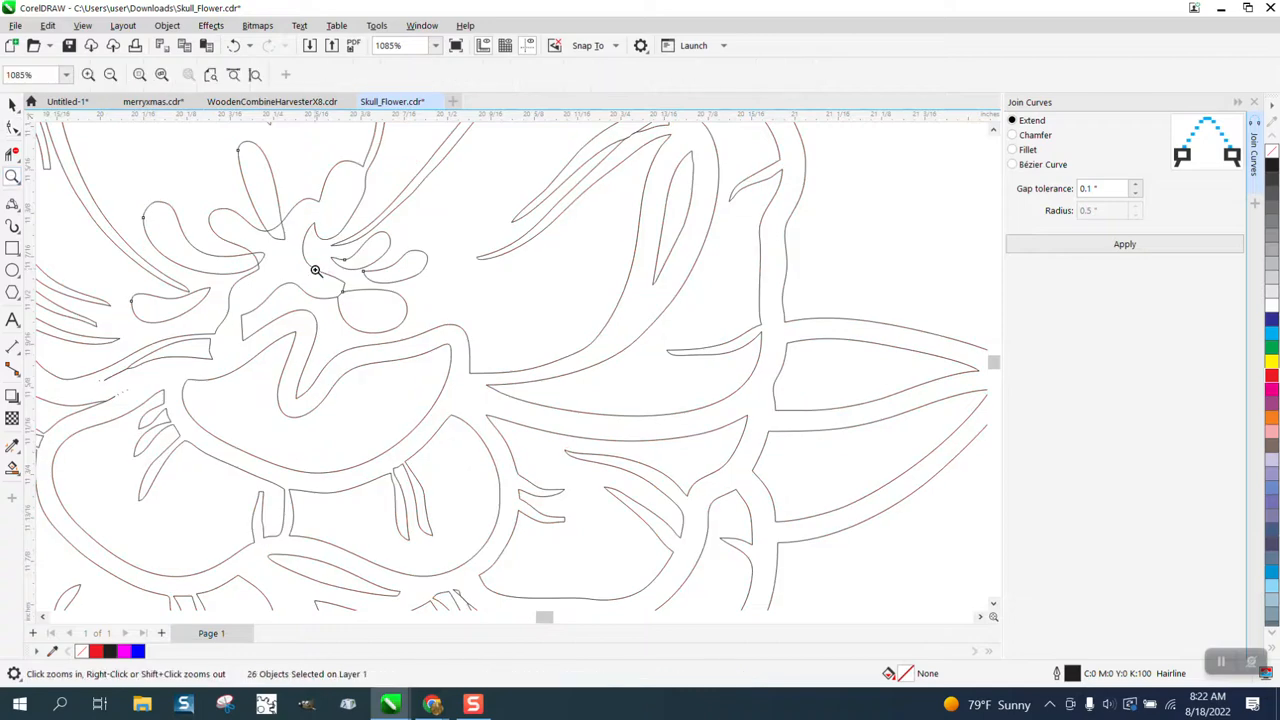
{"action": "left_click_drag", "start_coordinate": [314, 271], "coordinate": [435, 347]}
{"action": "left_click", "coordinate": [12, 153]}
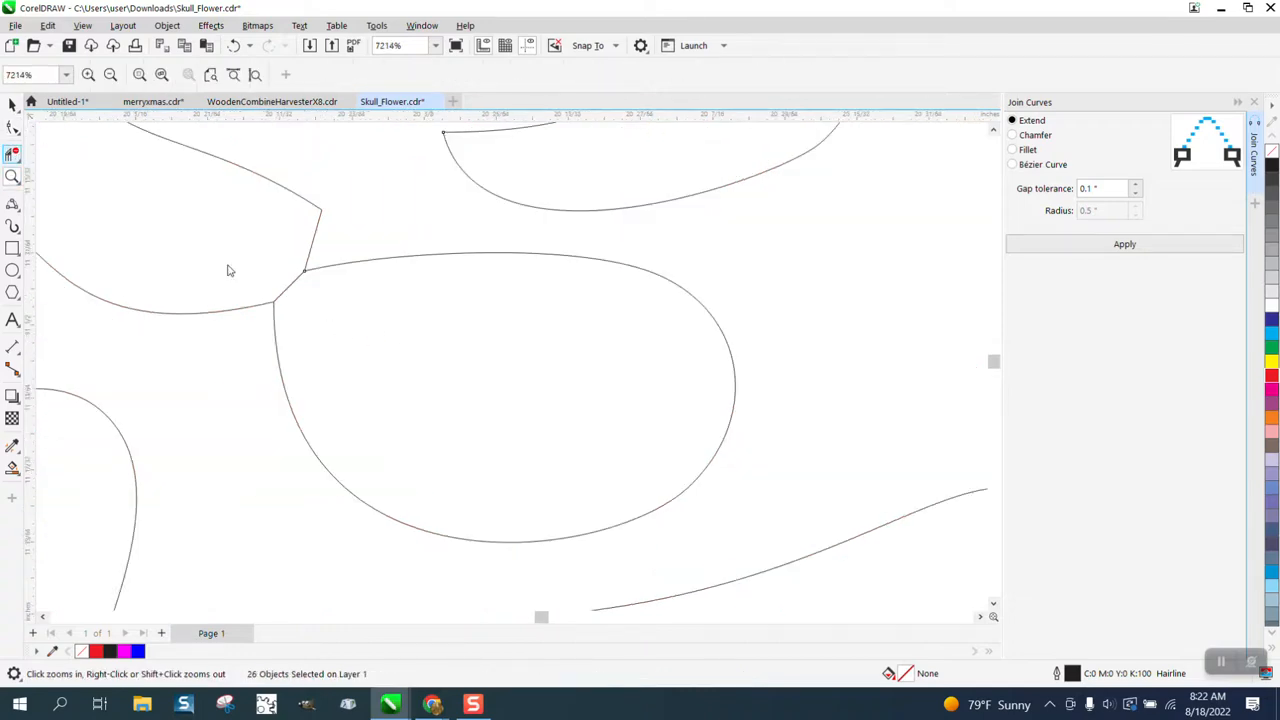
{"action": "scroll", "coordinate": [375, 330], "scroll_direction": "down", "scroll_amount": 3}
- Pull the upper right stamen's inner tip across the flower centre outline and bulge its lower side over the stamen below
{"action": "left_click", "coordinate": [12, 126]}
{"action": "left_click_drag", "start_coordinate": [404, 270], "coordinate": [246, 216]}
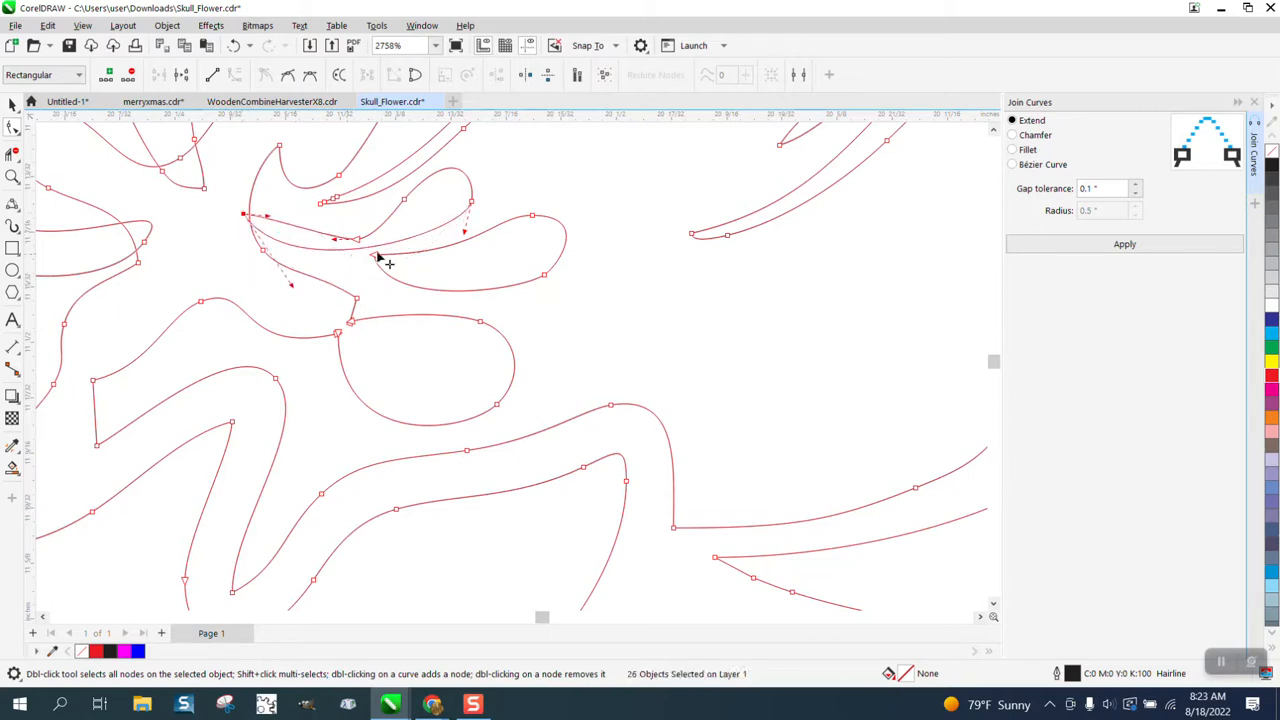
{"action": "left_click_drag", "start_coordinate": [465, 235], "coordinate": [466, 265]}
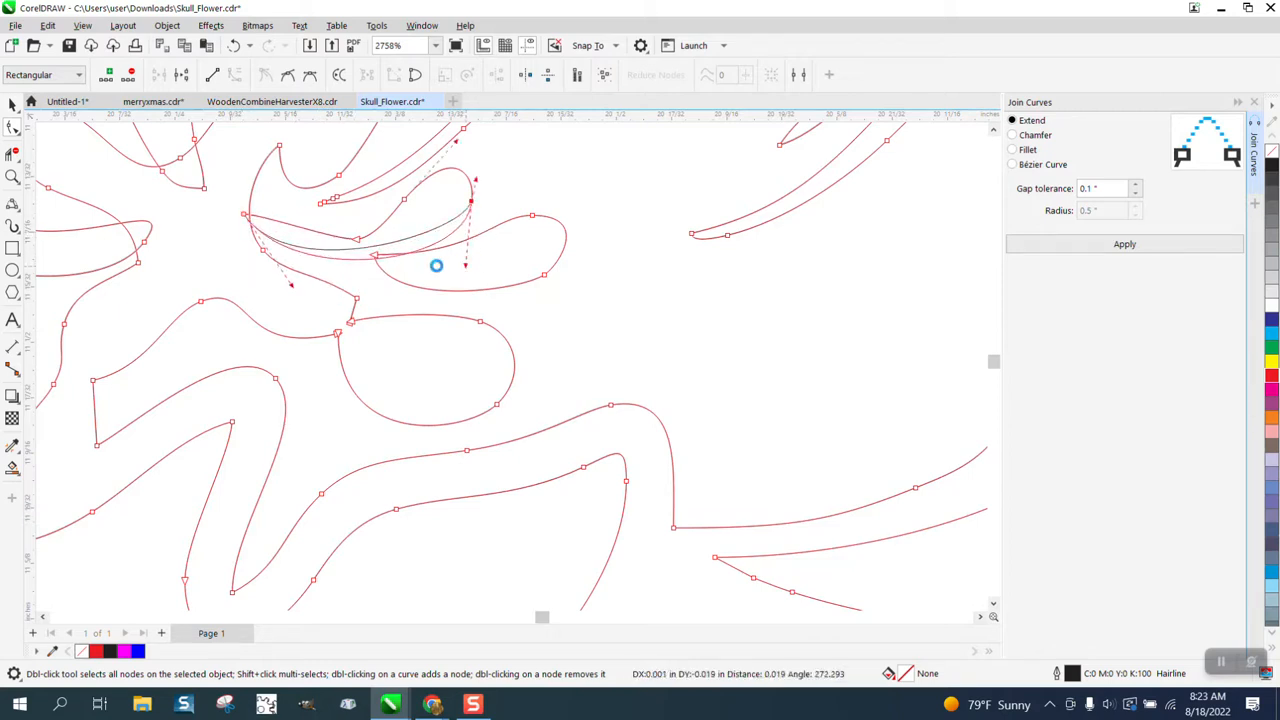
- Delete the overlapping segments where the right, upper and left stamens cross each other and the flower's centre outline
{"action": "left_click", "coordinate": [12, 152]}
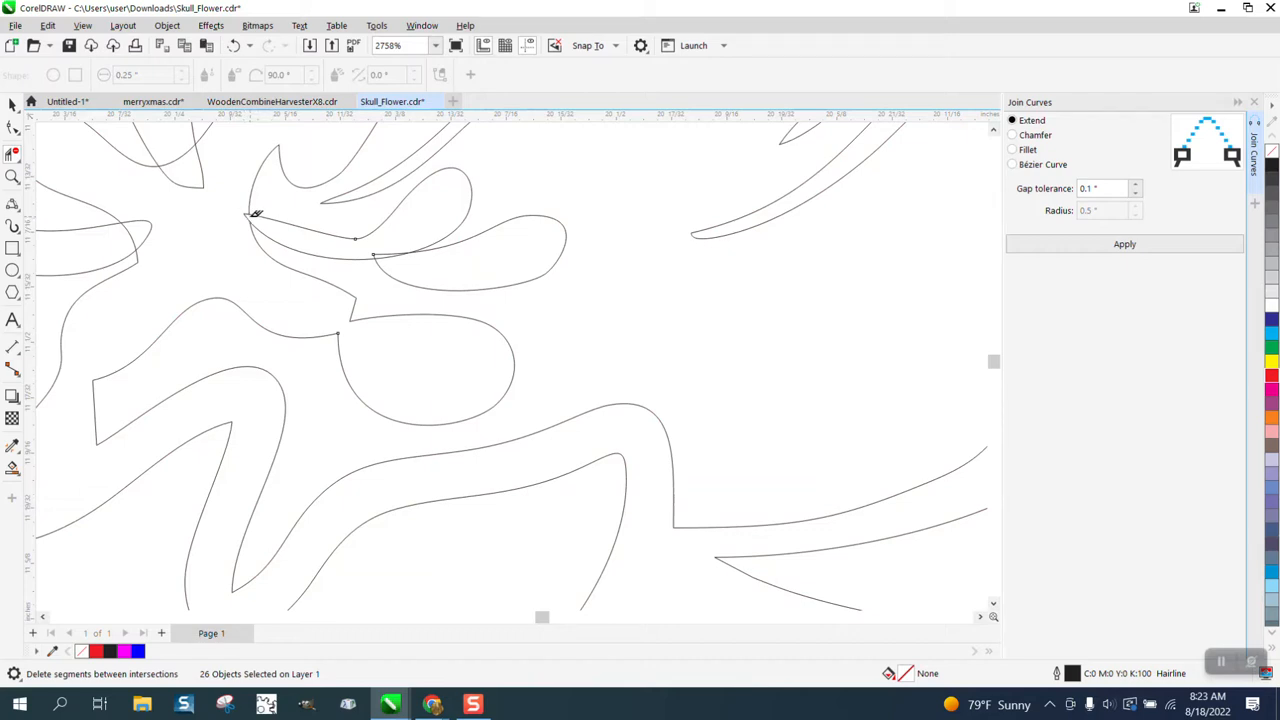
{"action": "left_click", "coordinate": [382, 255]}
{"action": "scroll", "coordinate": [496, 314], "scroll_direction": "down", "scroll_amount": 1}
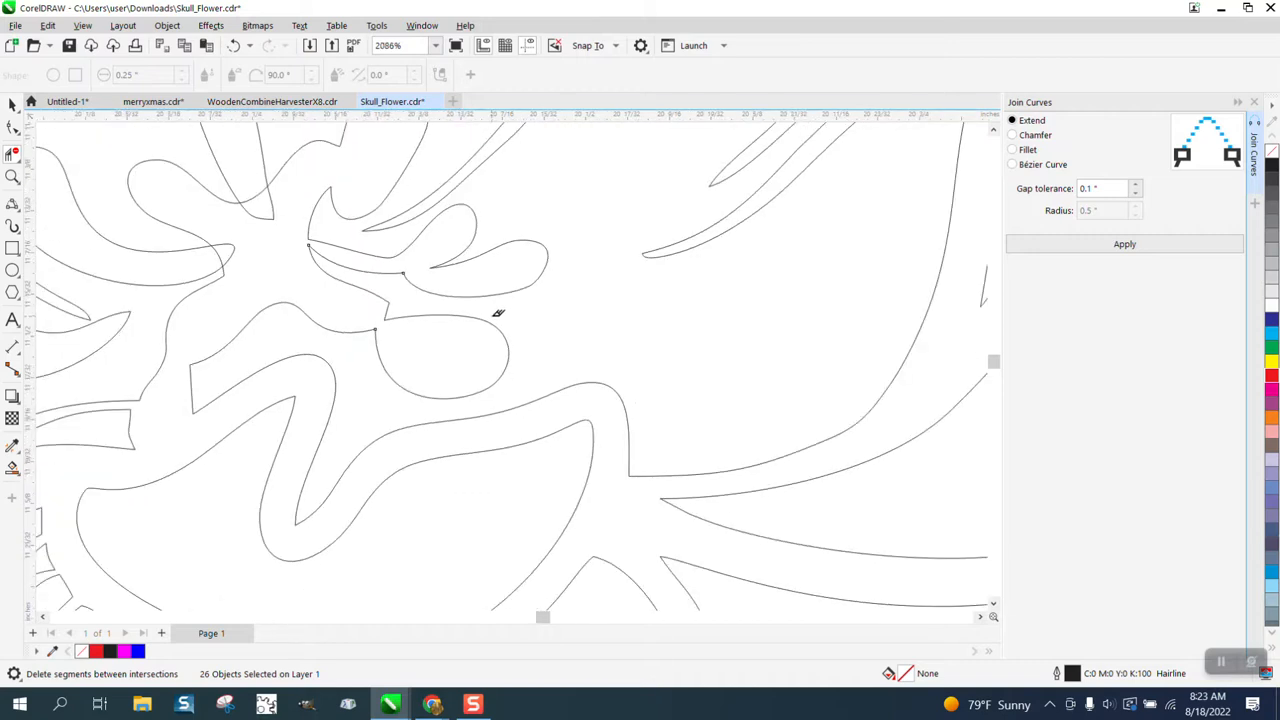
{"action": "scroll", "coordinate": [498, 313], "scroll_direction": "down", "scroll_amount": 2}
{"action": "left_click", "coordinate": [316, 224]}
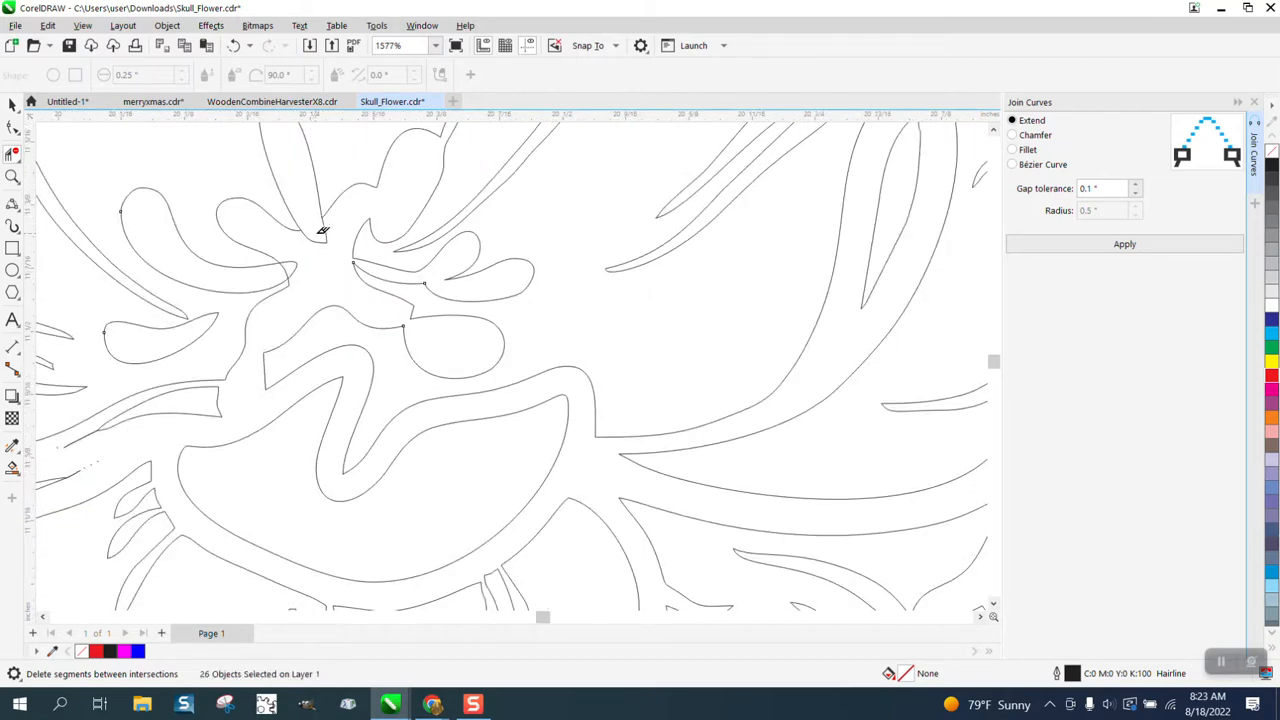
{"action": "scroll", "coordinate": [360, 277], "scroll_direction": "down", "scroll_amount": 1}
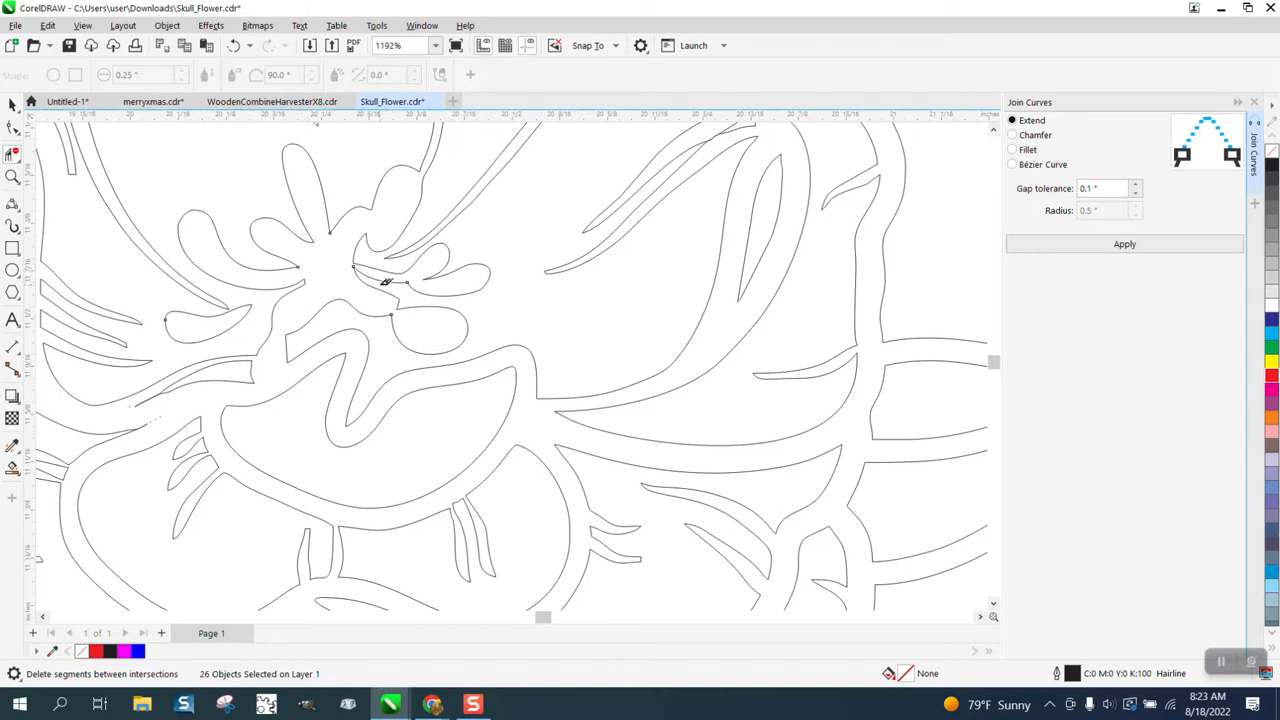
{"action": "scroll", "coordinate": [436, 270], "scroll_direction": "down", "scroll_amount": 5}
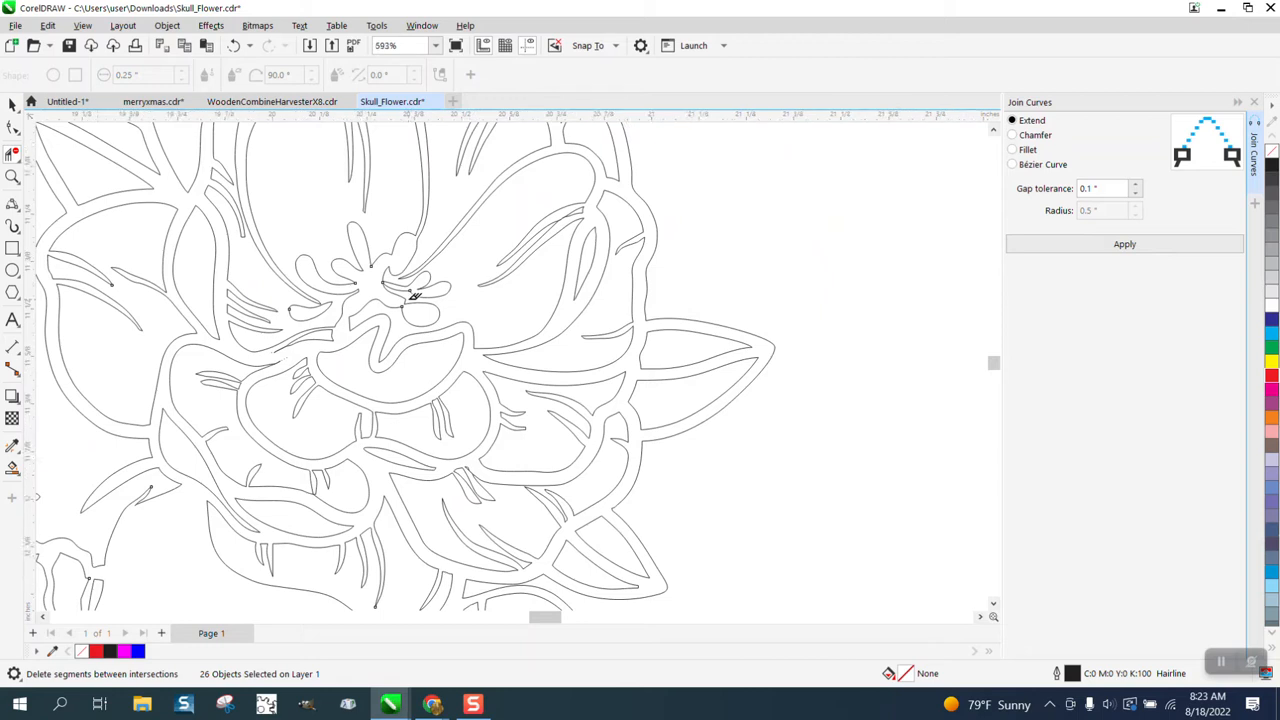
- Pull the tip of the long petal sliver down into the teardrop stamen at the lower left of the flower centre
{"action": "left_click", "coordinate": [12, 176]}
{"action": "left_click_drag", "start_coordinate": [290, 284], "coordinate": [435, 364]}
{"action": "left_click", "coordinate": [12, 127]}
{"action": "left_click_drag", "start_coordinate": [256, 256], "coordinate": [274, 272]}
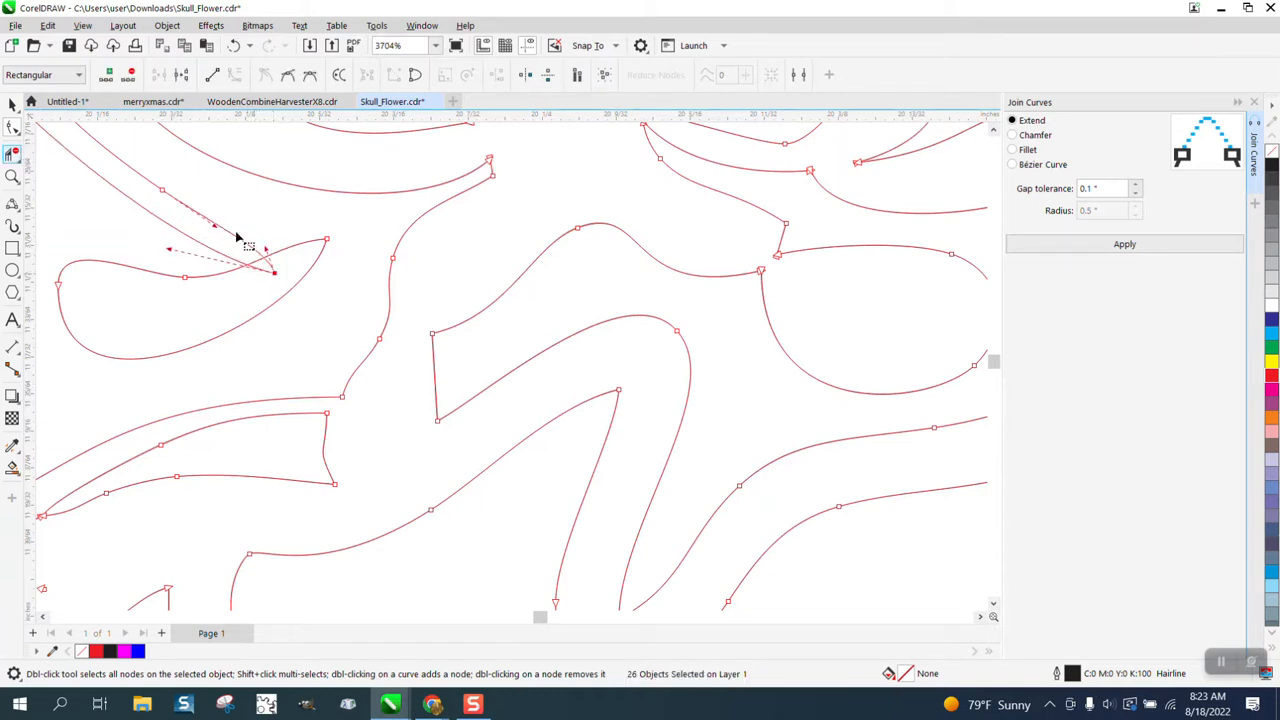
- Delete the crossing segments between the long petal sliver and the lower left teardrop stamen using Virtual Segment Delete
{"action": "left_click", "coordinate": [12, 153]}
{"action": "left_click", "coordinate": [58, 173]}
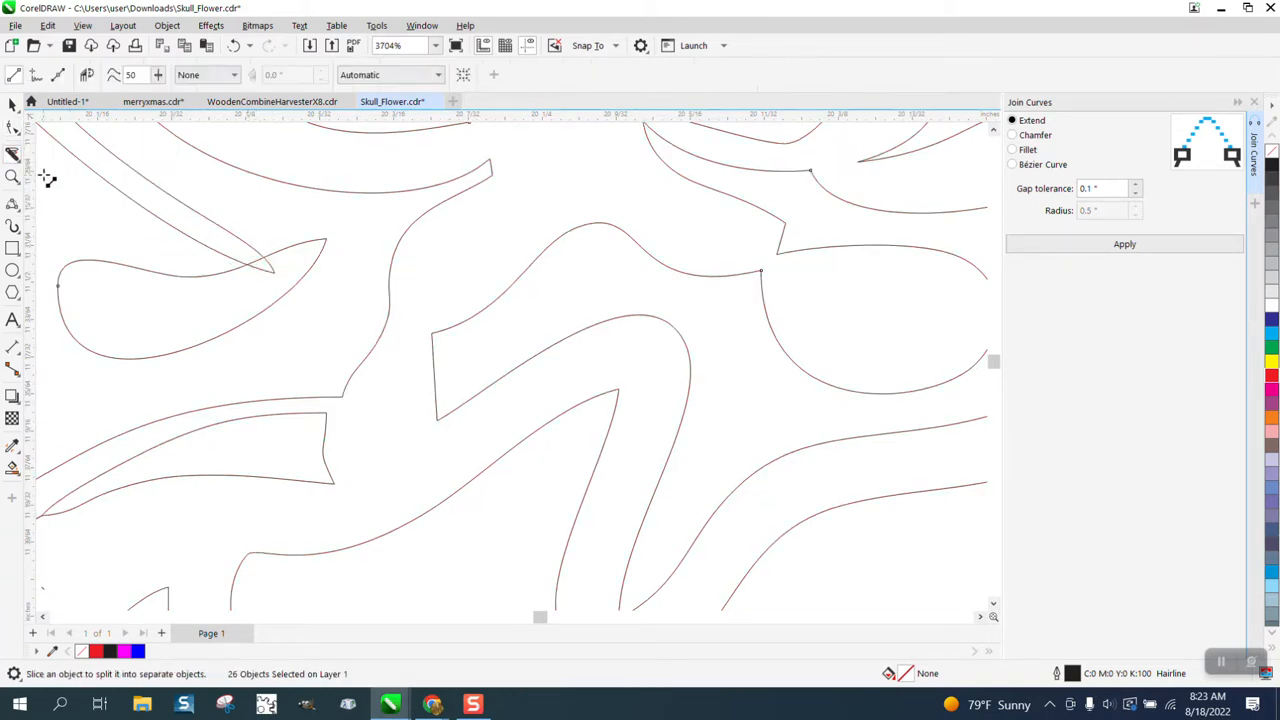
{"action": "left_click", "coordinate": [18, 160]}
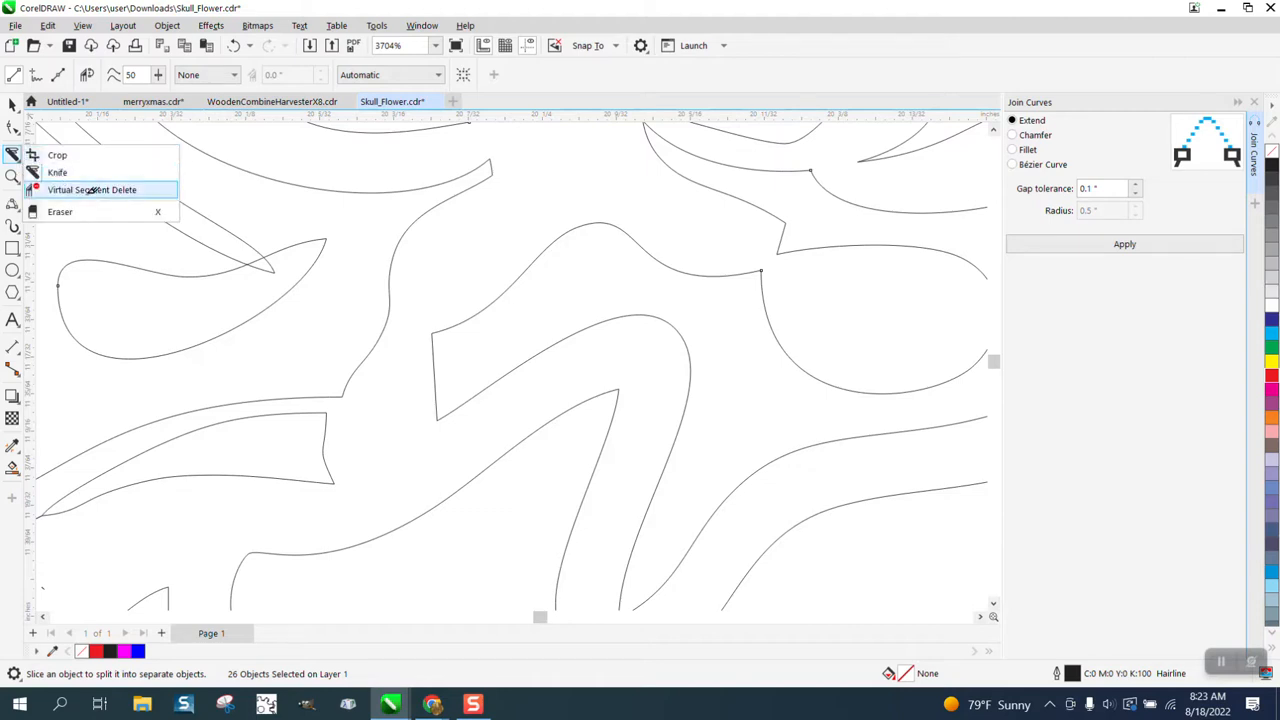
{"action": "left_click", "coordinate": [60, 192]}
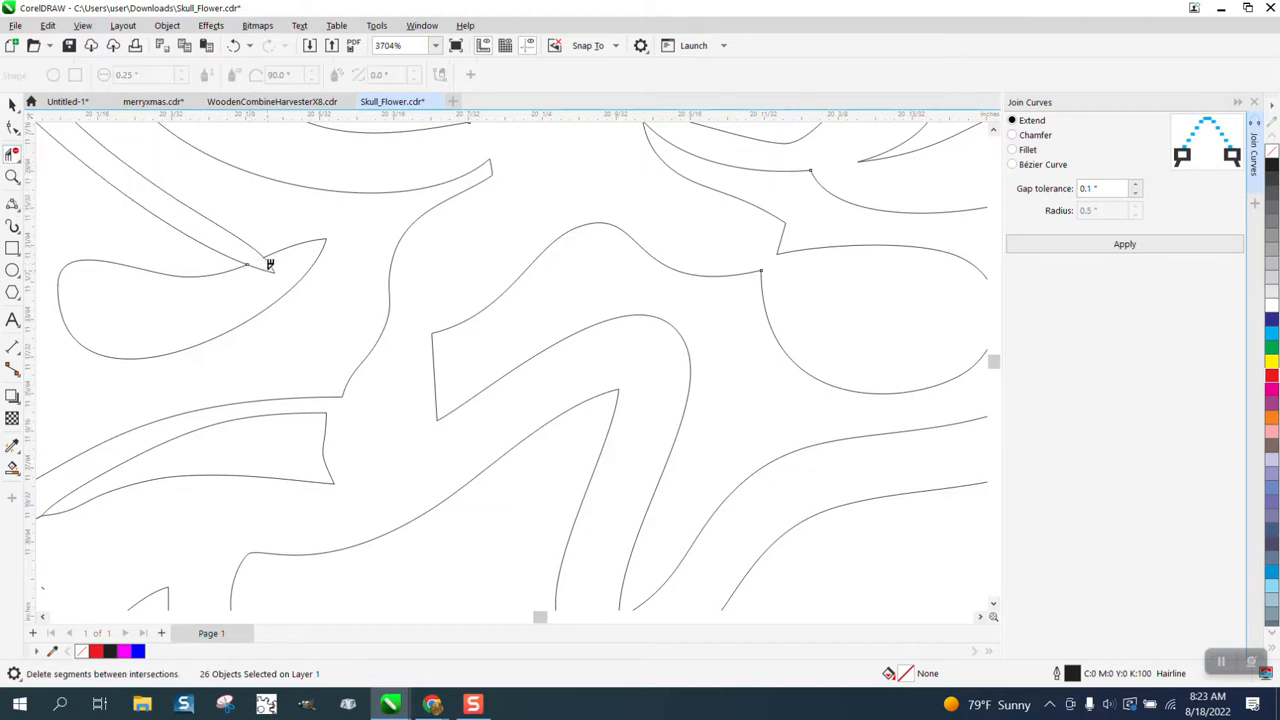
{"action": "scroll", "coordinate": [322, 289], "scroll_direction": "down", "scroll_amount": 4}
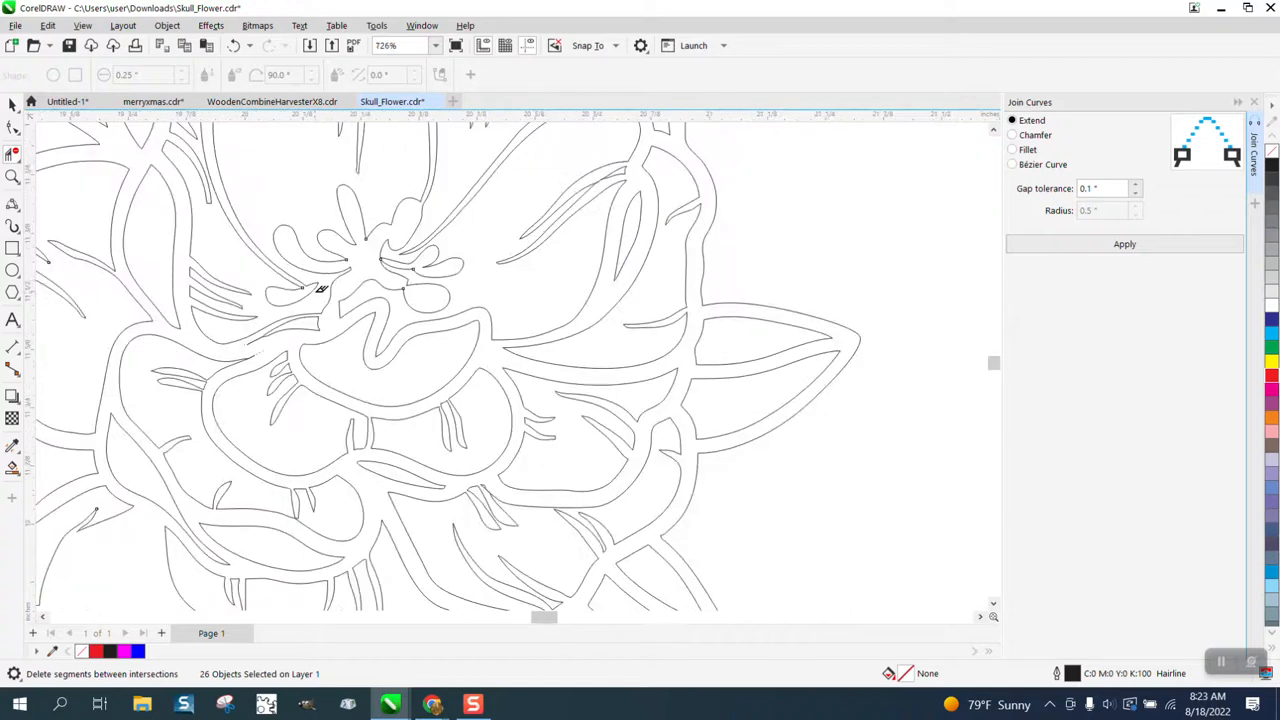
{"action": "scroll", "coordinate": [283, 275], "scroll_direction": "down", "scroll_amount": 4}
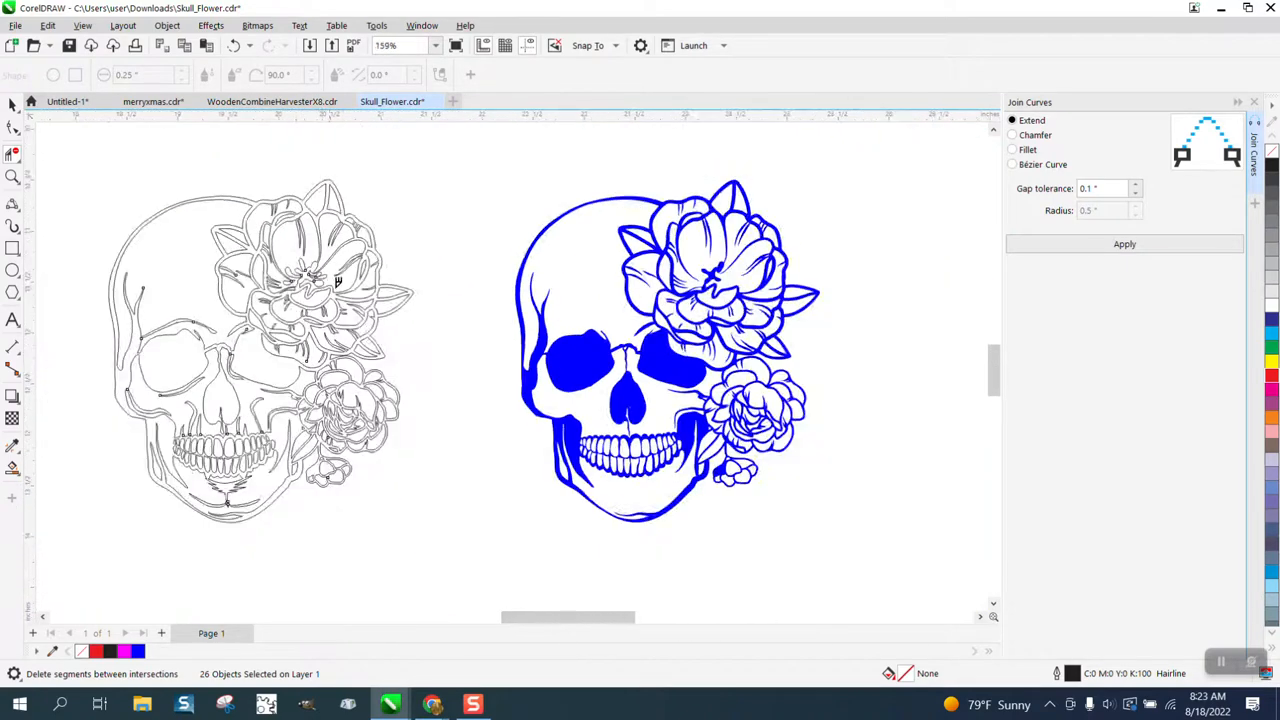
- Create a blue Smart Fill copy of the cleaned-up black skull outline and place it to the left of the original
{"action": "left_click", "coordinate": [12, 176]}
{"action": "left_click_drag", "start_coordinate": [340, 223], "coordinate": [377, 253]}
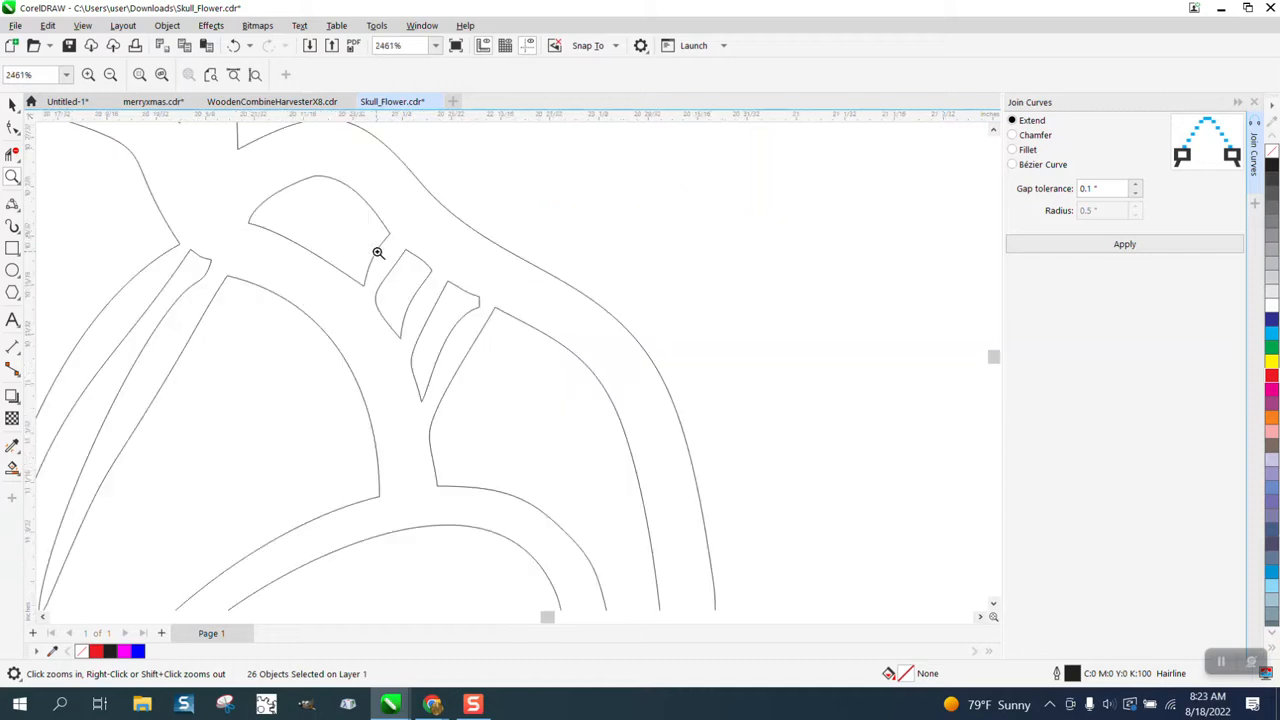
{"action": "scroll", "coordinate": [377, 252], "scroll_direction": "down", "scroll_amount": 2}
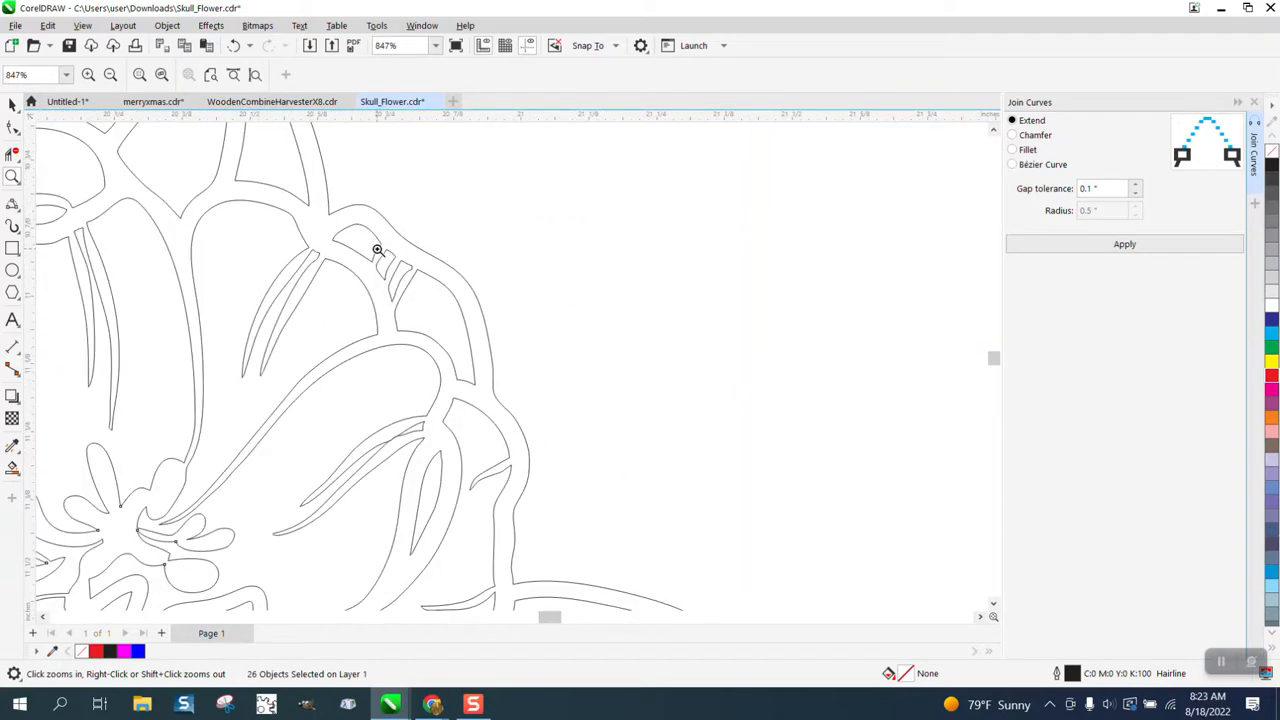
{"action": "scroll", "coordinate": [377, 249], "scroll_direction": "down", "scroll_amount": 7}
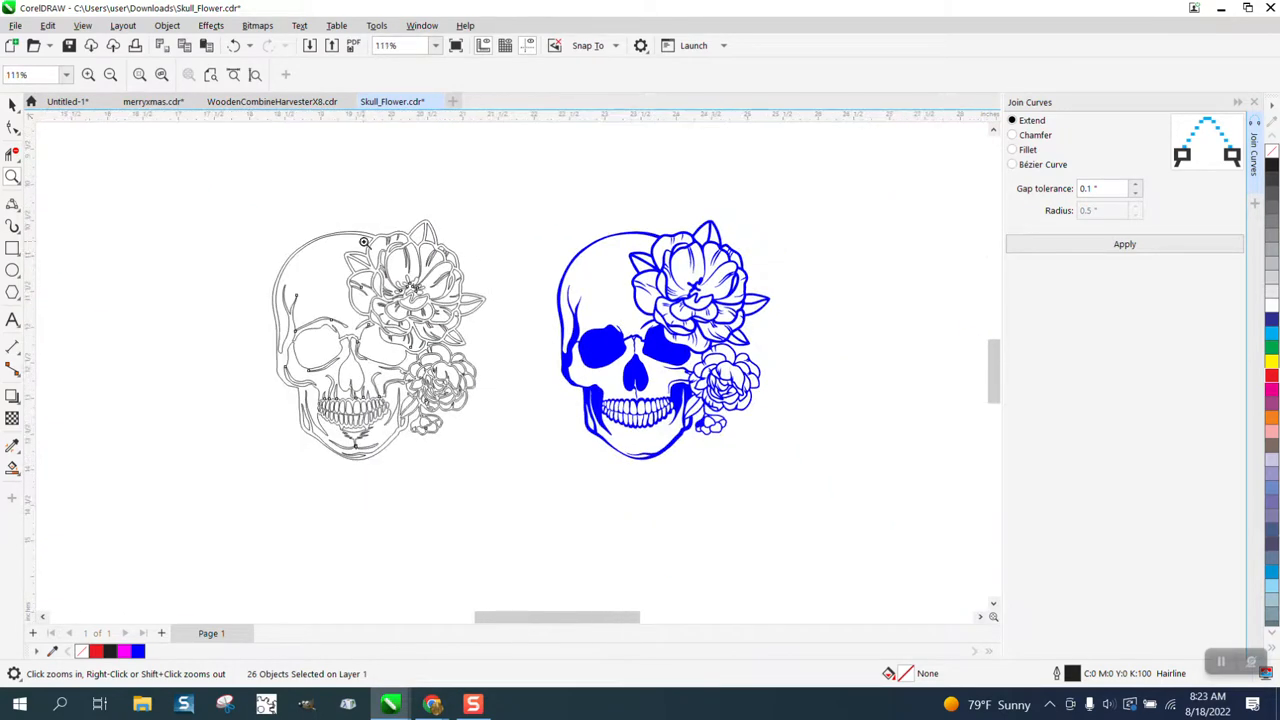
{"action": "left_click", "coordinate": [13, 467]}
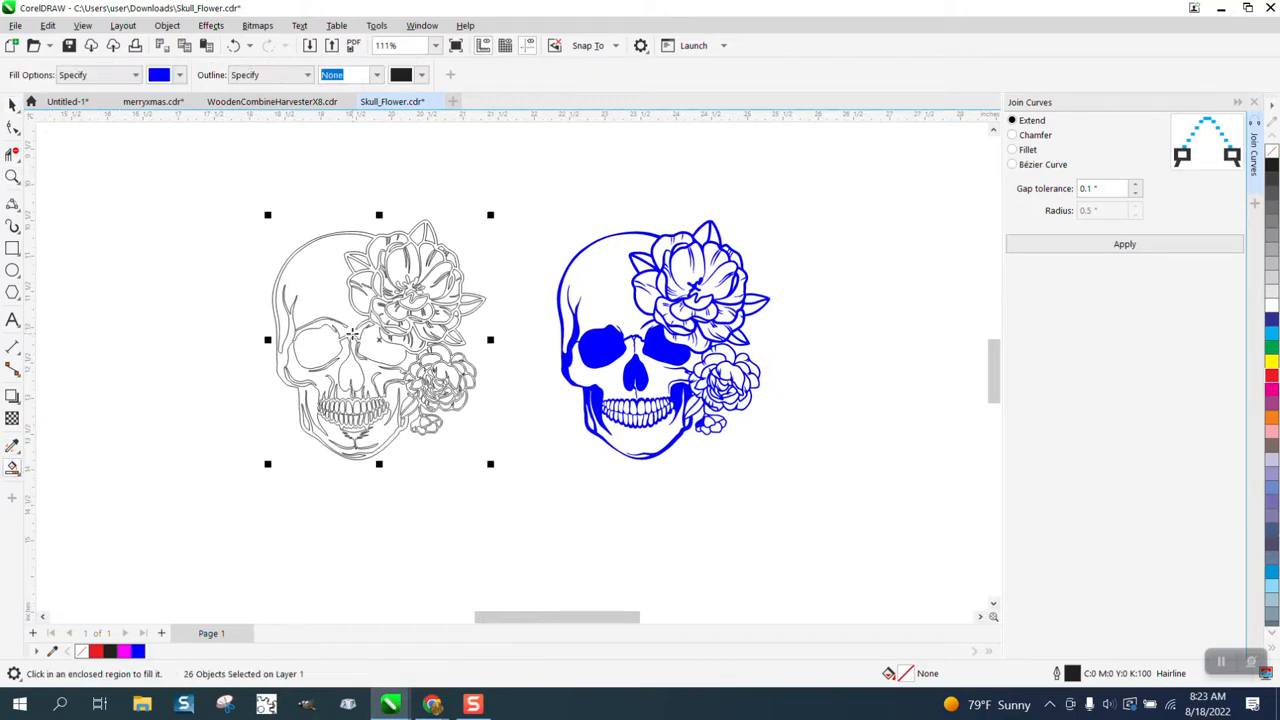
{"action": "left_click", "coordinate": [282, 358]}
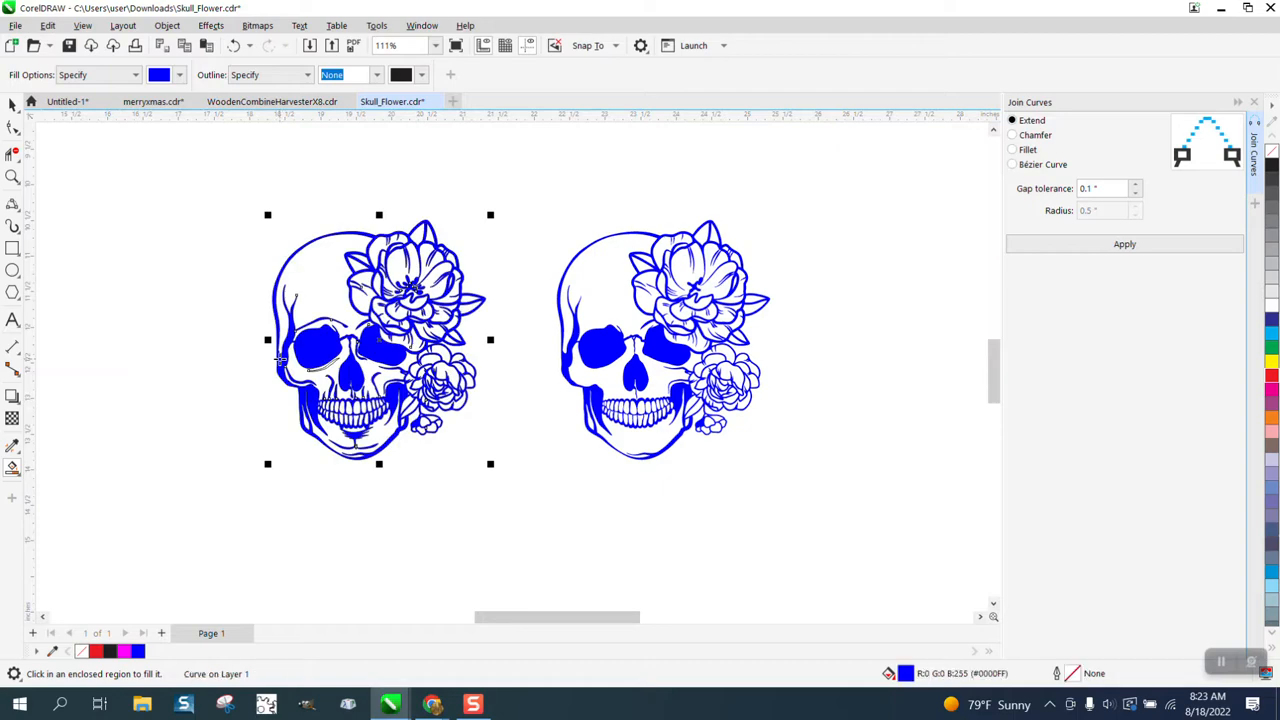
{"action": "left_click", "coordinate": [12, 104]}
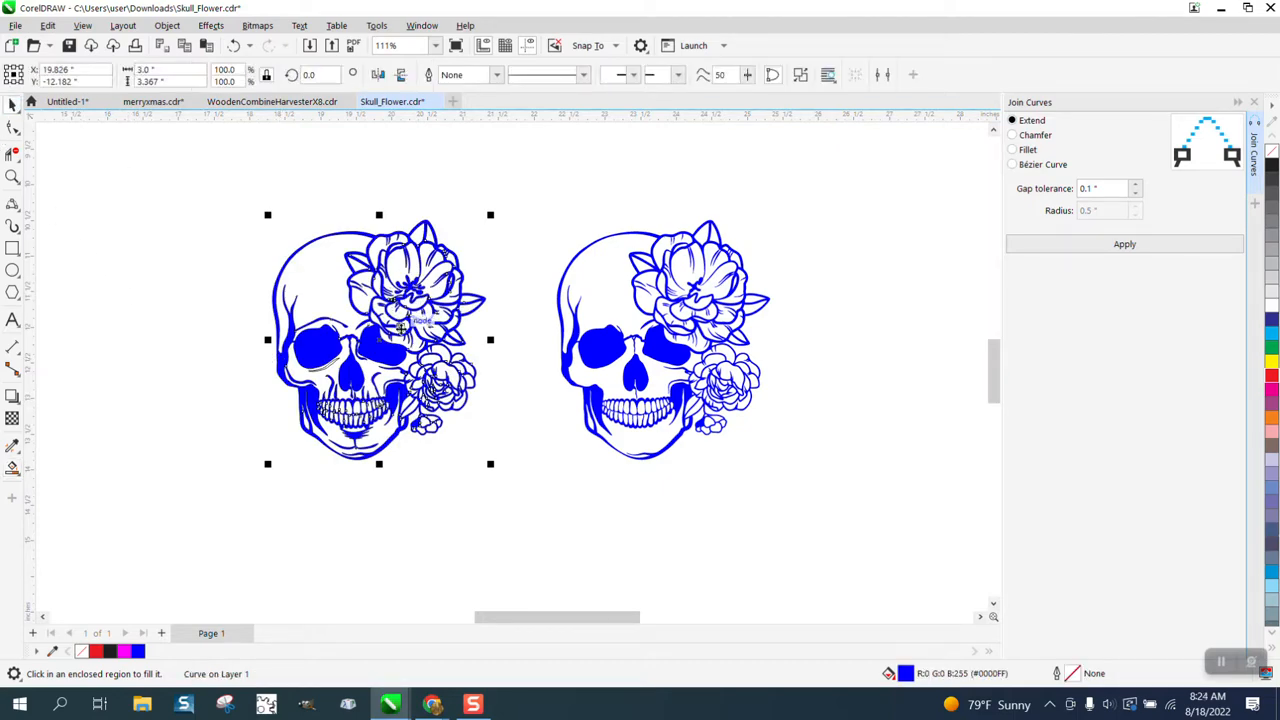
{"action": "left_click_drag", "start_coordinate": [357, 352], "coordinate": [136, 325]}
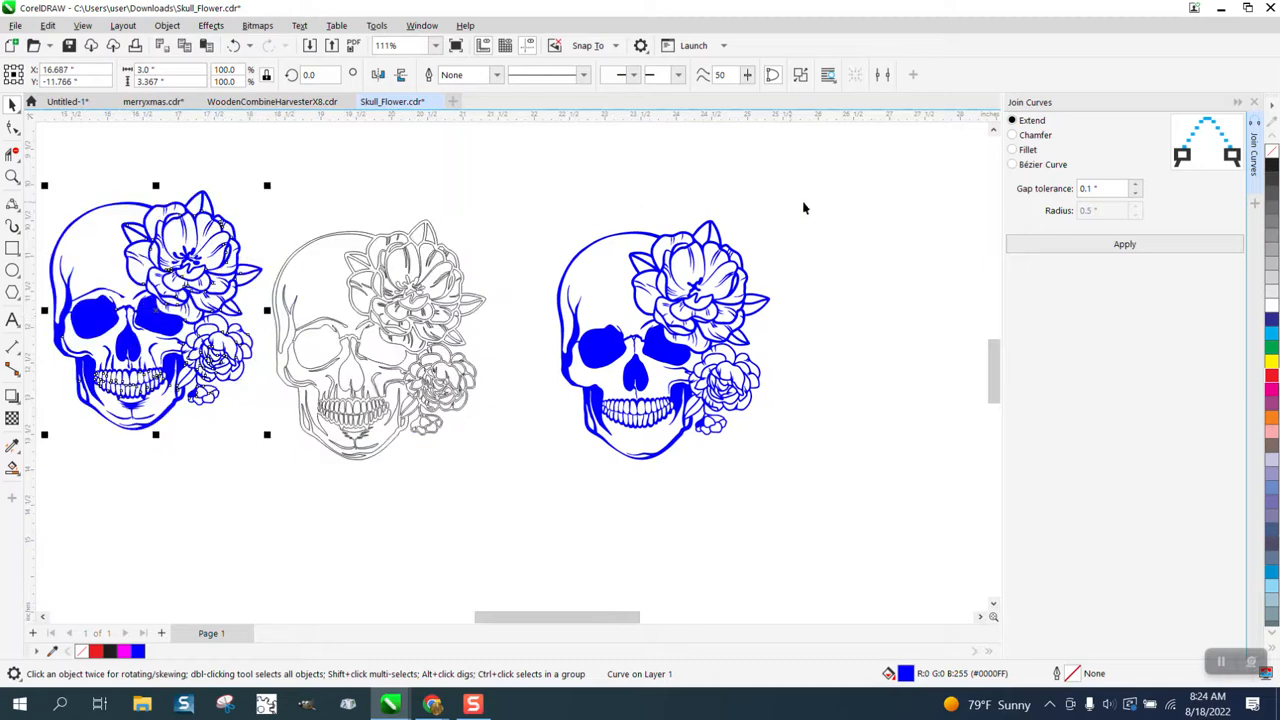
- Close the Join Curves docker, remove the new copy's fill and give it a red Hairline outline
{"action": "left_click", "coordinate": [1254, 102]}
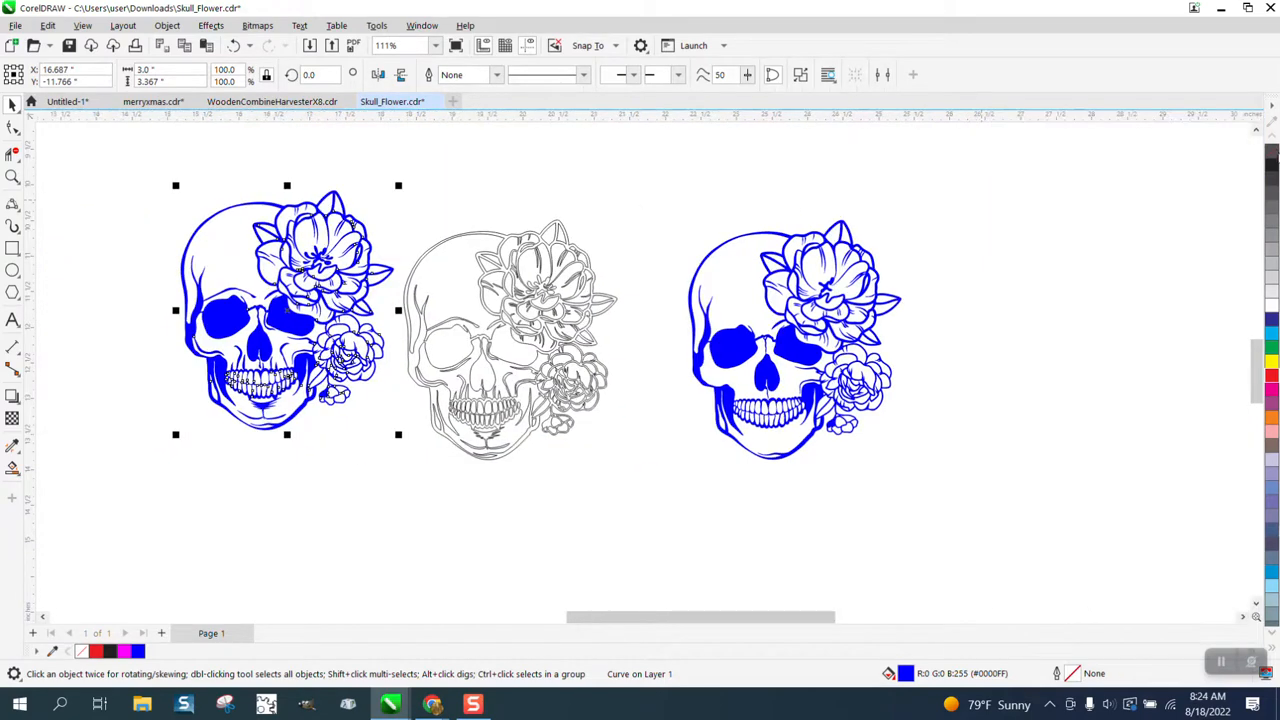
{"action": "left_click", "coordinate": [1273, 151]}
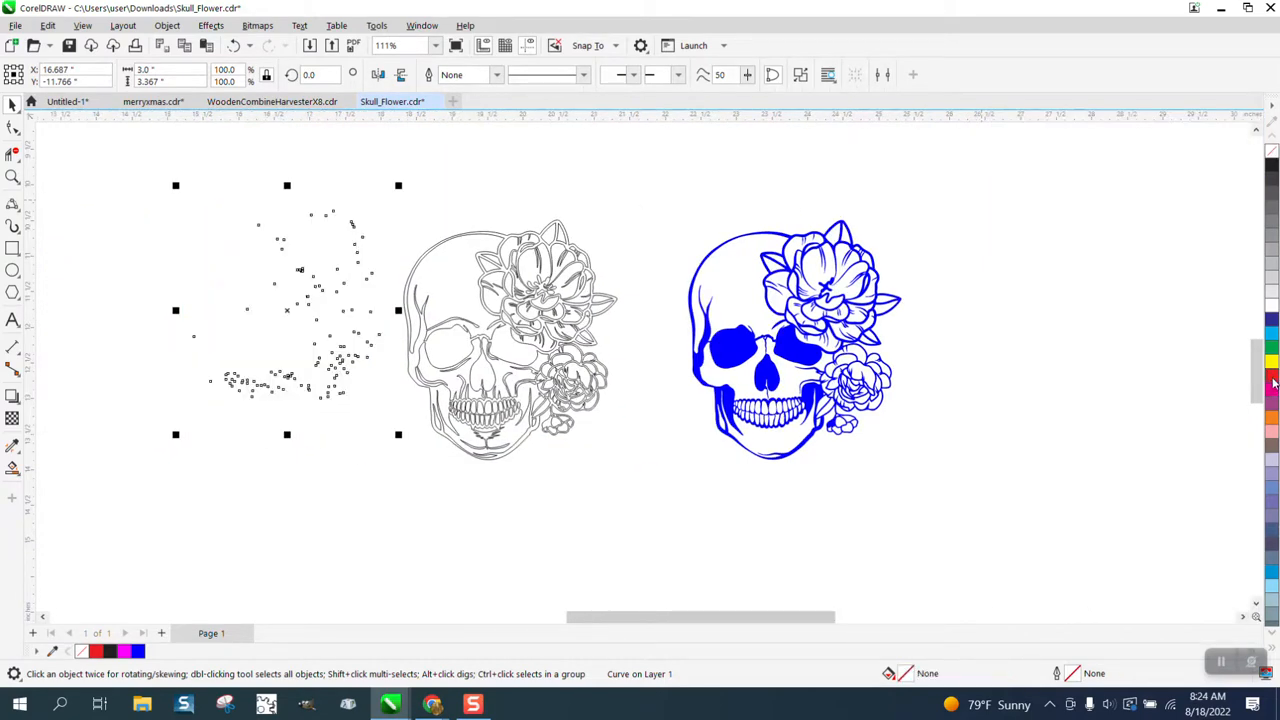
{"action": "right_click", "coordinate": [1273, 382]}
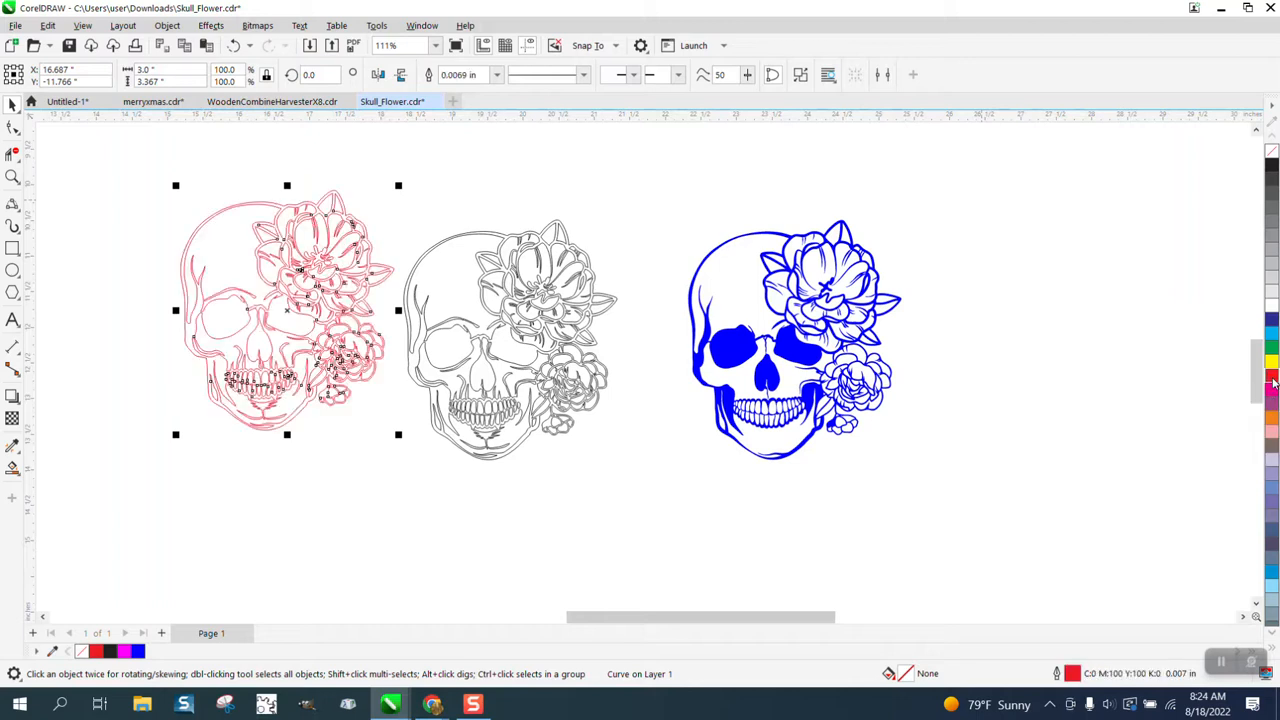
{"action": "left_click", "coordinate": [496, 76]}
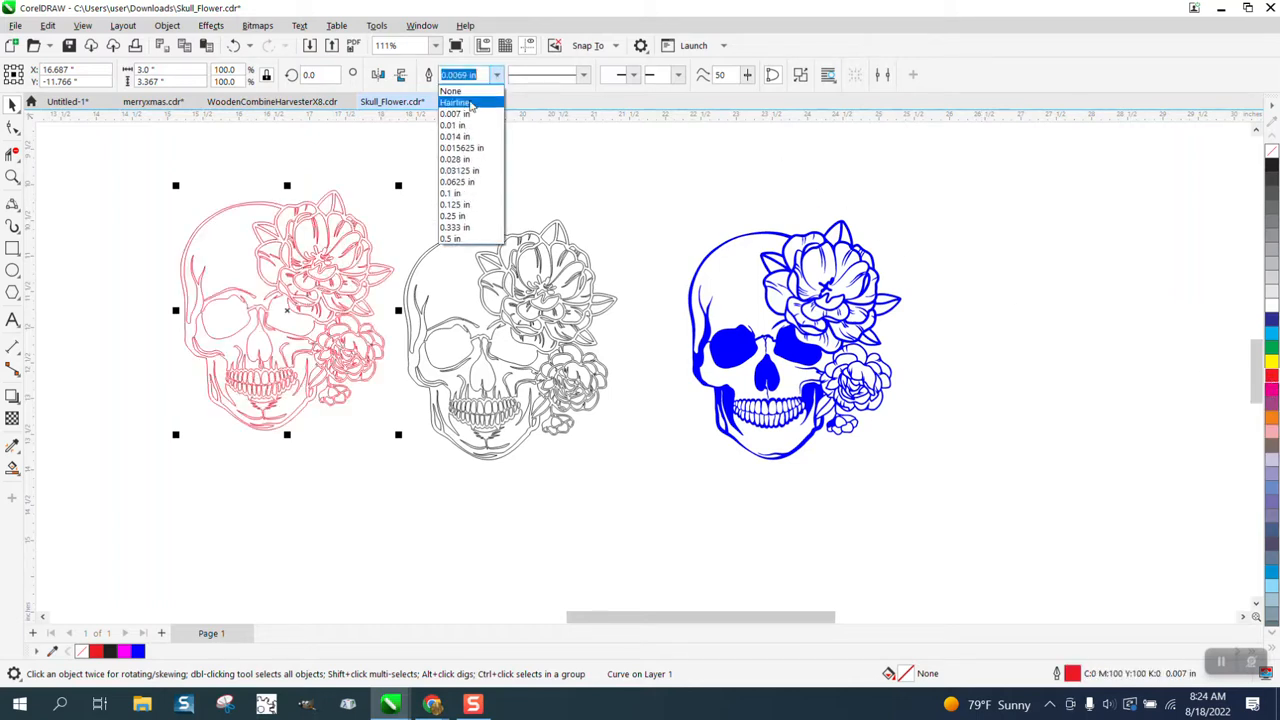
{"action": "left_click", "coordinate": [470, 103]}
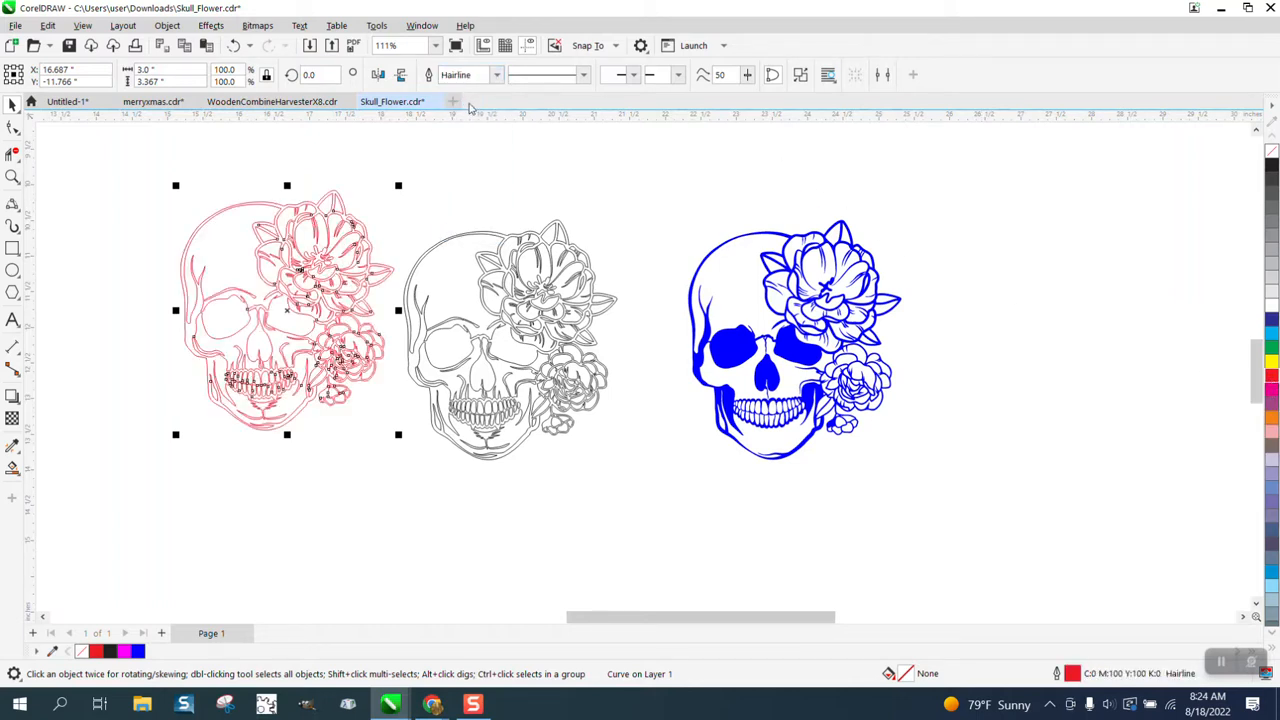
- Pull nodes of the gum line below the lower teeth downward, stretching two scallops toward and across the curved chin shading line
{"action": "left_click", "coordinate": [12, 177]}
{"action": "left_click_drag", "start_coordinate": [143, 217], "coordinate": [532, 486]}
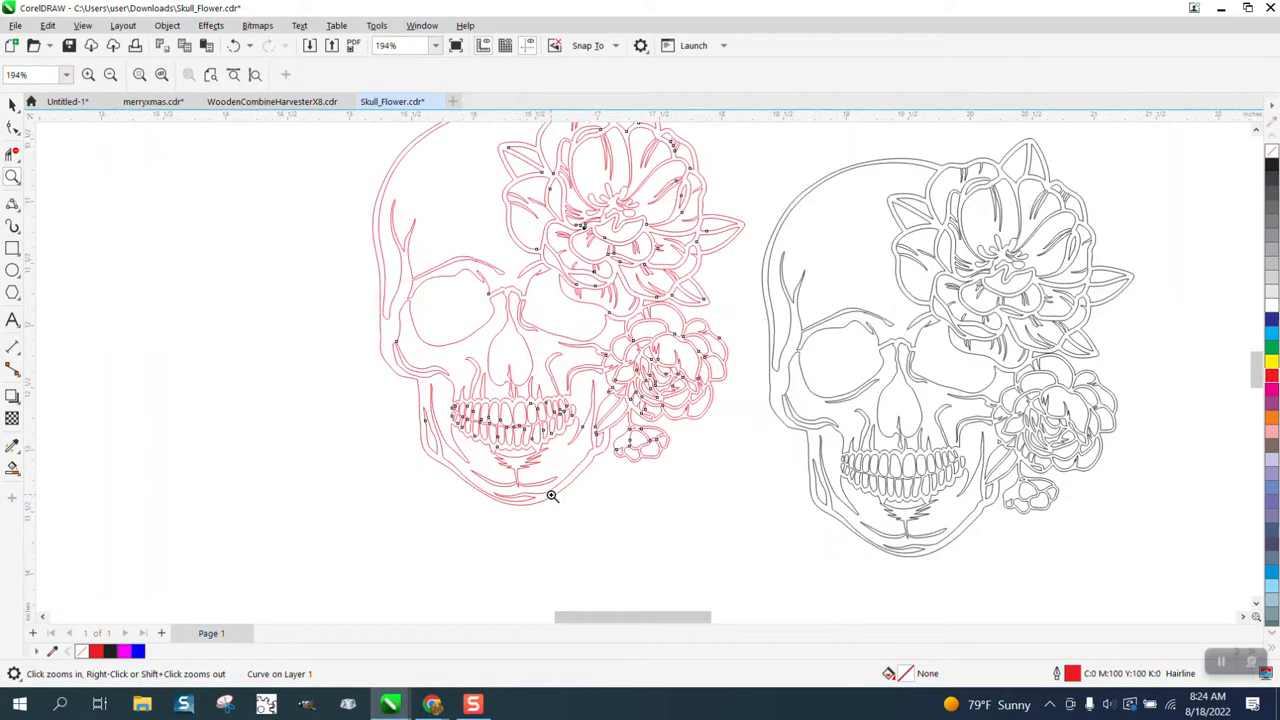
{"action": "left_click_drag", "start_coordinate": [387, 382], "coordinate": [694, 535]}
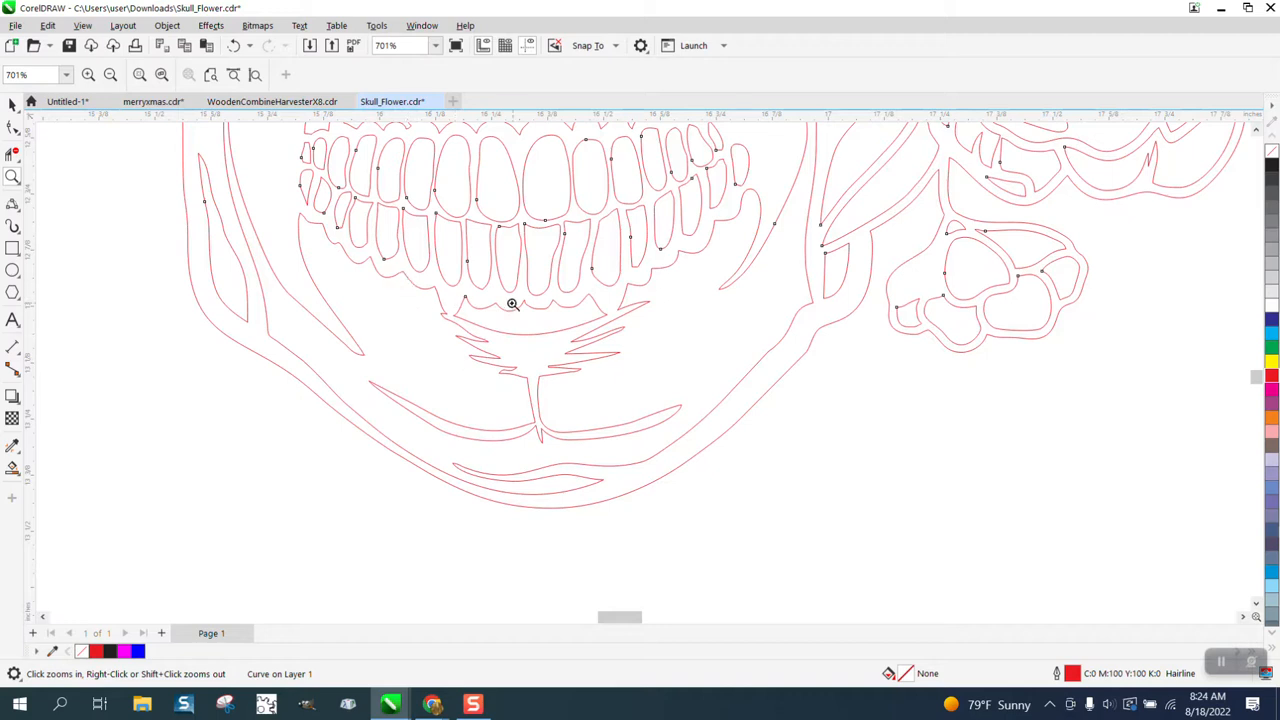
{"action": "left_click", "coordinate": [12, 127]}
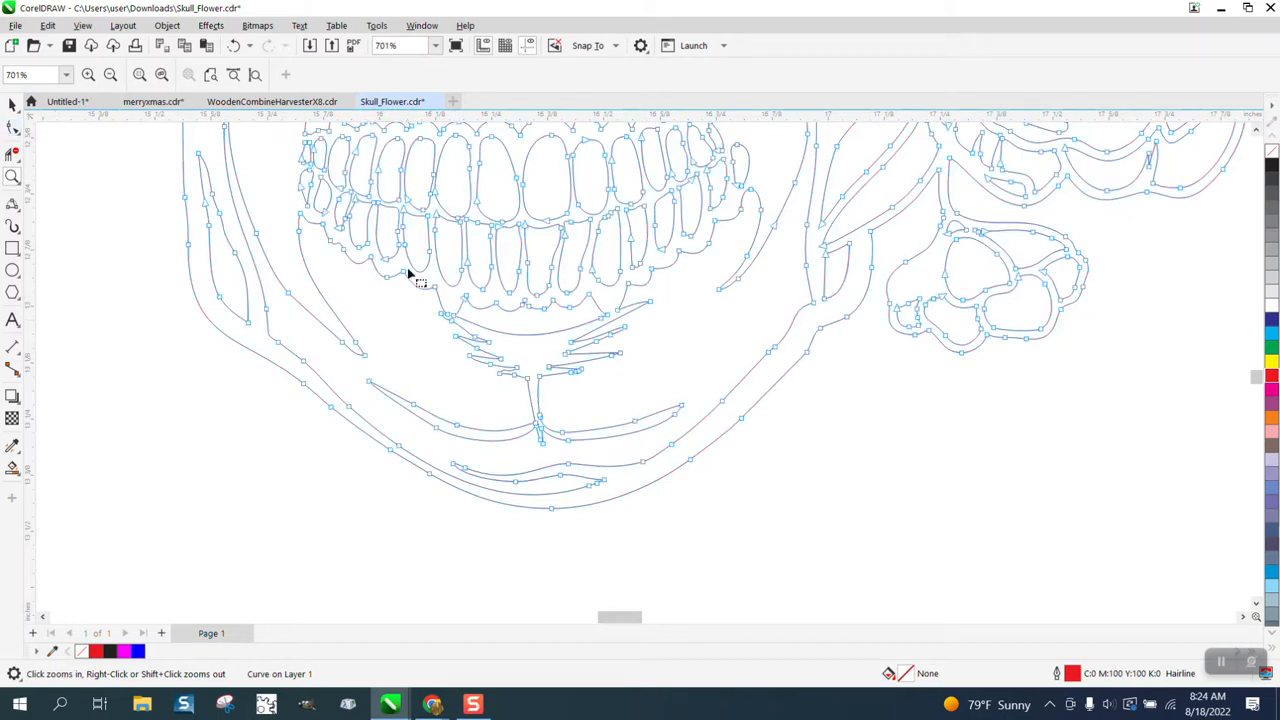
{"action": "left_click", "coordinate": [674, 281]}
{"action": "left_click_drag", "start_coordinate": [703, 252], "coordinate": [708, 268]}
{"action": "left_click_drag", "start_coordinate": [571, 312], "coordinate": [509, 342]}
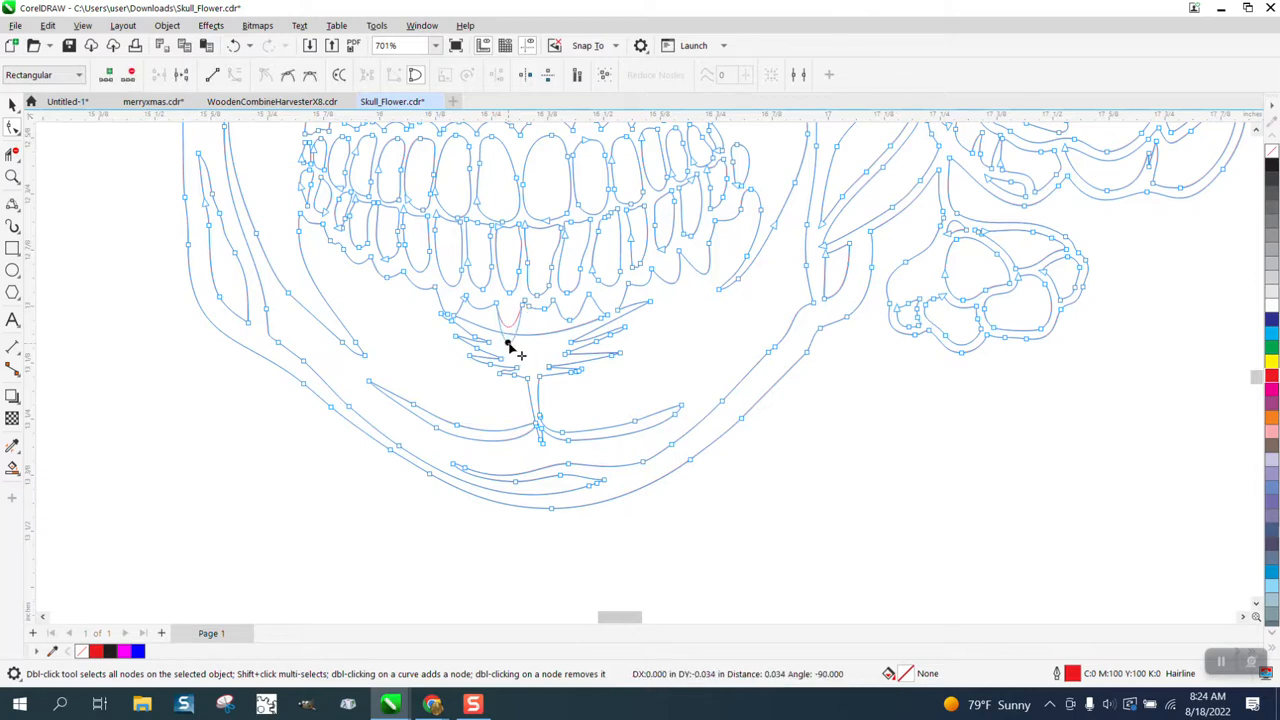
{"action": "left_click", "coordinate": [571, 322]}
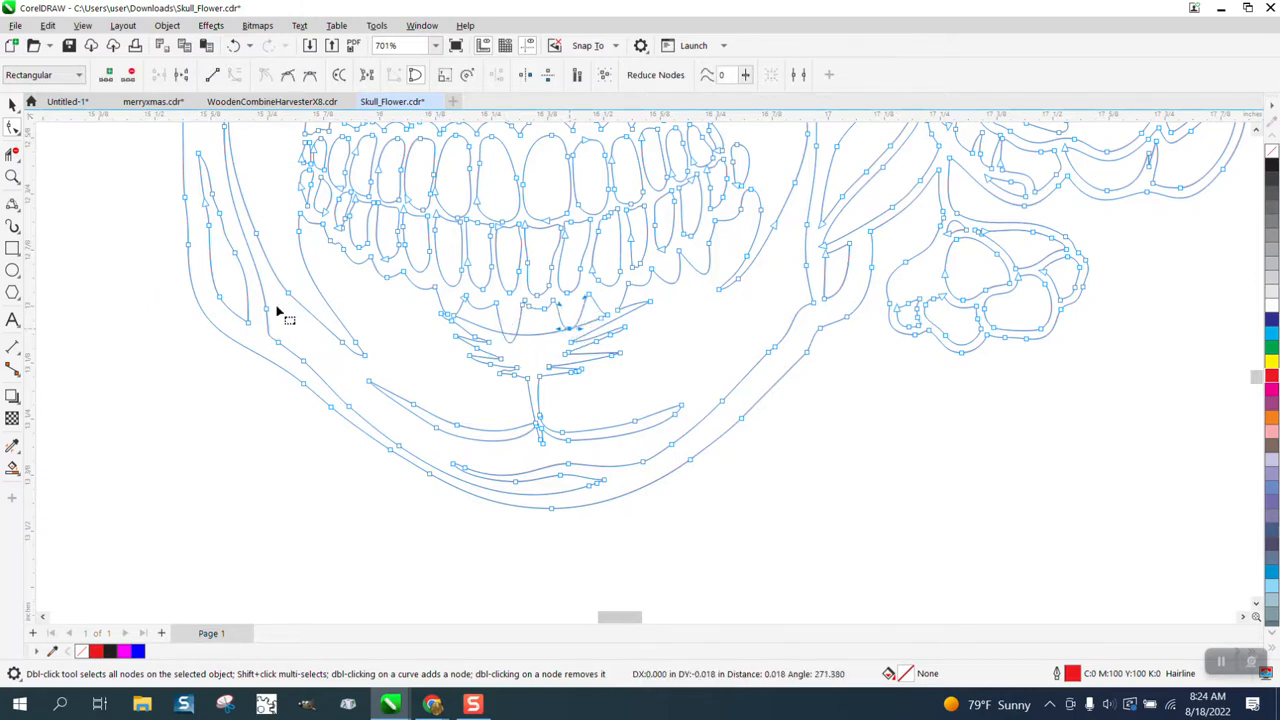
- Pull the right scallop's lowest node slightly further down so the scallop clearly crosses the chin shading curve
{"action": "left_click", "coordinate": [12, 178]}
{"action": "left_click_drag", "start_coordinate": [514, 300], "coordinate": [700, 383]}
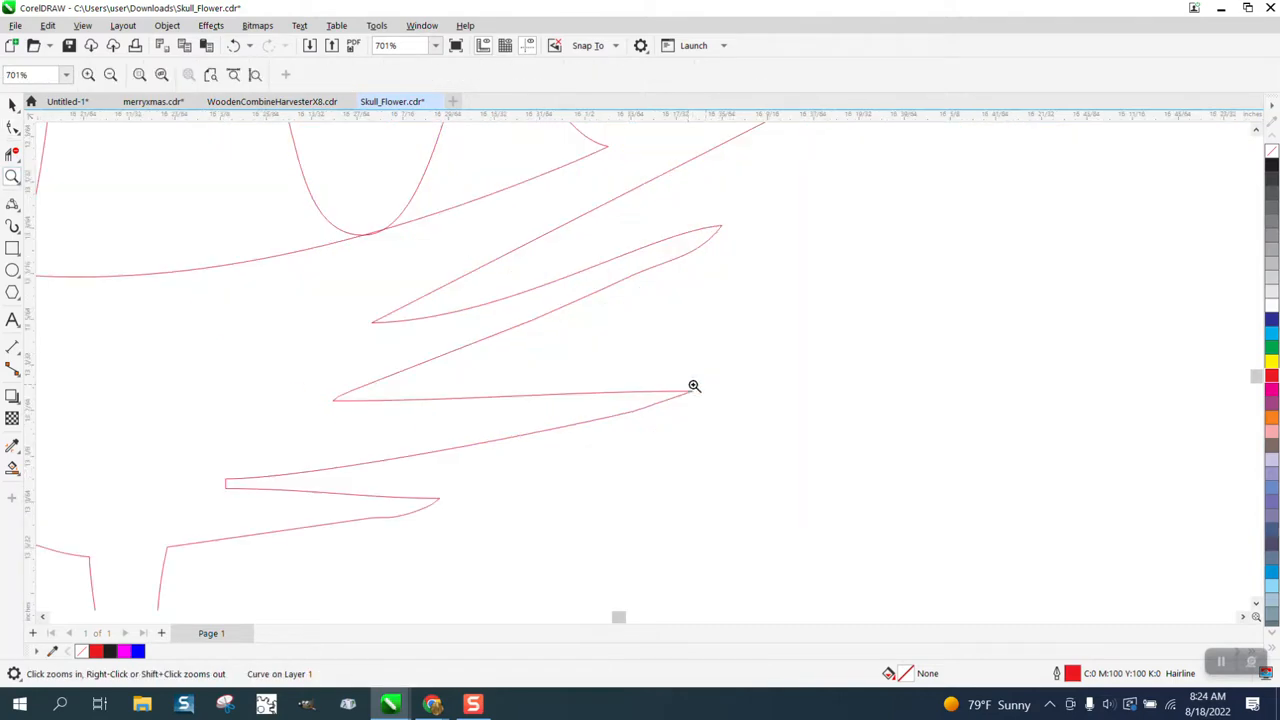
{"action": "key", "text": "F10"}
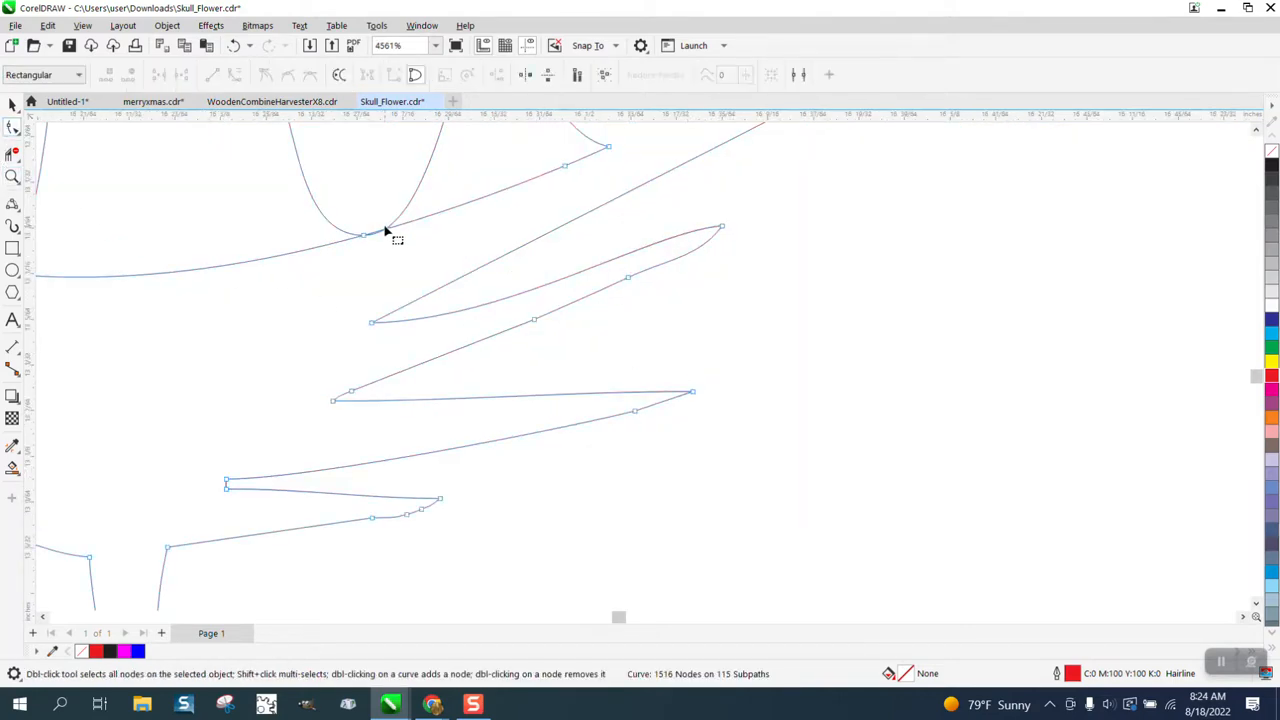
{"action": "left_click_drag", "start_coordinate": [365, 240], "coordinate": [365, 257]}
- Delete the overlapping segments where the two scallops cross the chin shading curve using Virtual Segment Delete
{"action": "left_click", "coordinate": [12, 153]}
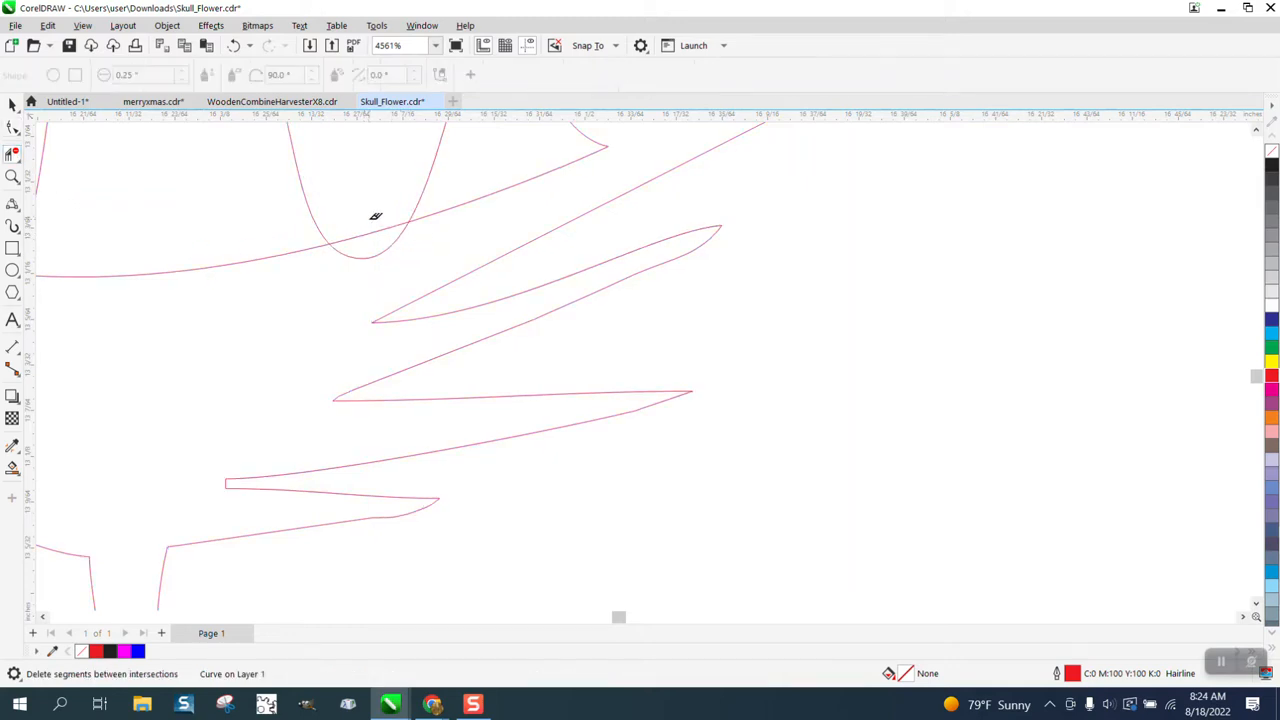
{"action": "left_click", "coordinate": [366, 262]}
{"action": "scroll", "coordinate": [550, 290], "scroll_direction": "down", "scroll_amount": 3}
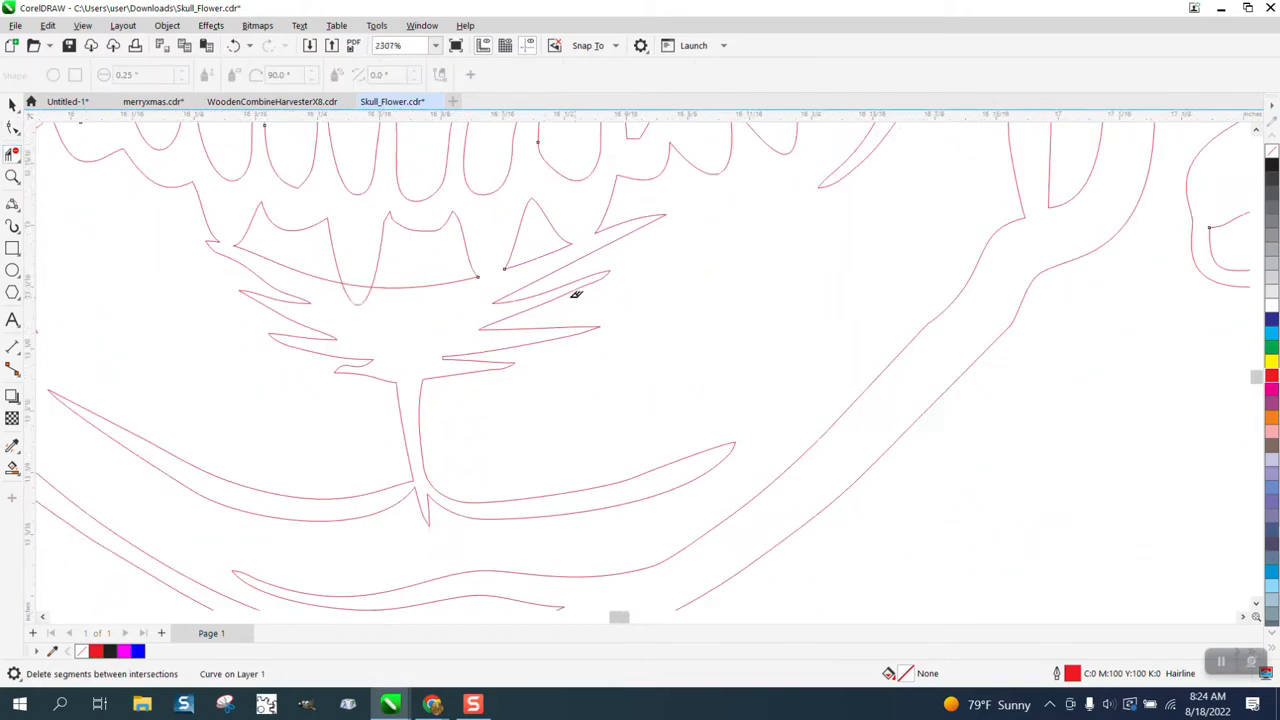
{"action": "left_click", "coordinate": [358, 300]}
{"action": "scroll", "coordinate": [408, 321], "scroll_direction": "down", "scroll_amount": 2}
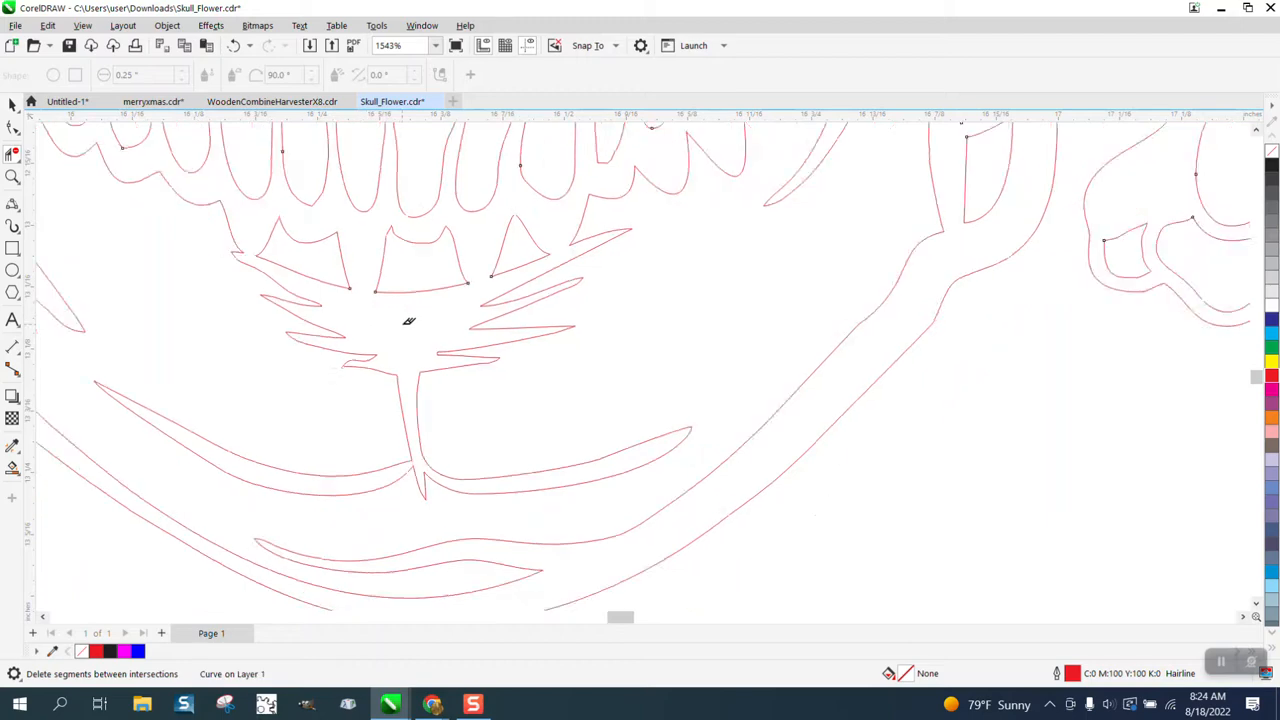
- Create a blue Smart Fill copy of the edited red skull outline and place it to the left of that outline
{"action": "scroll", "coordinate": [408, 321], "scroll_direction": "down", "scroll_amount": 4}
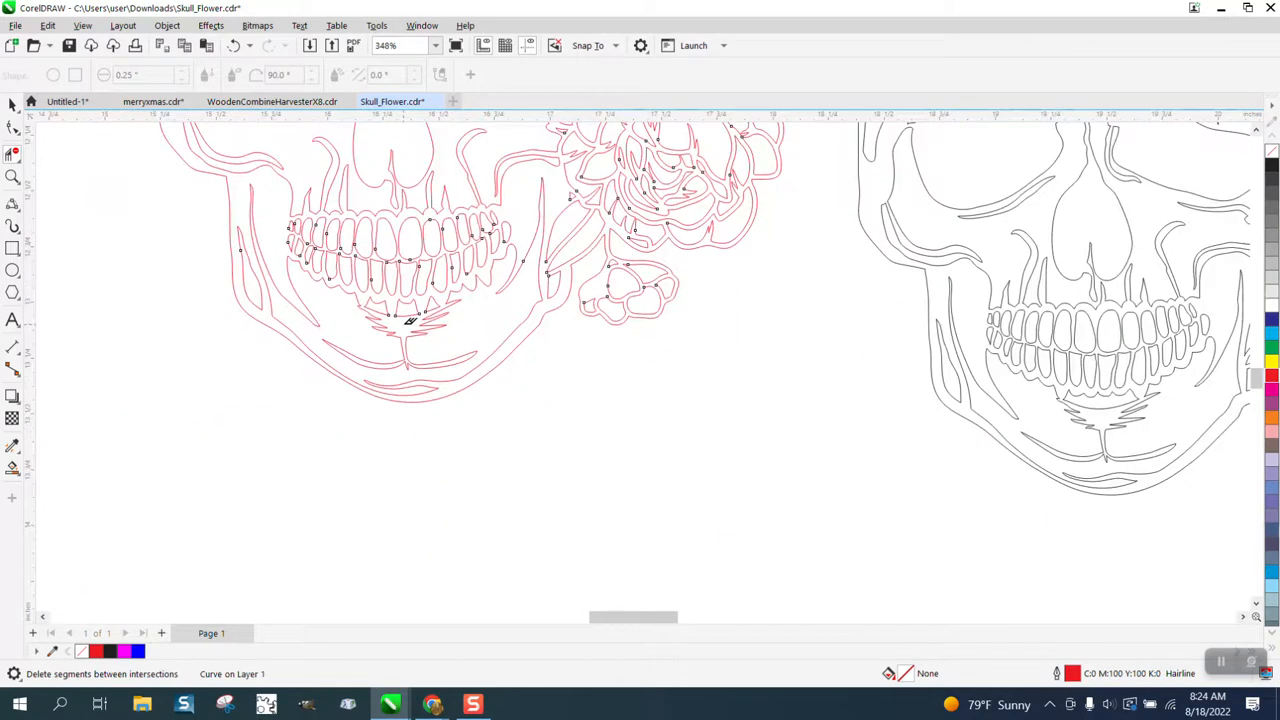
{"action": "scroll", "coordinate": [410, 320], "scroll_direction": "down", "scroll_amount": 1}
{"action": "left_click", "coordinate": [13, 467]}
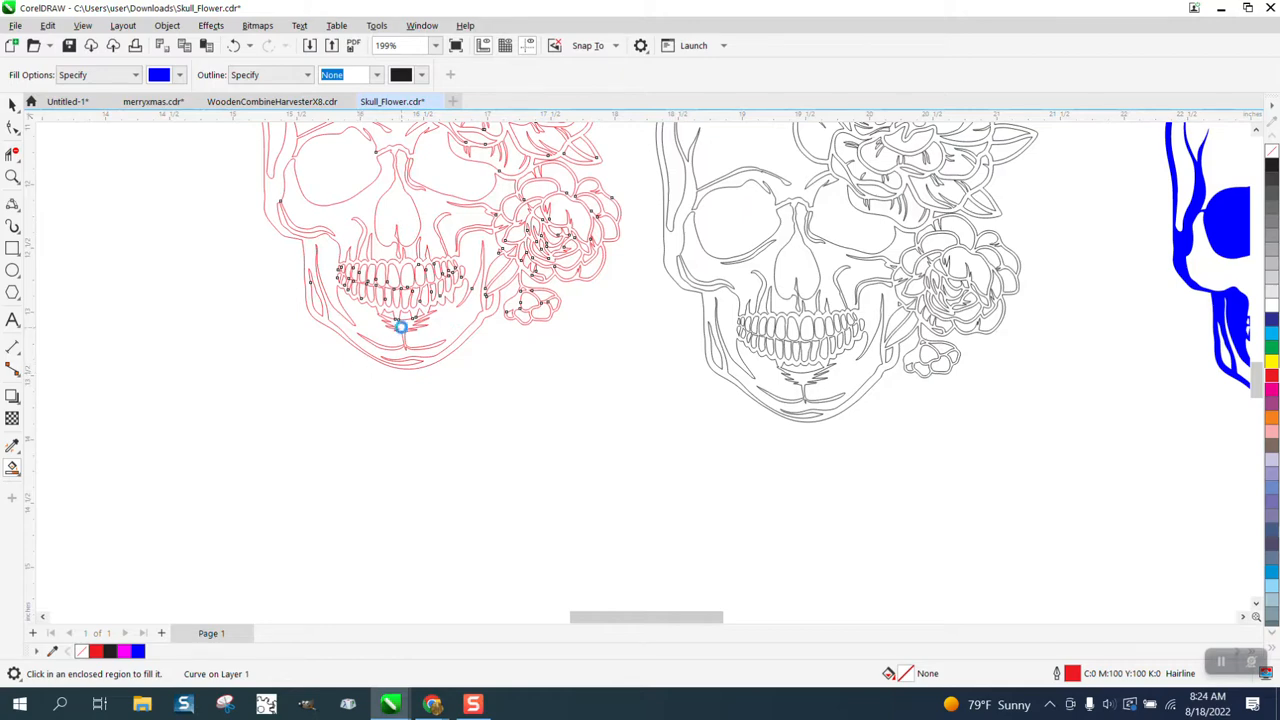
{"action": "left_click", "coordinate": [400, 327]}
{"action": "scroll", "coordinate": [607, 399], "scroll_direction": "down", "scroll_amount": 2}
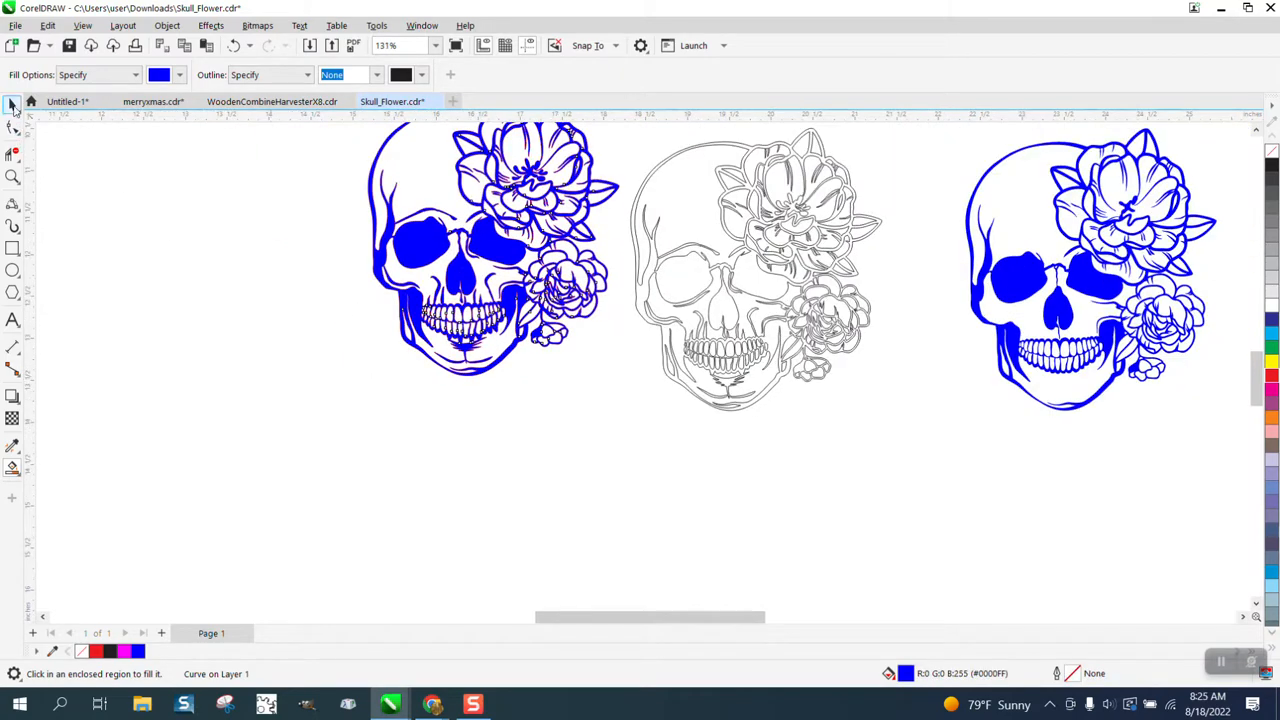
{"action": "left_click", "coordinate": [12, 105]}
{"action": "left_click_drag", "start_coordinate": [419, 295], "coordinate": [161, 314]}
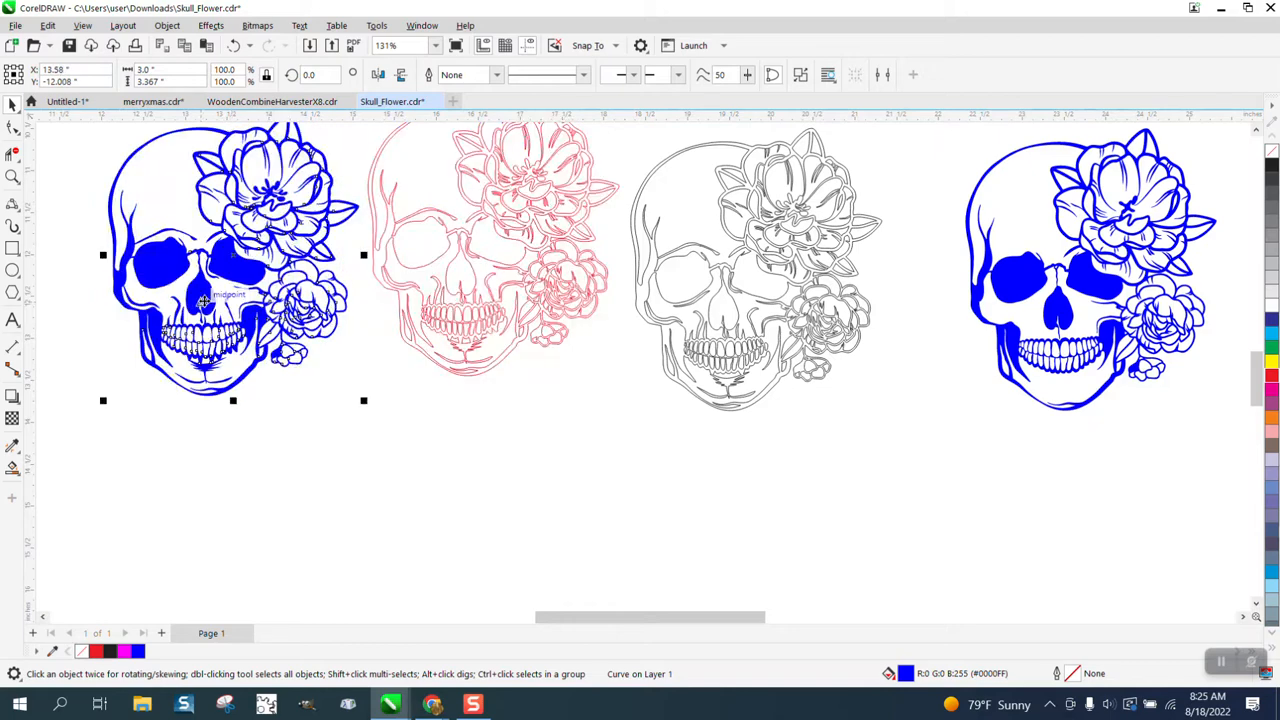
- Remove the fill from the leftmost skull copy and give it a red outline
{"action": "left_click", "coordinate": [1271, 152]}
{"action": "right_click", "coordinate": [1271, 376]}
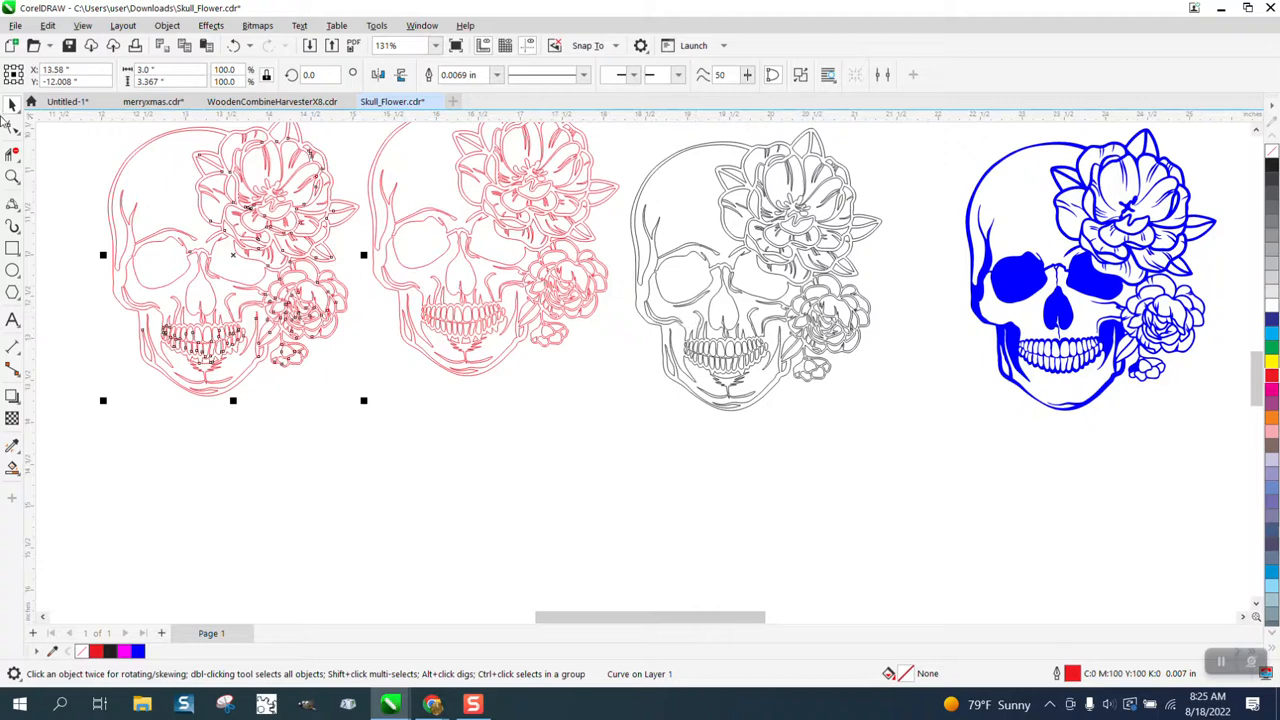
- Examine the nose bridge and inner eye socket outlines on the black skull and on the leftmost red copy
{"action": "left_click", "coordinate": [12, 176]}
{"action": "left_click_drag", "start_coordinate": [719, 266], "coordinate": [770, 315]}
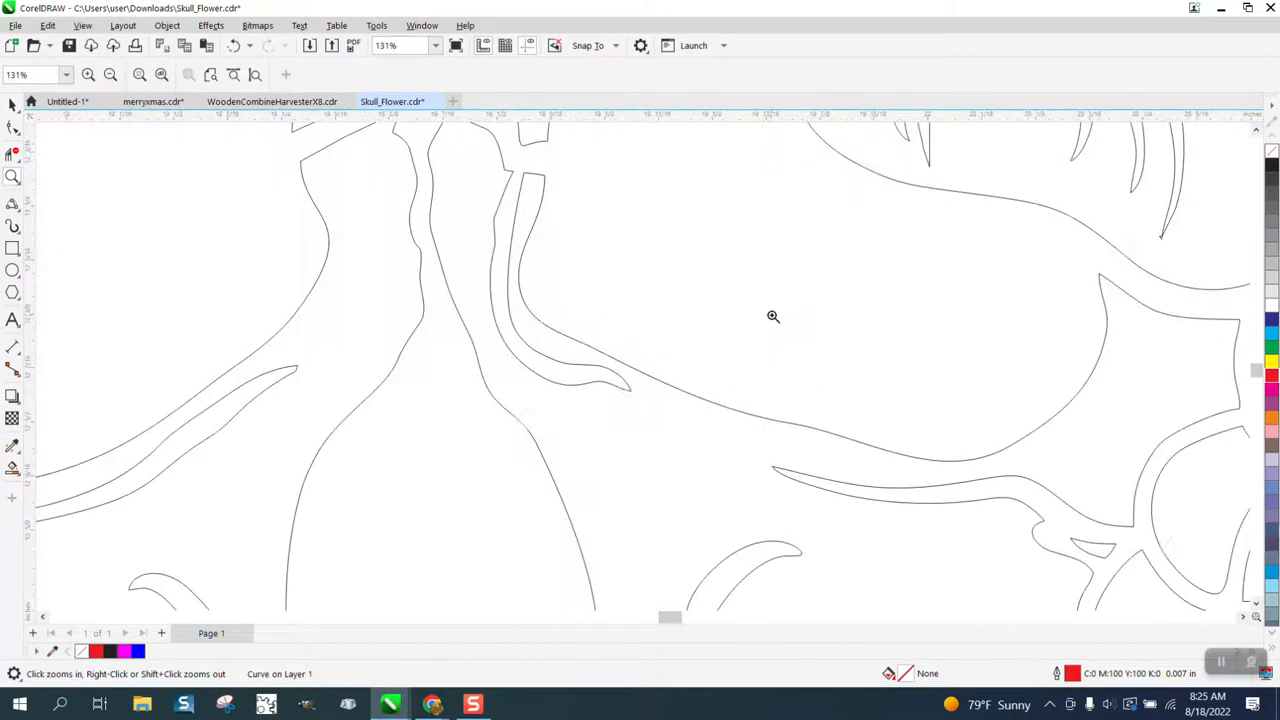
{"action": "scroll", "coordinate": [578, 252], "scroll_direction": "down", "scroll_amount": 1}
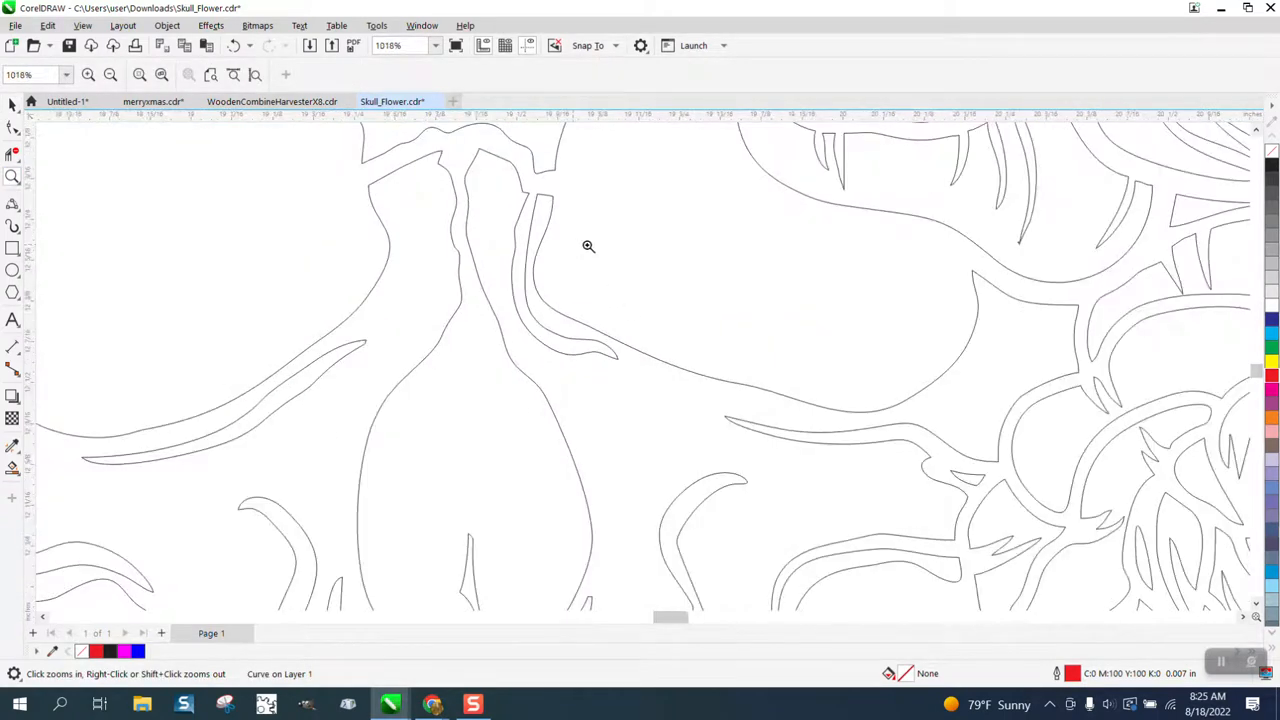
{"action": "scroll", "coordinate": [686, 251], "scroll_direction": "down", "scroll_amount": 8}
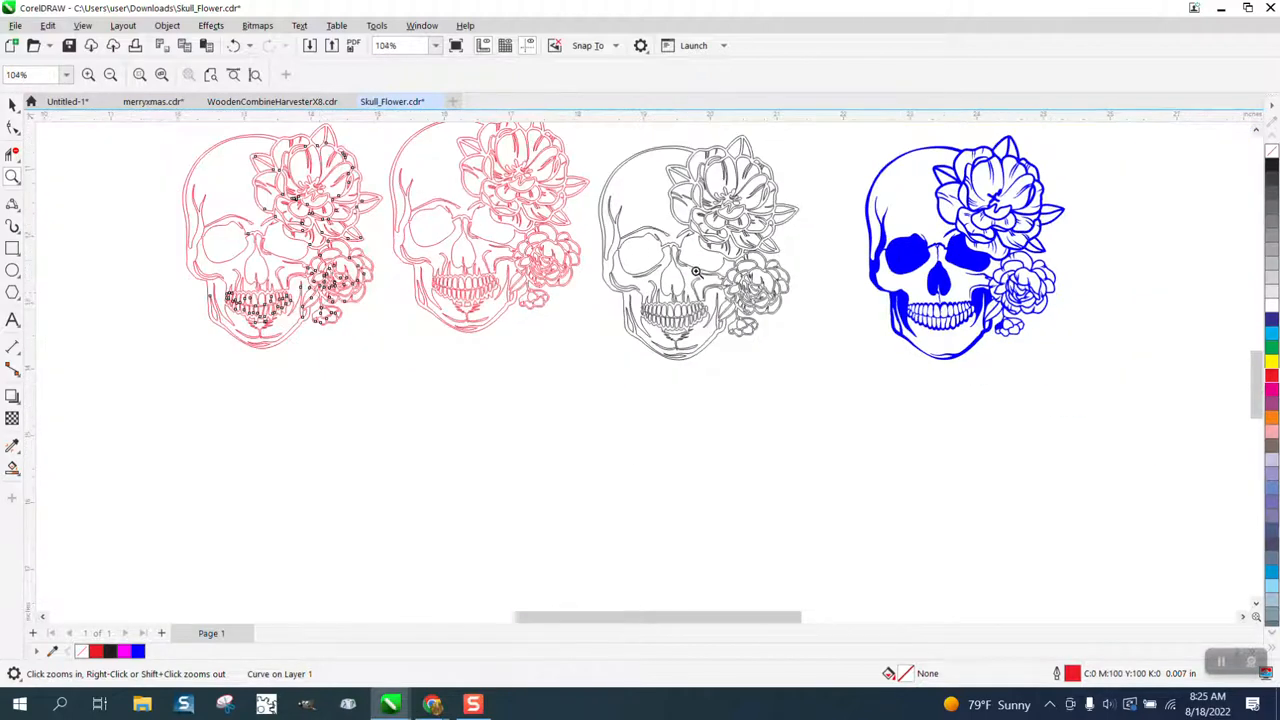
{"action": "left_click_drag", "start_coordinate": [243, 235], "coordinate": [335, 288]}
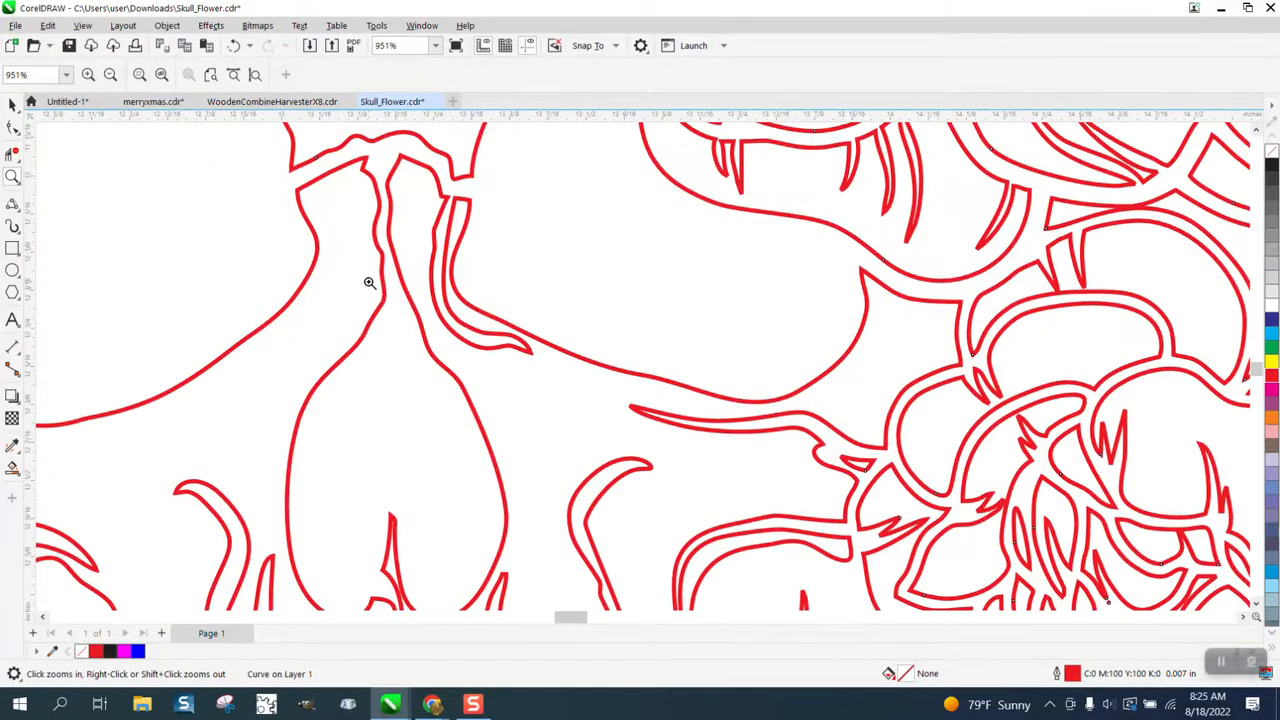
{"action": "left_click_drag", "start_coordinate": [442, 193], "coordinate": [520, 221]}
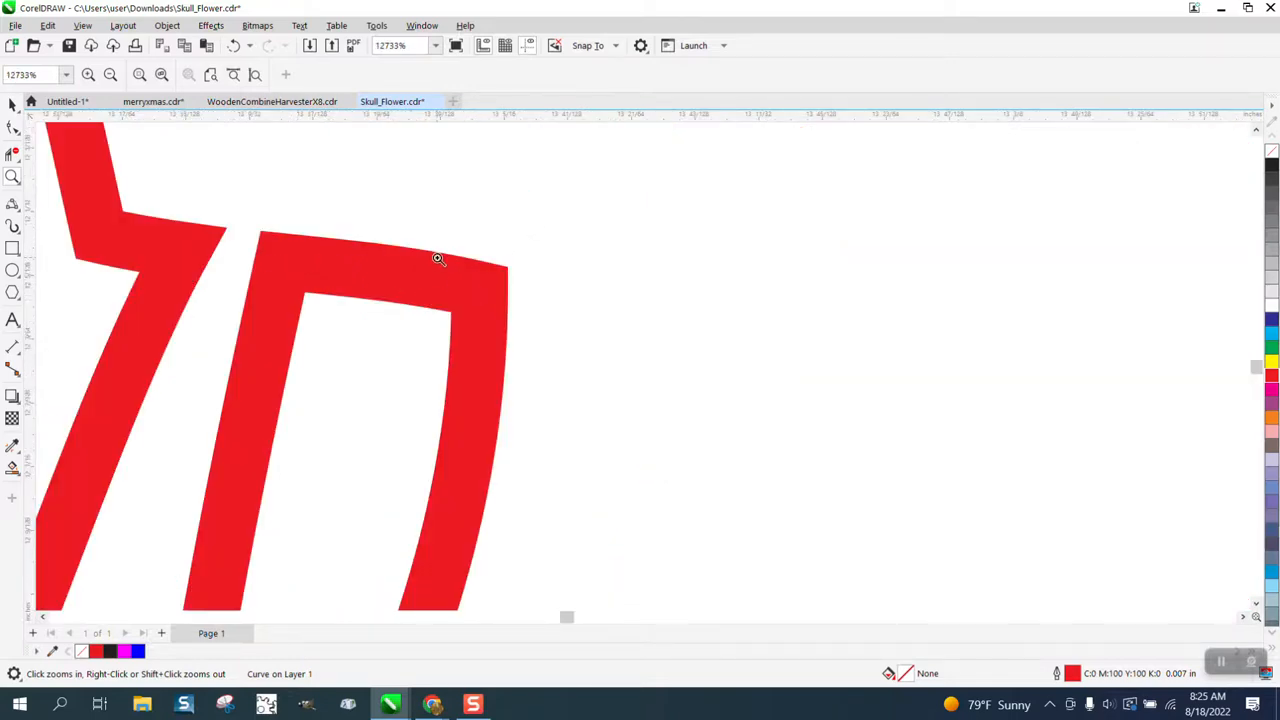
{"action": "scroll", "coordinate": [469, 274], "scroll_direction": "down", "scroll_amount": 6}
{"action": "scroll", "coordinate": [473, 276], "scroll_direction": "down", "scroll_amount": 5}
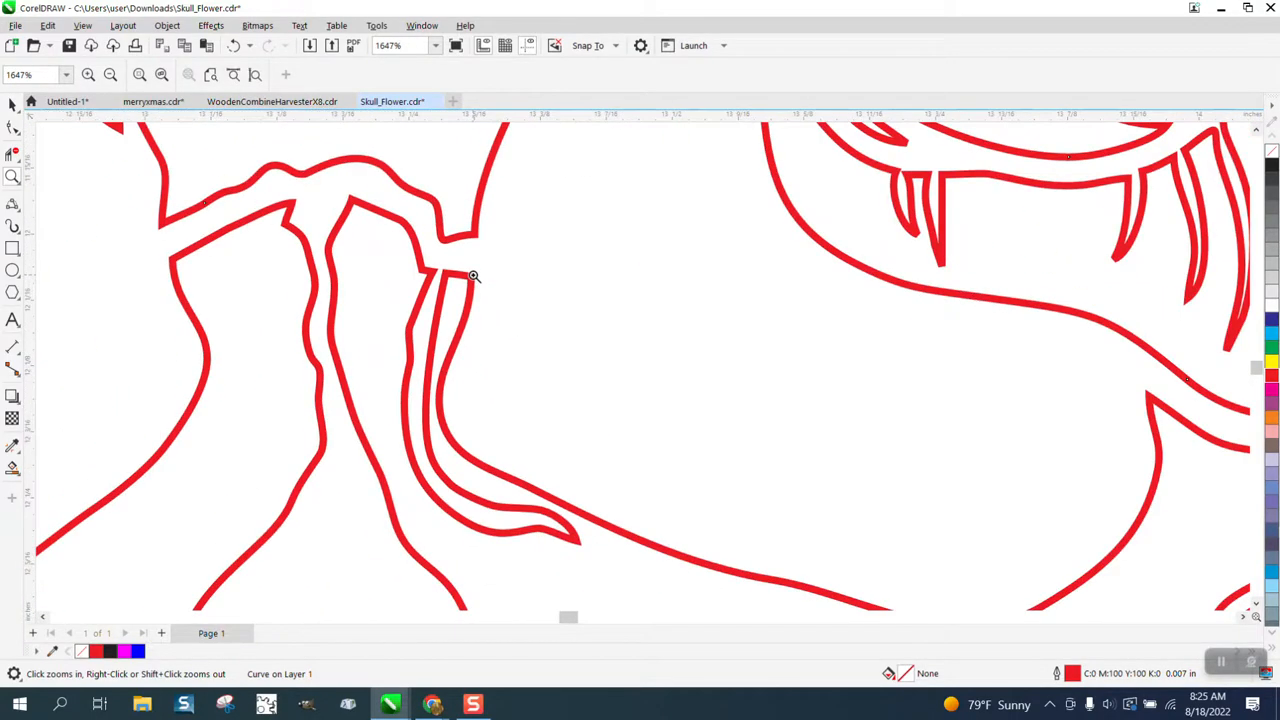
{"action": "scroll", "coordinate": [473, 276], "scroll_direction": "down", "scroll_amount": 4}
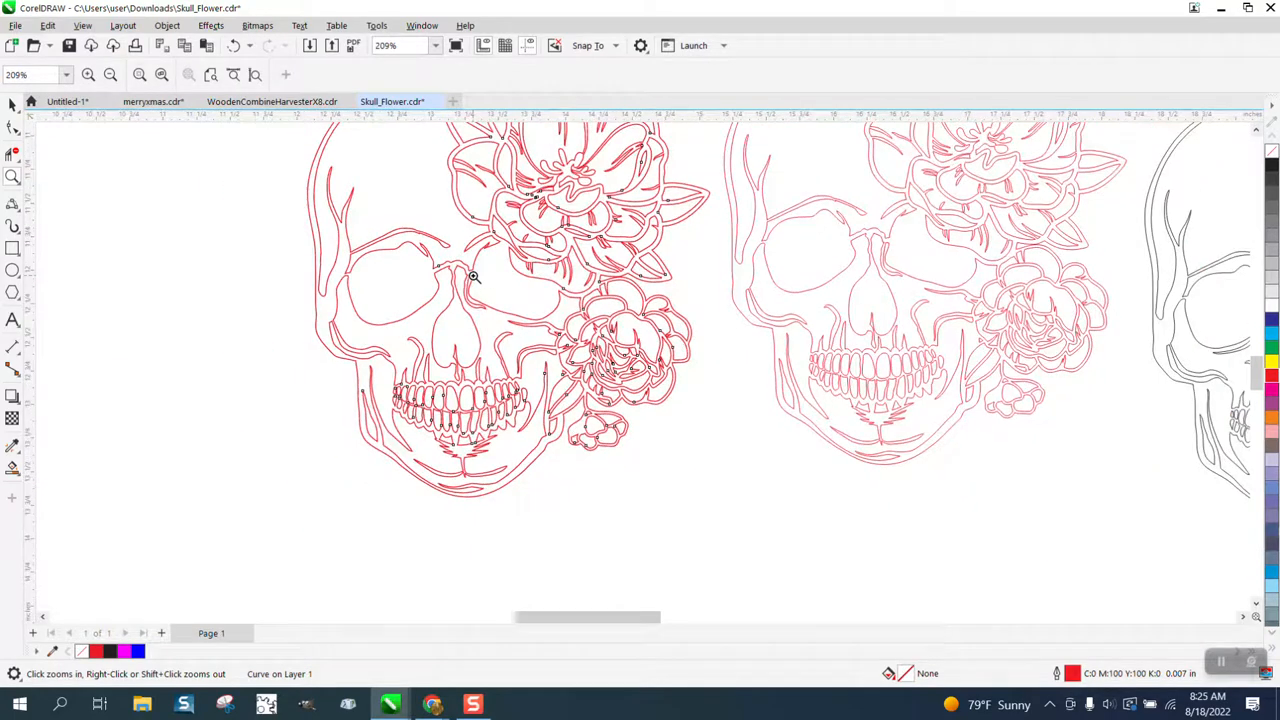
{"action": "scroll", "coordinate": [473, 276], "scroll_direction": "down", "scroll_amount": 1}
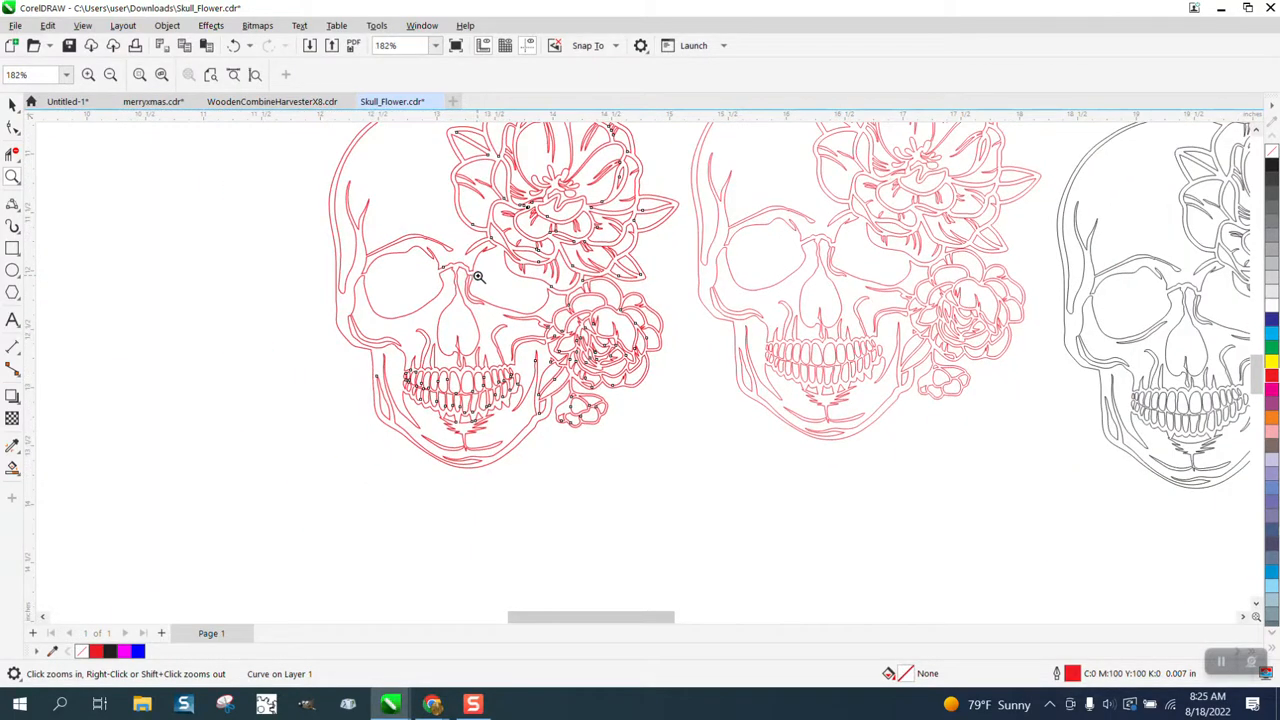